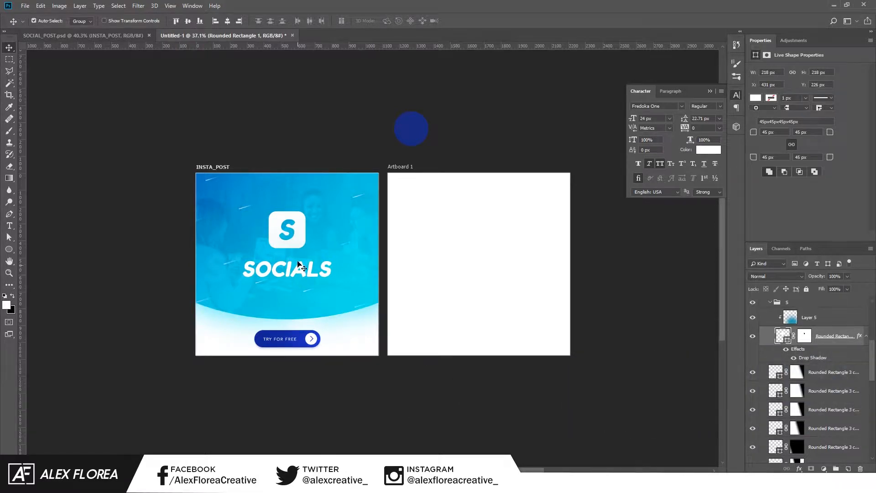
Draw a large ellipse over the blank artboard and fill it red.
click(445, 294)
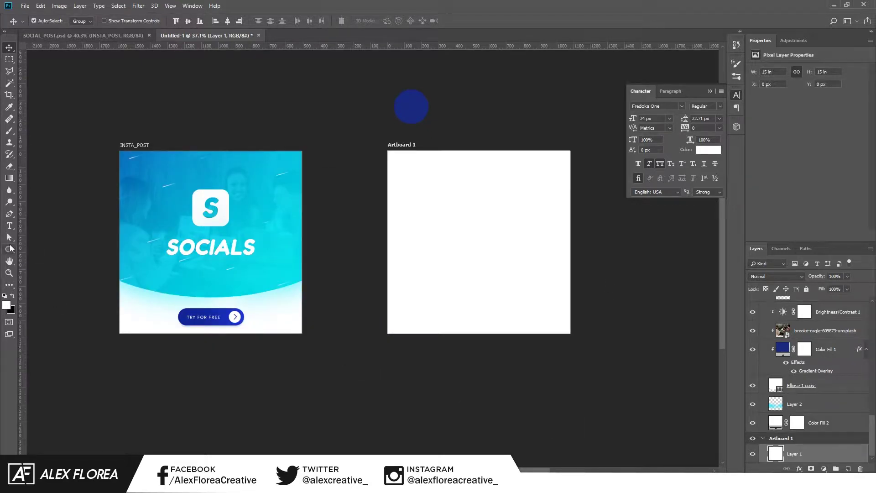
right_click(10, 248)
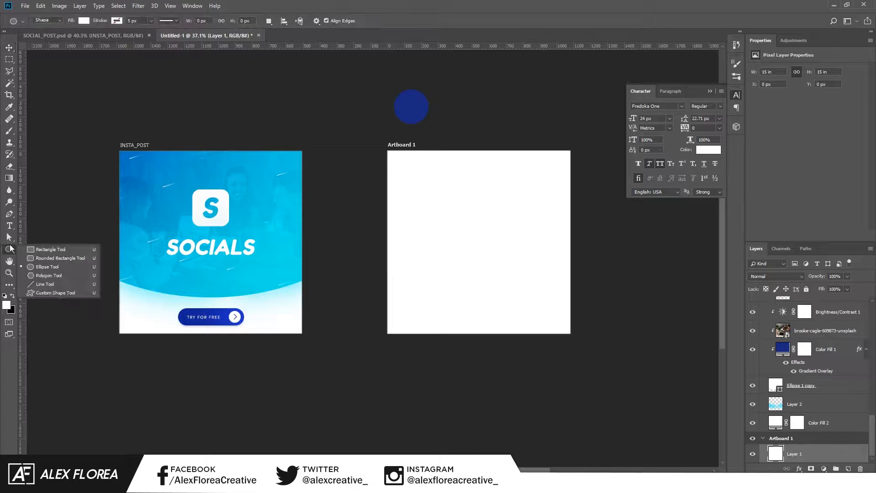
click(47, 267)
drag(473, 226, 569, 320)
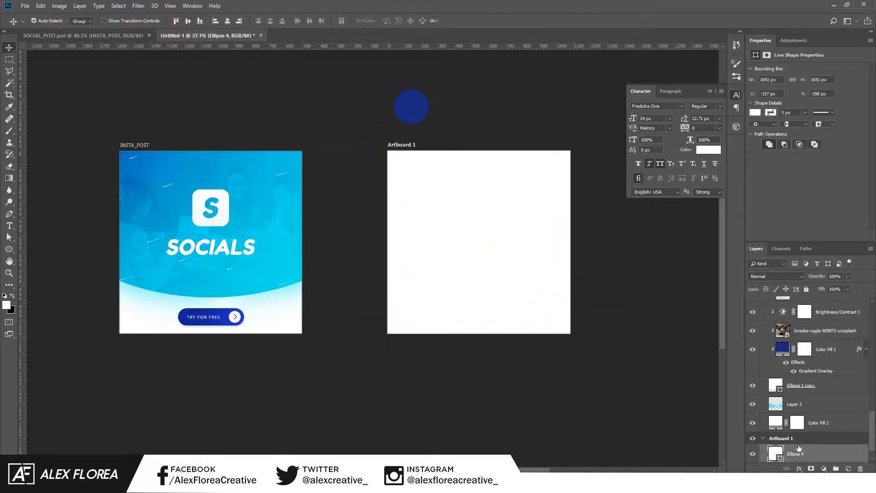
double_click(781, 457)
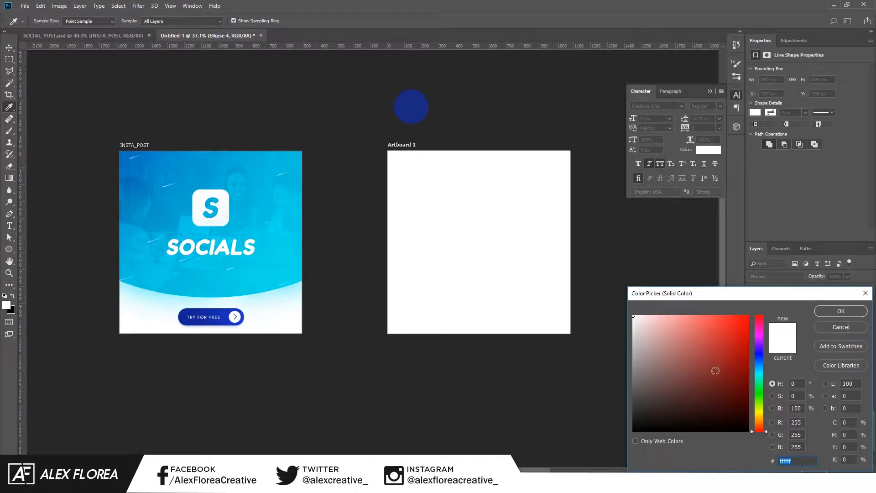
click(746, 318)
click(840, 311)
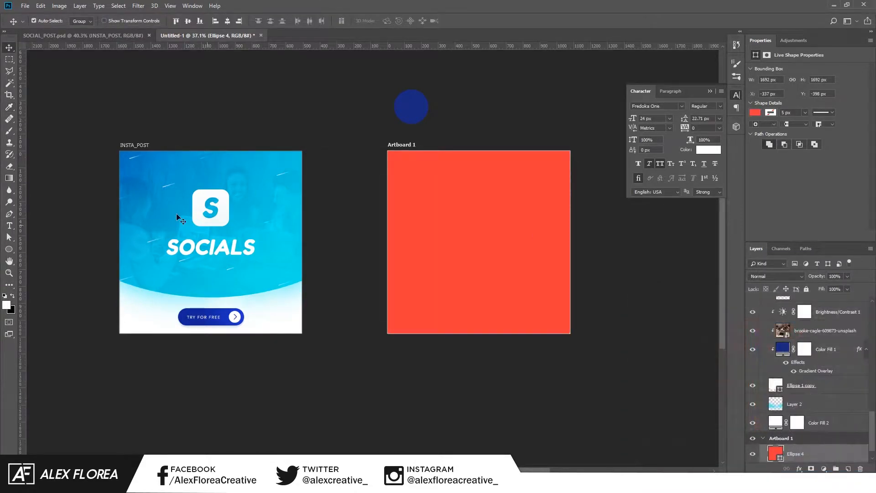
Move the ellipse up and stretch it wider than the artboard so only its lower arc shows.
drag(500, 211, 498, 155)
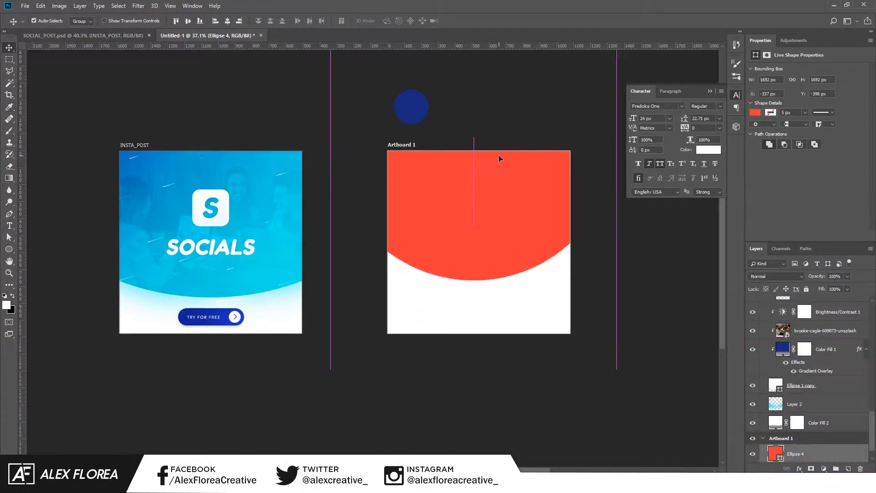
key(ctrl+t)
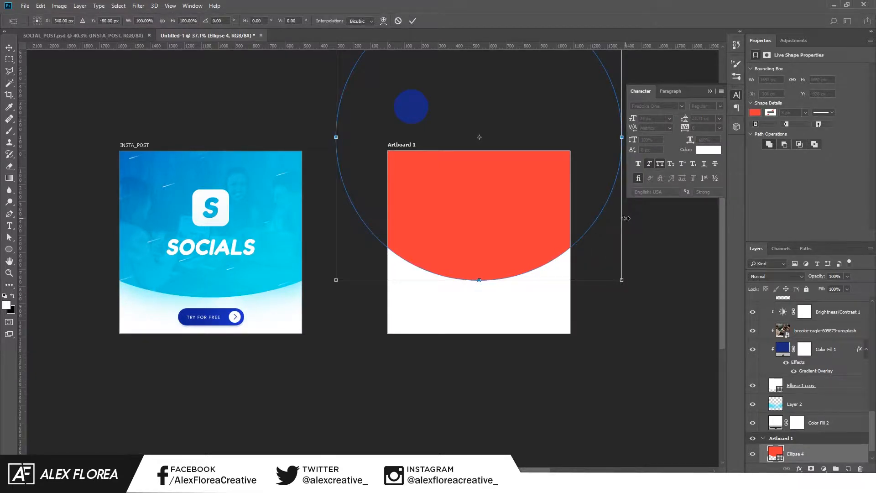
drag(626, 217, 678, 216)
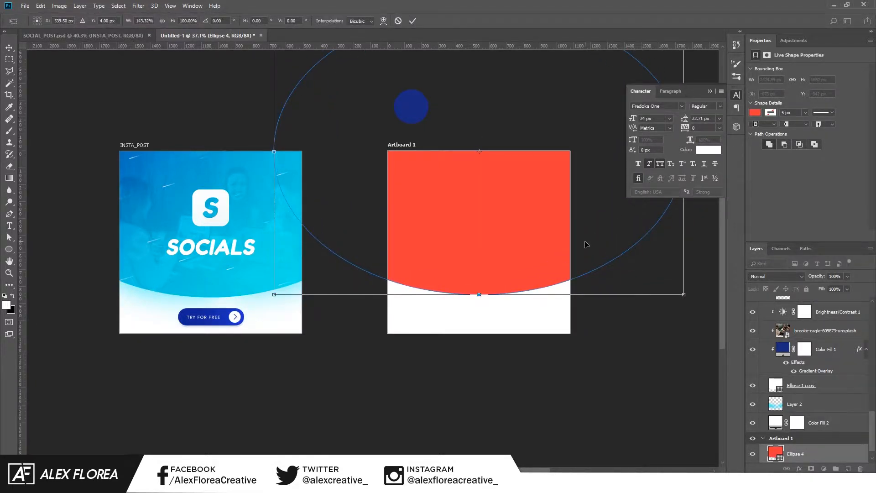
key(Return)
drag(548, 253, 545, 264)
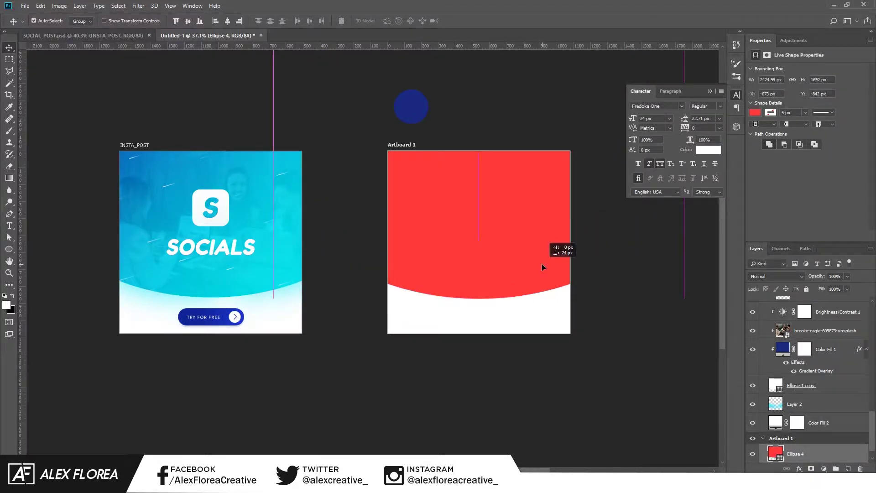
Add a Solid Color fill layer using the dark blue sampled from the blue dot.
click(824, 468)
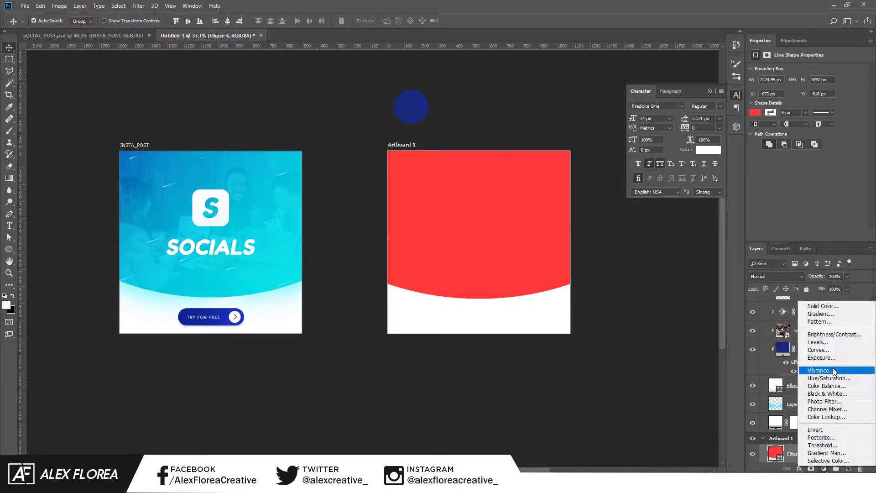
click(821, 306)
click(636, 427)
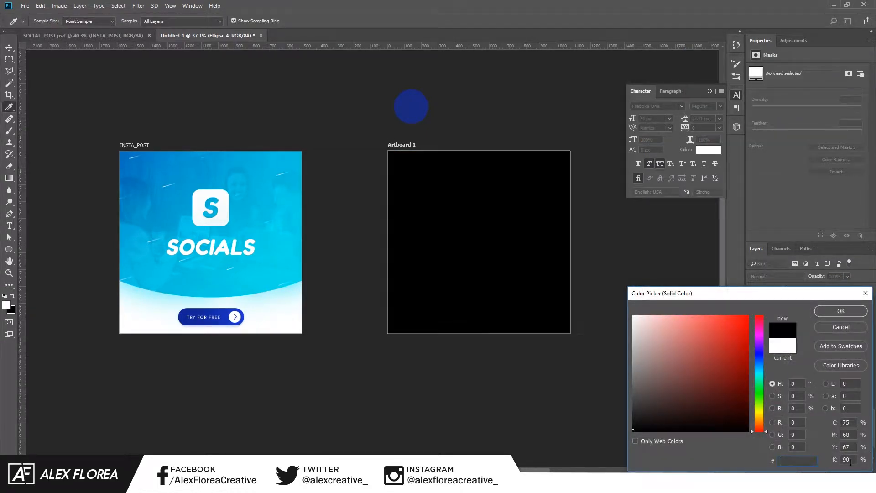
click(411, 106)
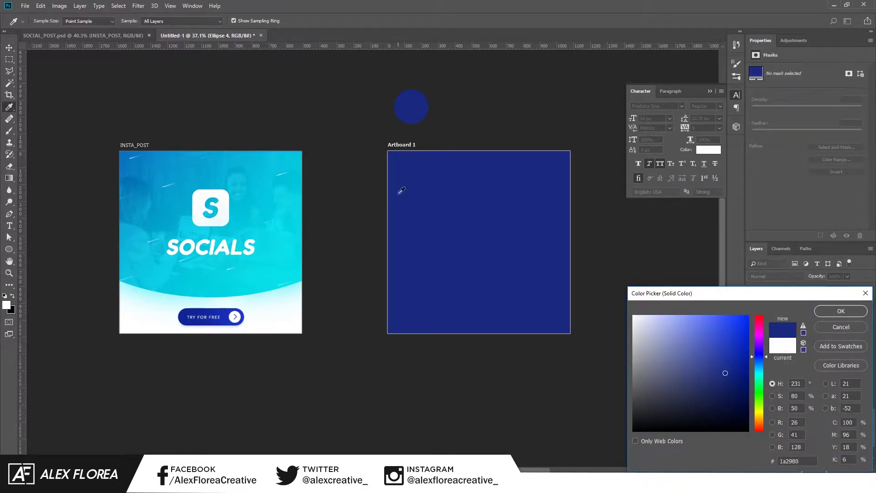
click(847, 313)
scroll(817, 434, down, 2)
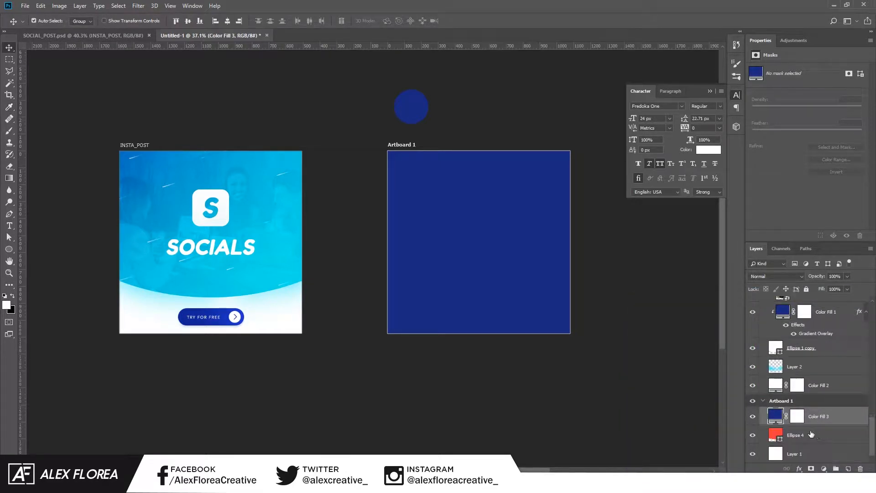
Clip the blue fill to the ellipse and paste the copied gradient layer style onto it.
alt+click(792, 424)
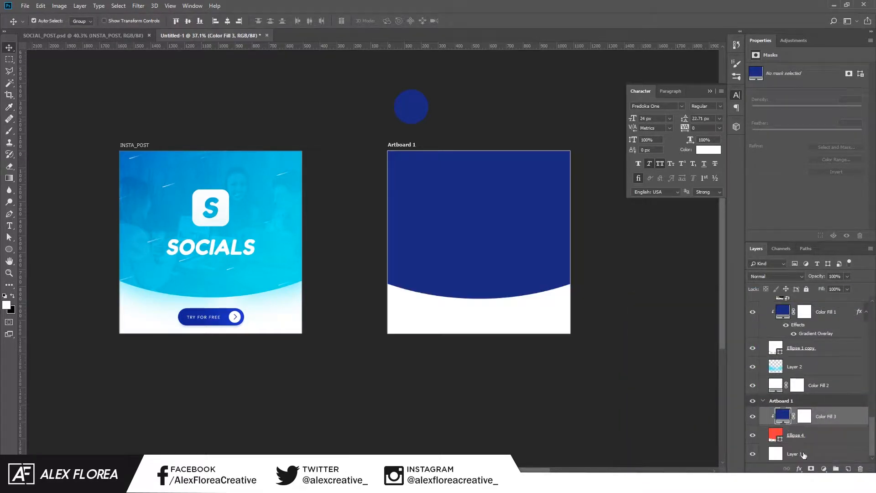
right_click(848, 418)
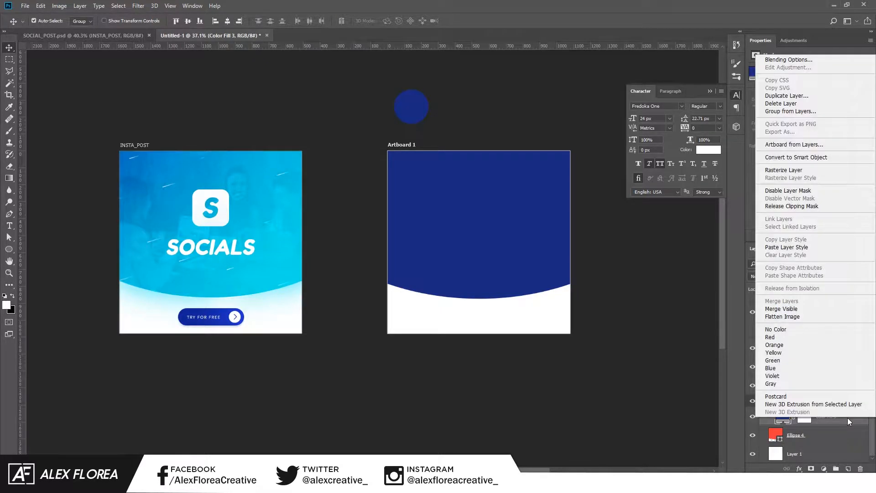
click(786, 247)
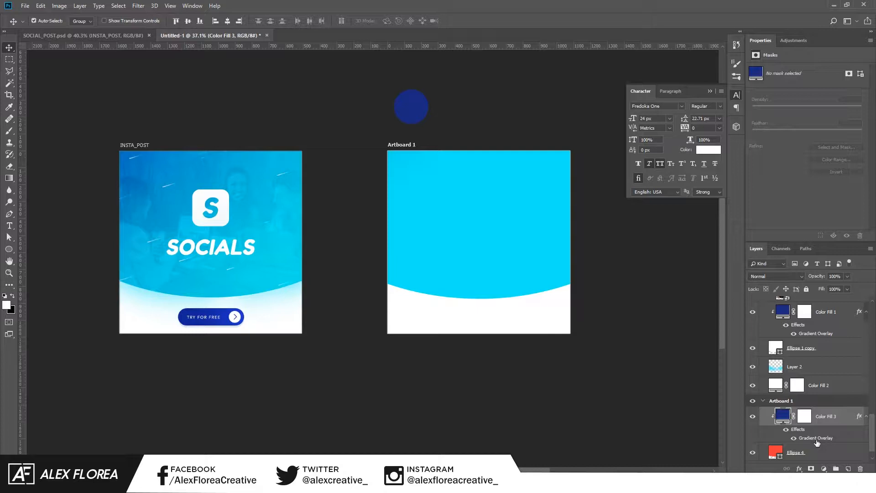
Edit the Gradient Overlay's stops to run from deep blue to bright cyan.
double_click(816, 439)
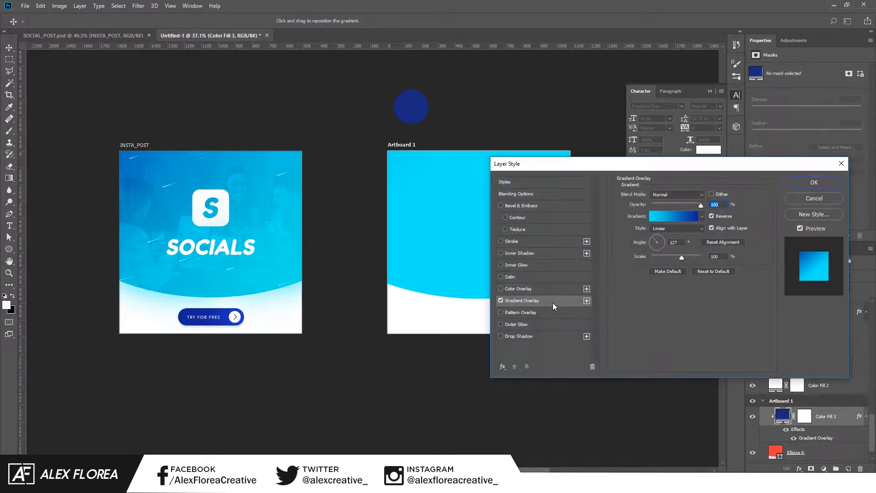
click(667, 215)
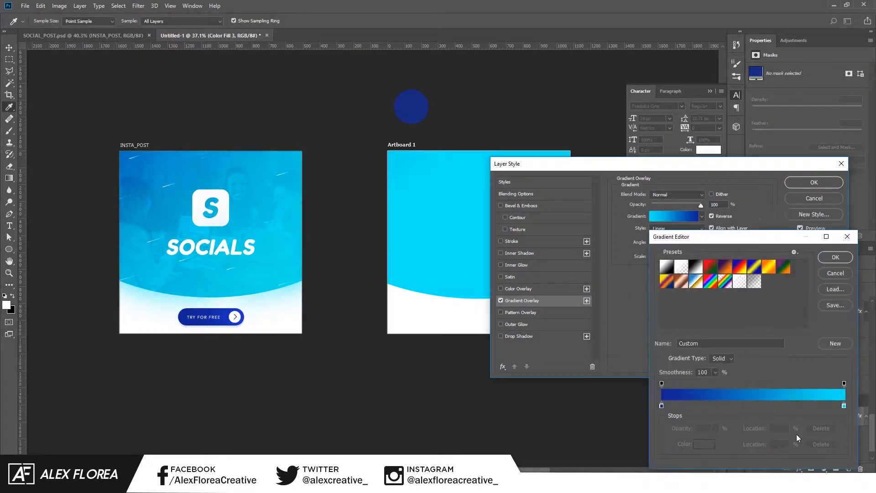
click(661, 405)
click(707, 445)
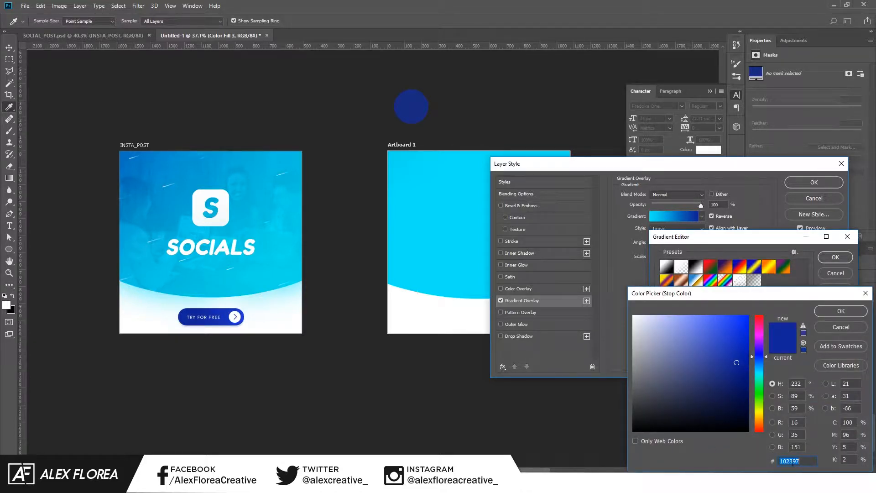
click(841, 311)
click(843, 405)
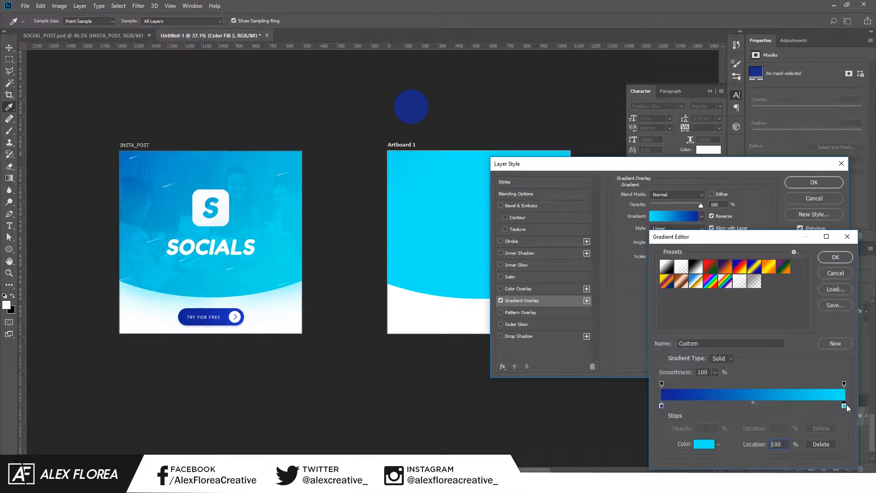
click(705, 445)
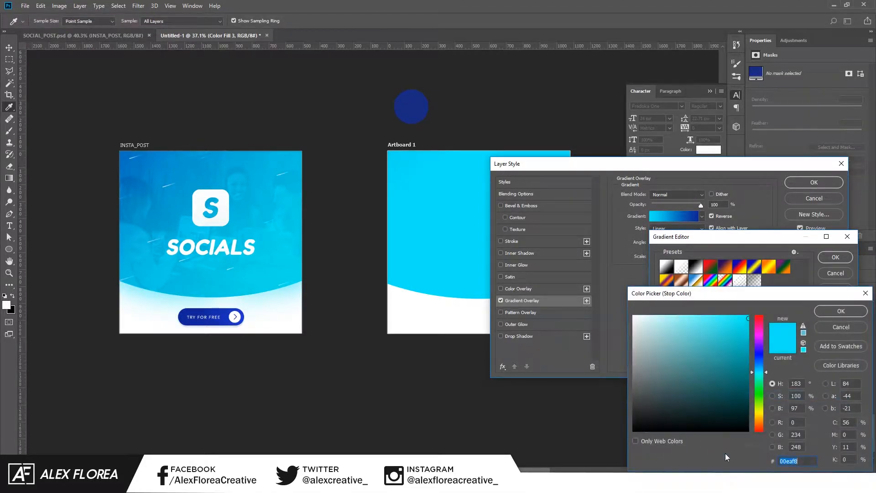
click(848, 310)
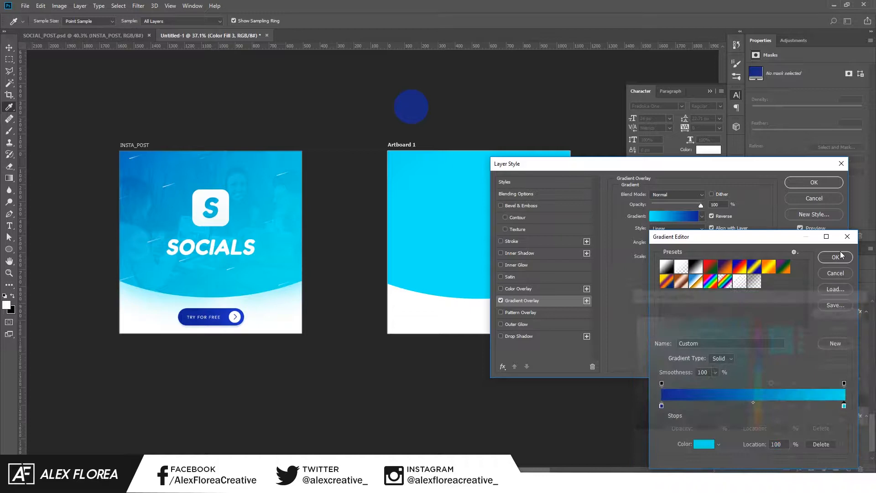
click(836, 257)
Reposition the gradient on the header so the top-left darkens and cyan sits near the curve.
drag(599, 164, 557, 341)
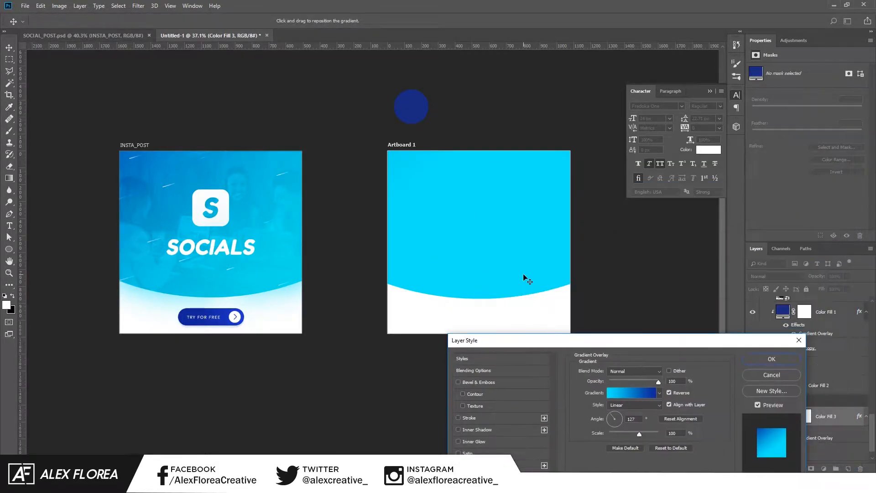
drag(570, 288, 478, 219)
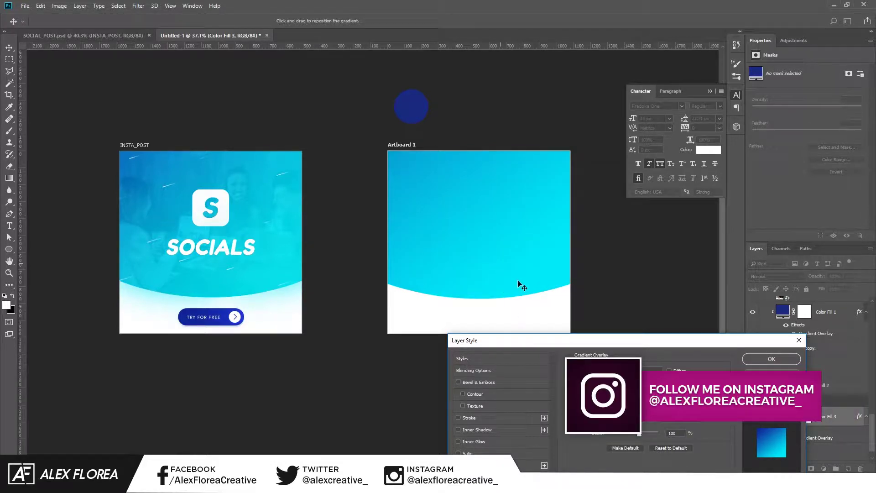
drag(501, 276, 514, 279)
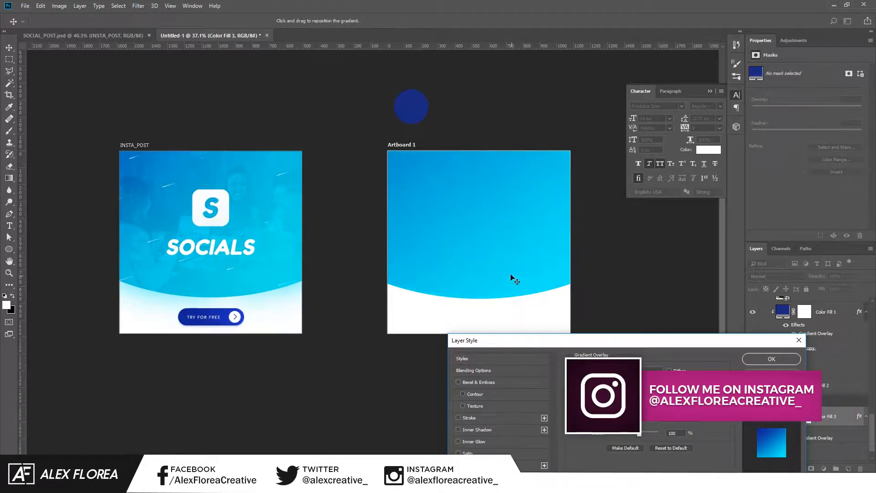
Apply the gradient changes and copy the group photo from the SOCIALS post into Artboard 1.
click(771, 358)
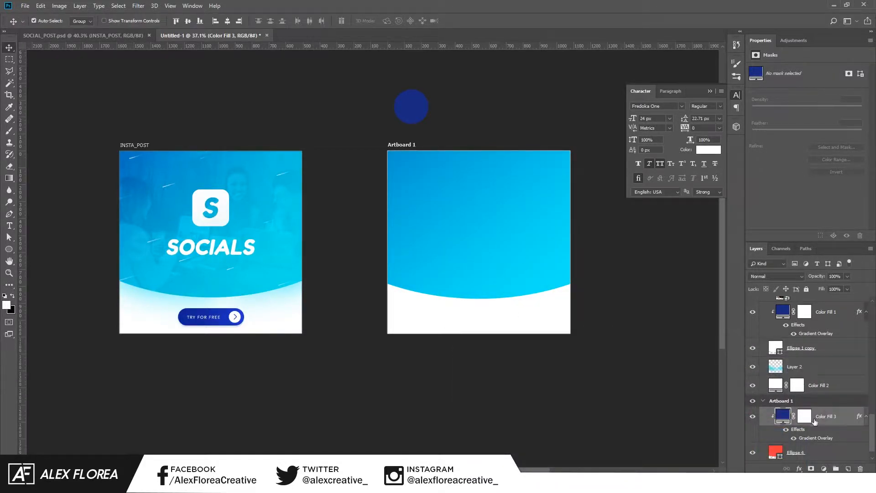
click(89, 35)
scroll(823, 352, up, 4)
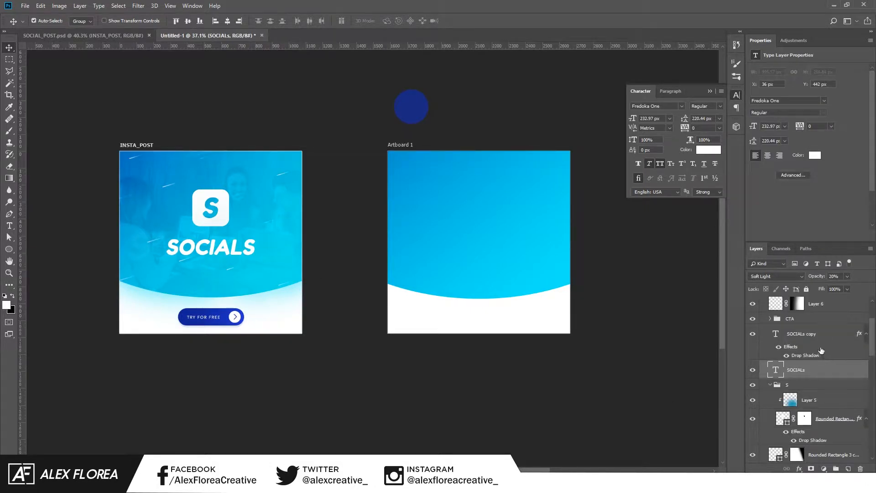
scroll(823, 351, down, 4)
scroll(827, 370, down, 3)
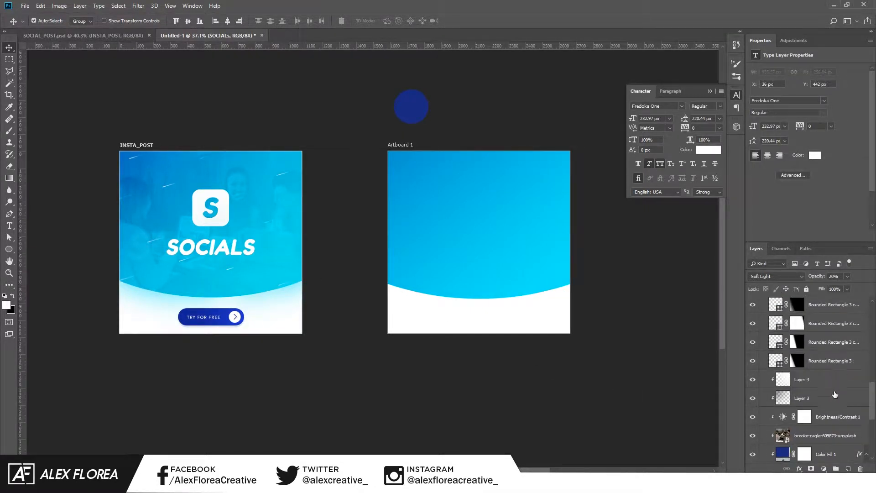
drag(824, 435, 520, 274)
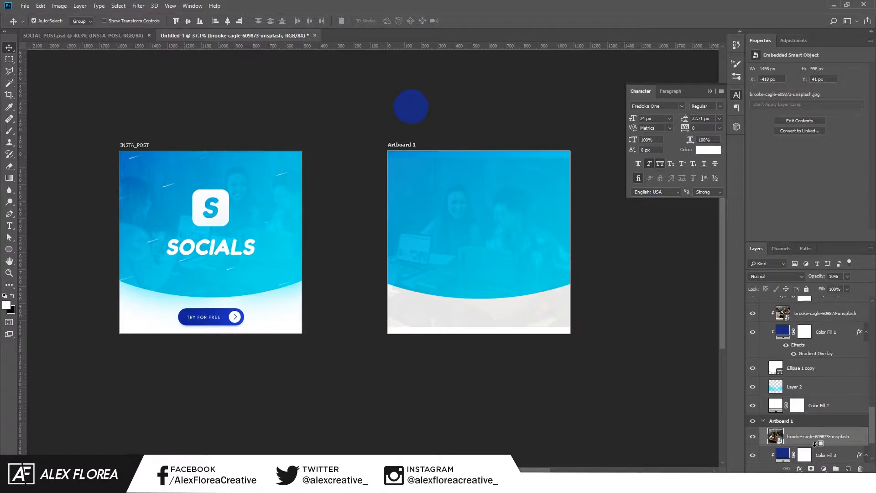
Transform the photo up over the header, shift it slightly right and commit its placement.
key(ctrl+t)
drag(479, 260, 542, 238)
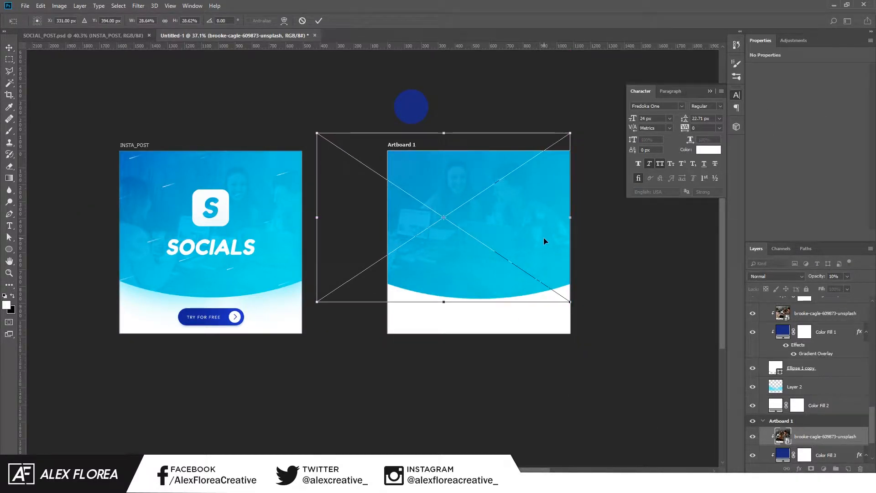
key(Return)
key(ctrl+t)
drag(544, 238, 547, 238)
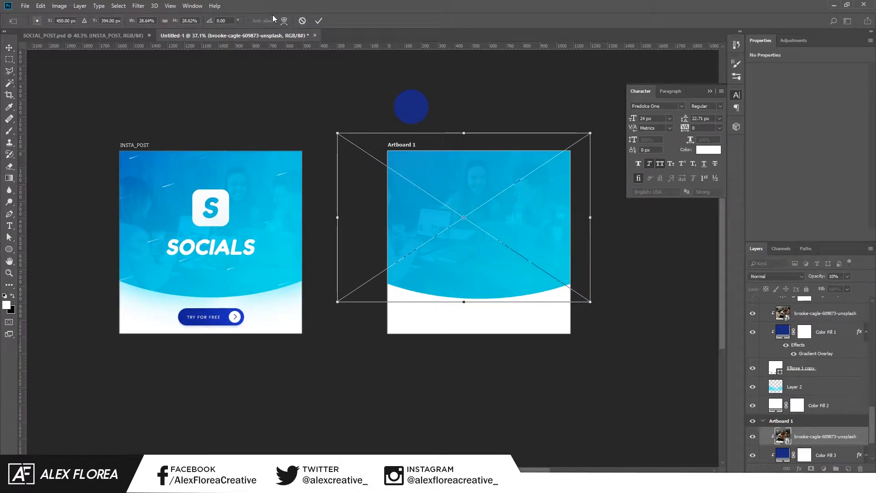
click(318, 20)
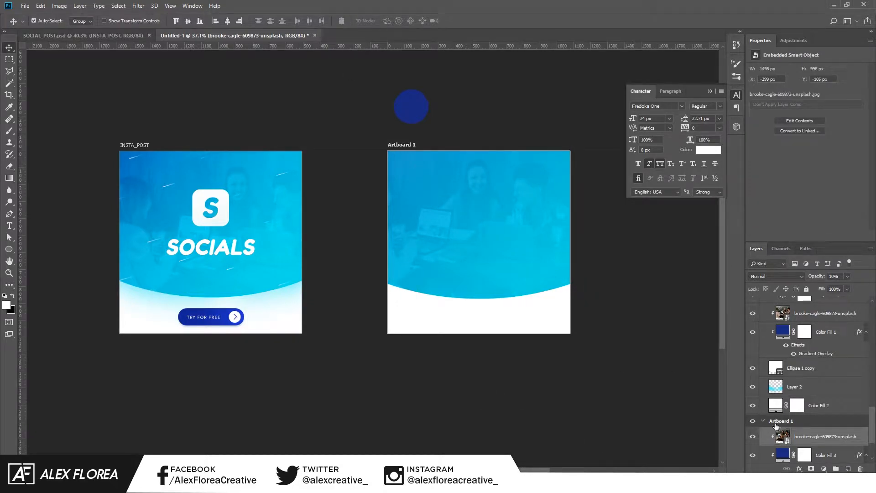
scroll(775, 425, down, 2)
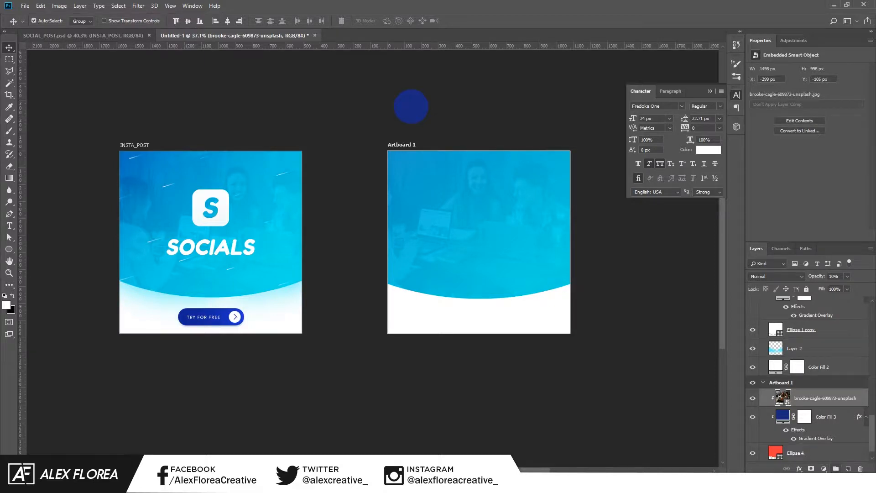
Add a Brightness/Contrast adjustment over the photo and raise Contrast to 16.
click(823, 469)
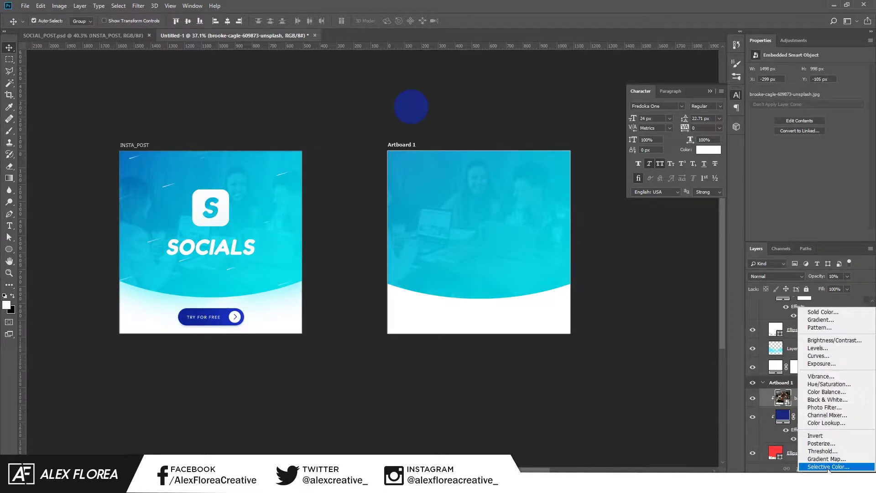
click(833, 340)
scroll(478, 240, up, 2)
scroll(809, 394, up, 2)
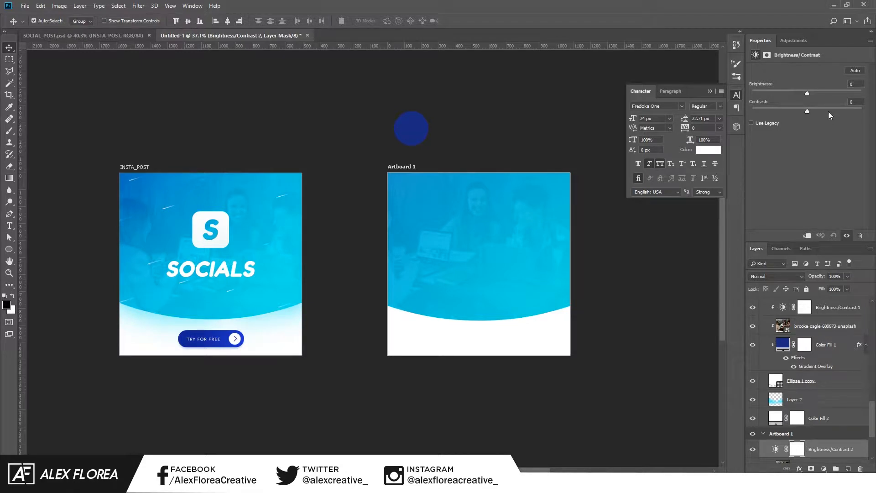
drag(814, 110, 815, 110)
scroll(809, 383, down, 1)
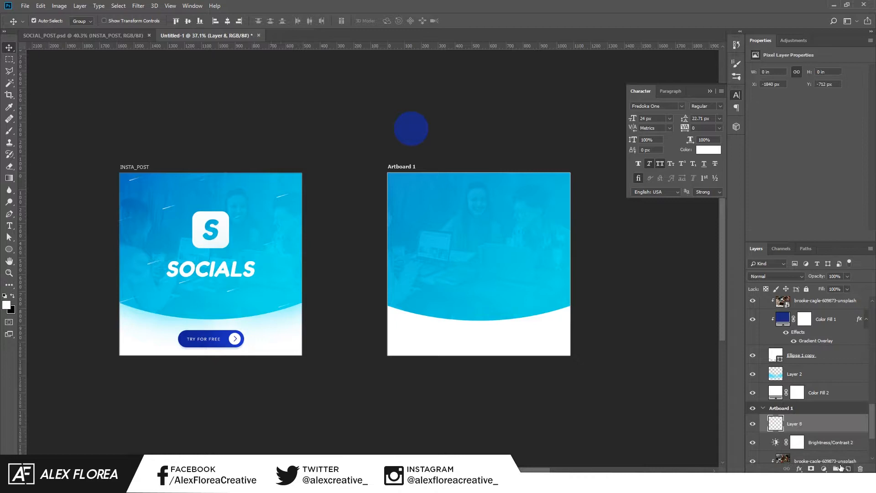
Create new Layer 8 and clip both it and the brightness adjustment to the photo.
key(ctrl+shift+n)
key(Return)
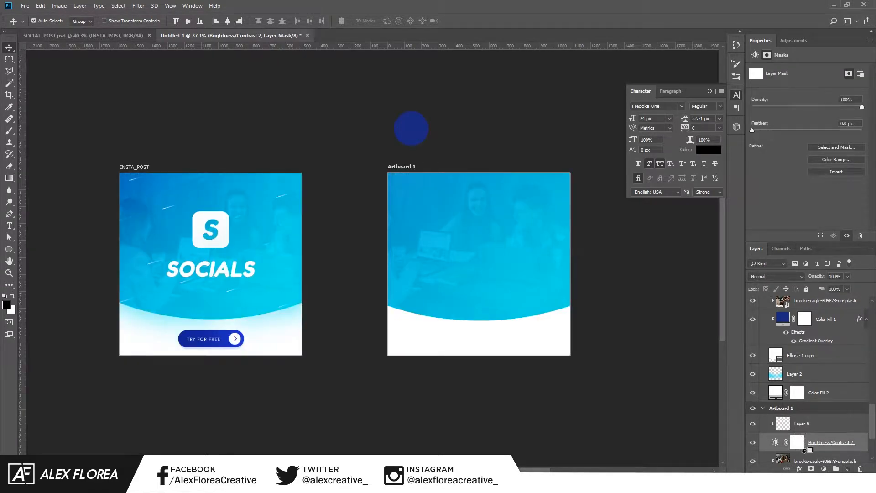
alt+click(806, 433)
click(808, 426)
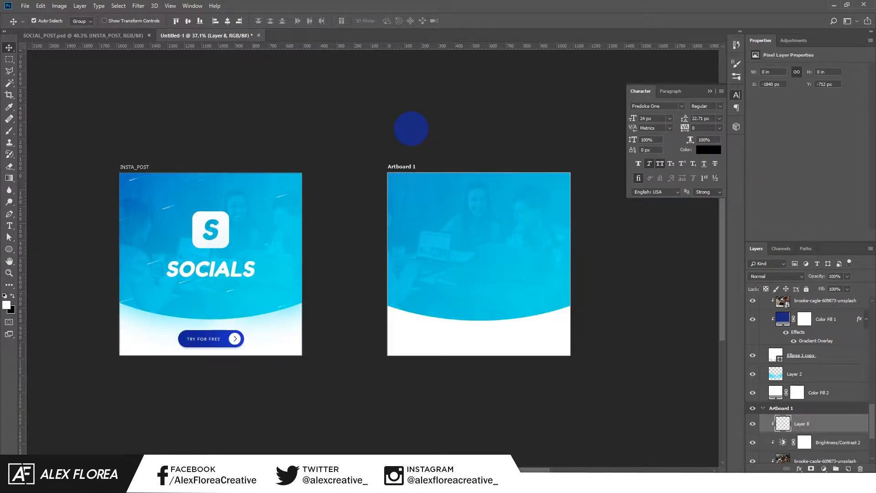
Paint a large soft black patch over the photo's top-left with the brush.
key(b)
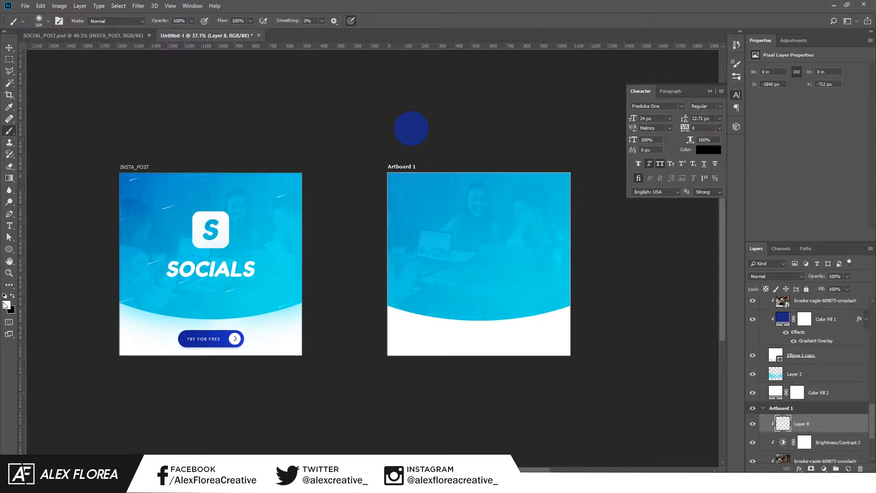
click(7, 304)
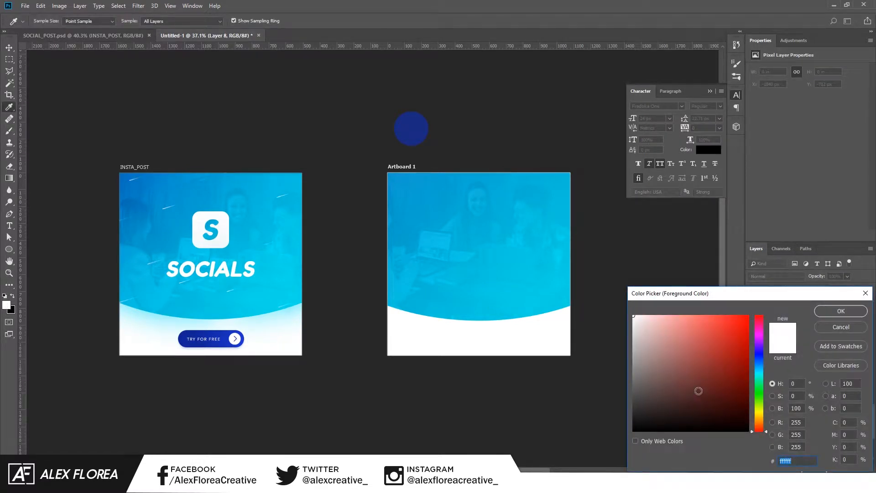
drag(692, 392, 717, 428)
click(841, 310)
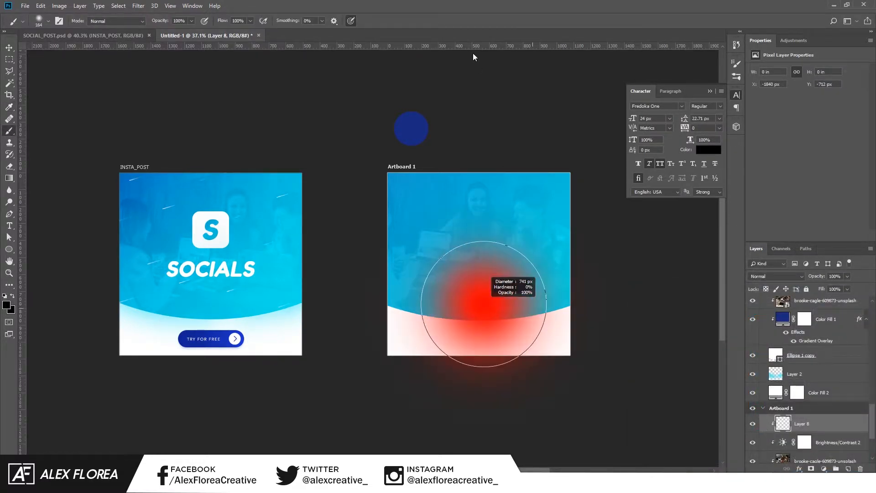
alt+drag(480, 294, 550, 255)
click(411, 175)
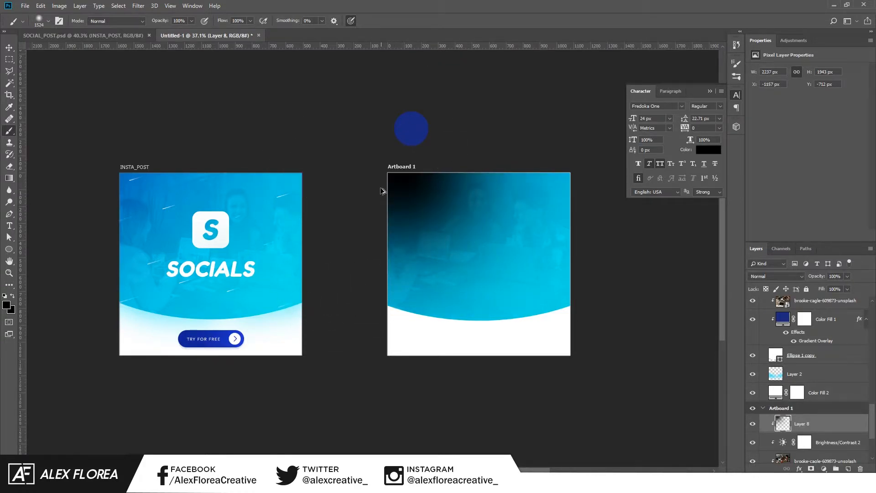
alt+drag(356, 247, 416, 216)
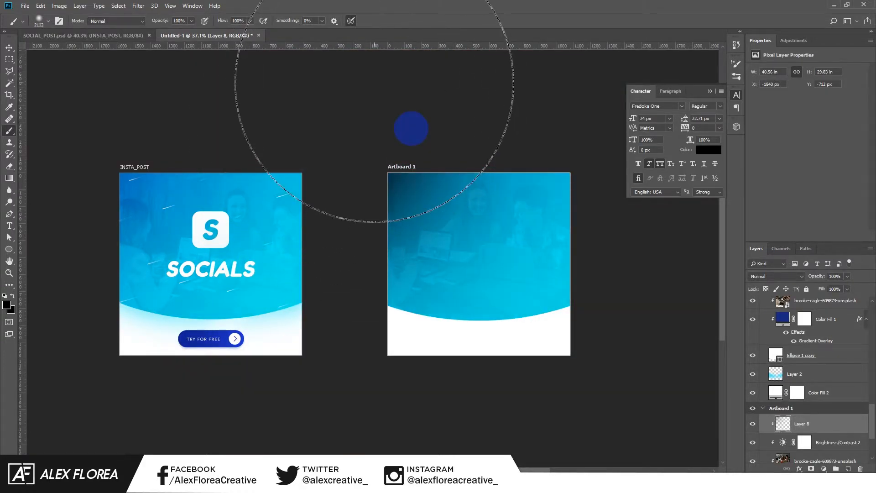
Blend the painted layer as Soft Light and deselect to review the result.
key(v)
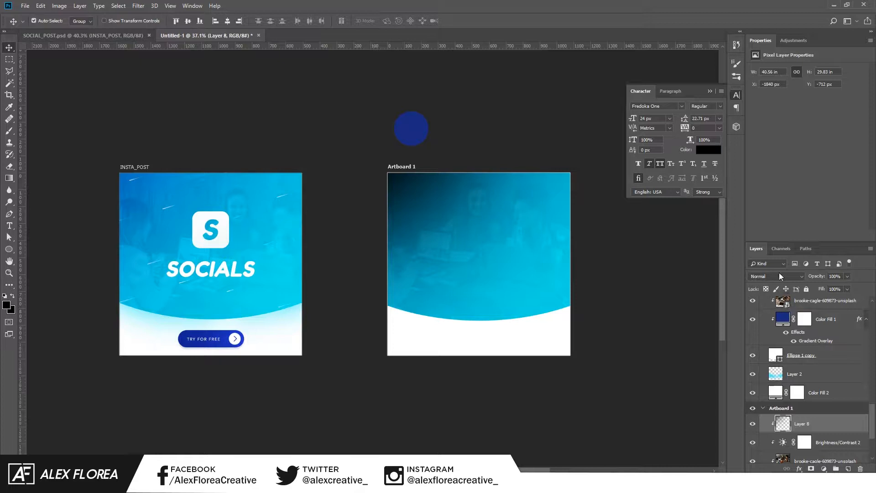
click(777, 276)
click(760, 158)
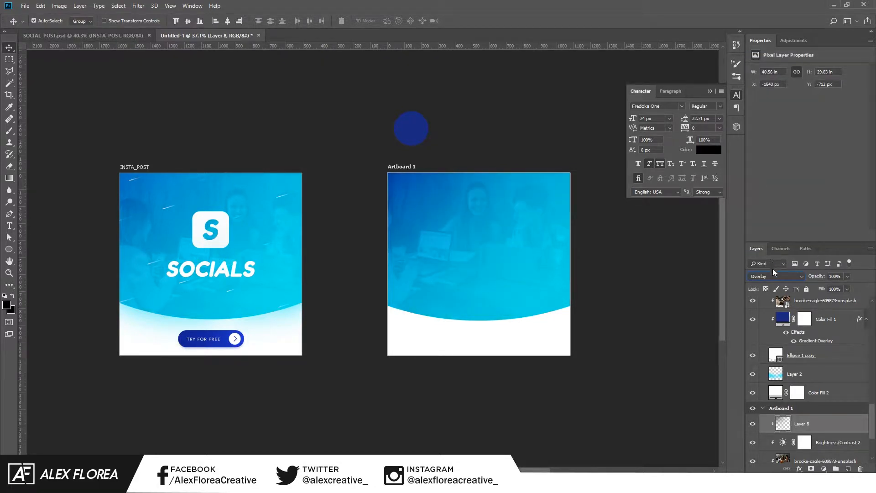
key(shift+plus)
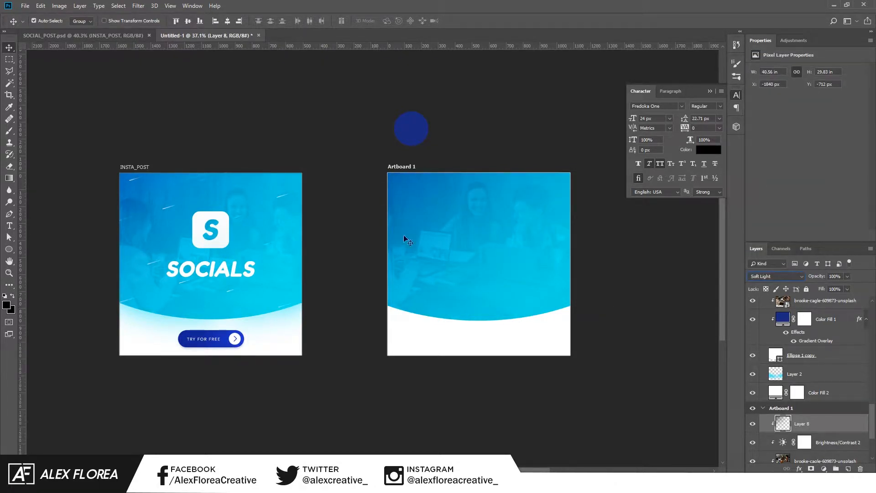
click(423, 420)
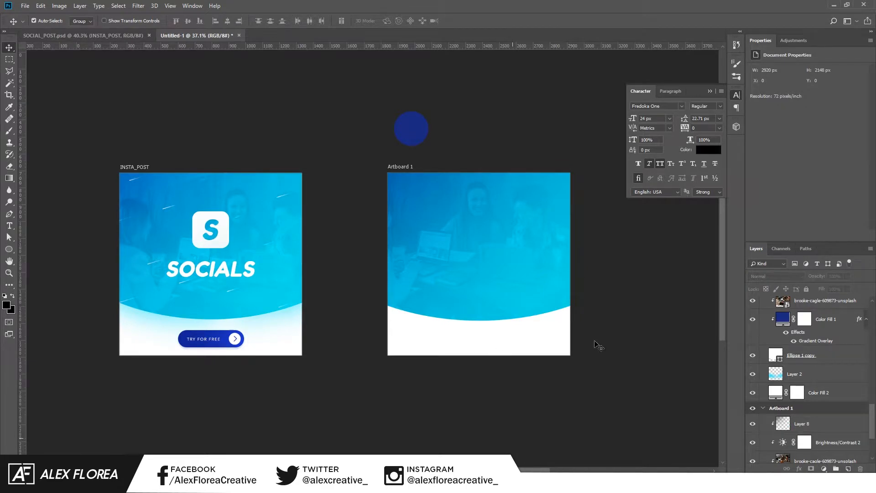
scroll(821, 410, down, 2)
Group layers from Layer 8 to Ellipse 4 and rename the group BG_IMAGE.
click(821, 416)
scroll(821, 417, down, 2)
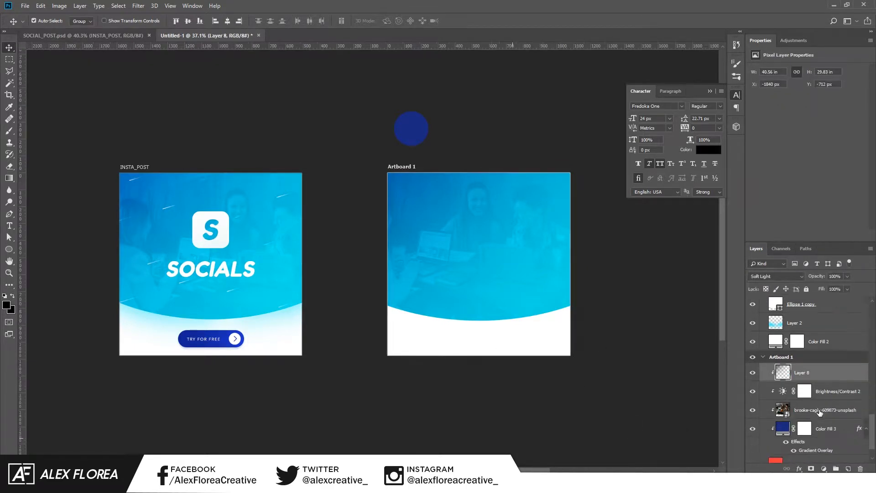
scroll(825, 431, down, 1)
shift+click(824, 451)
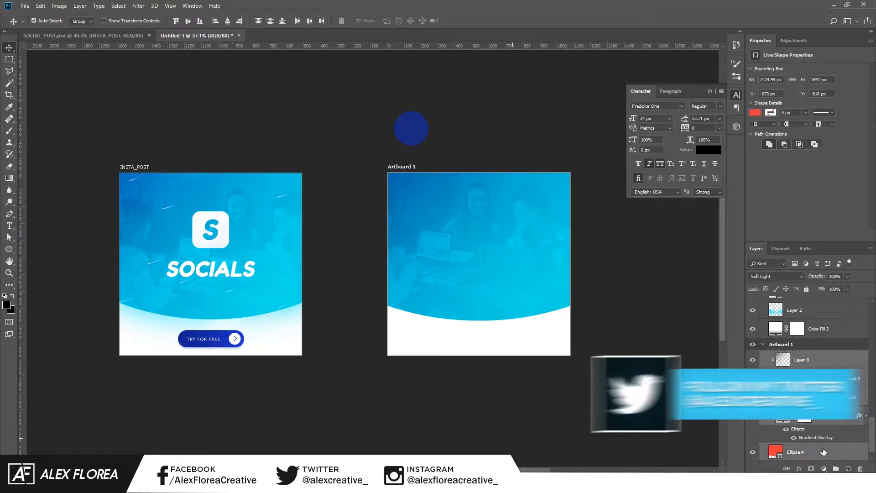
key(ctrl+g)
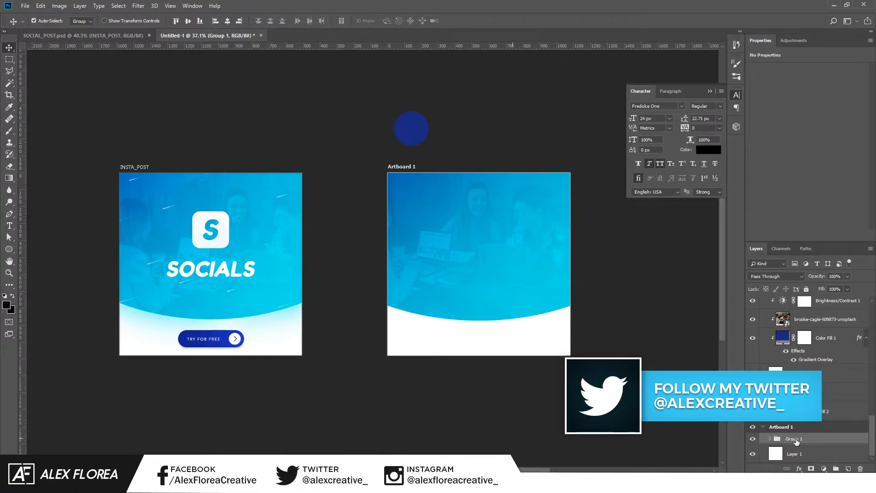
double_click(794, 438)
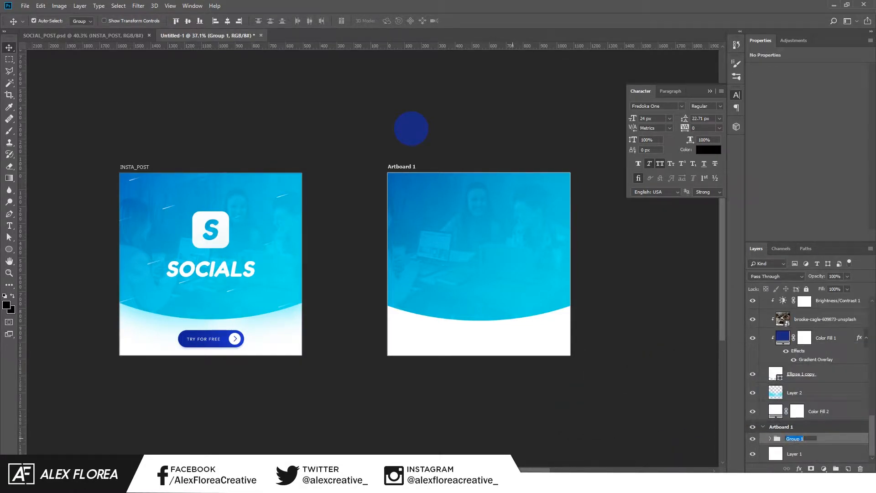
text(BG IMAGE)
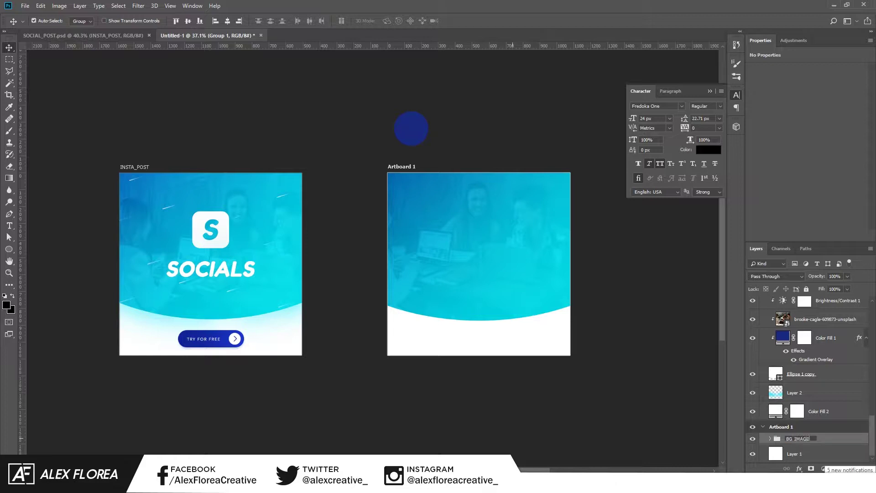
key(Return)
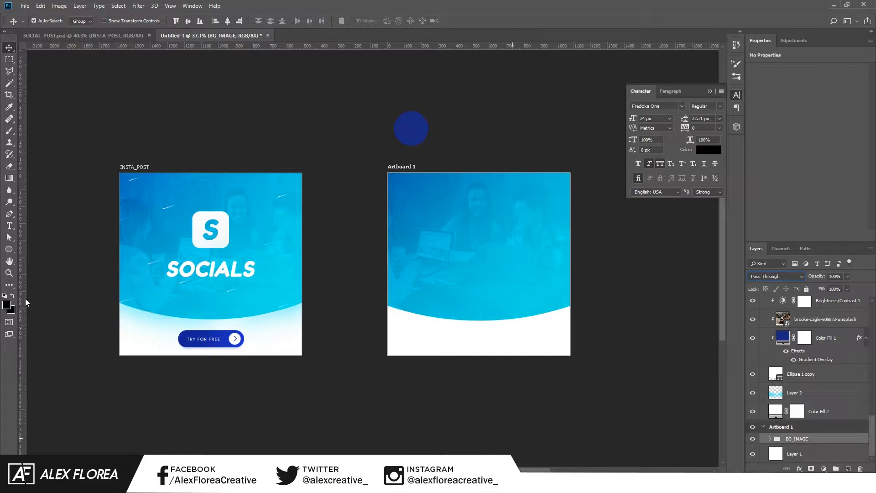
Draw a rounded square in the photo's centre and nudge it slightly upward.
click(9, 249)
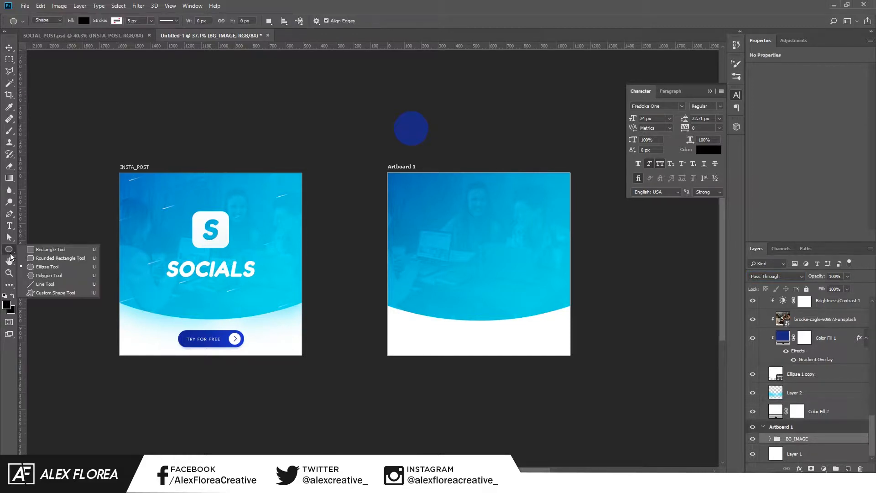
click(60, 259)
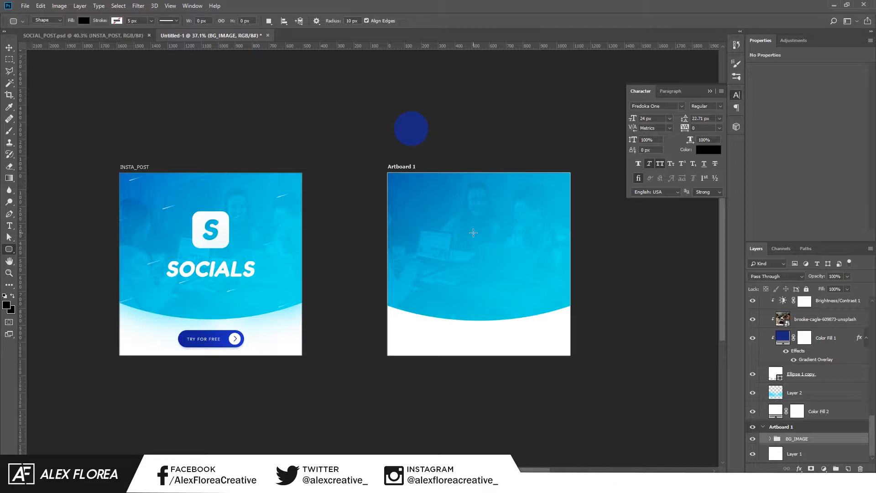
drag(478, 244, 502, 268)
key(v)
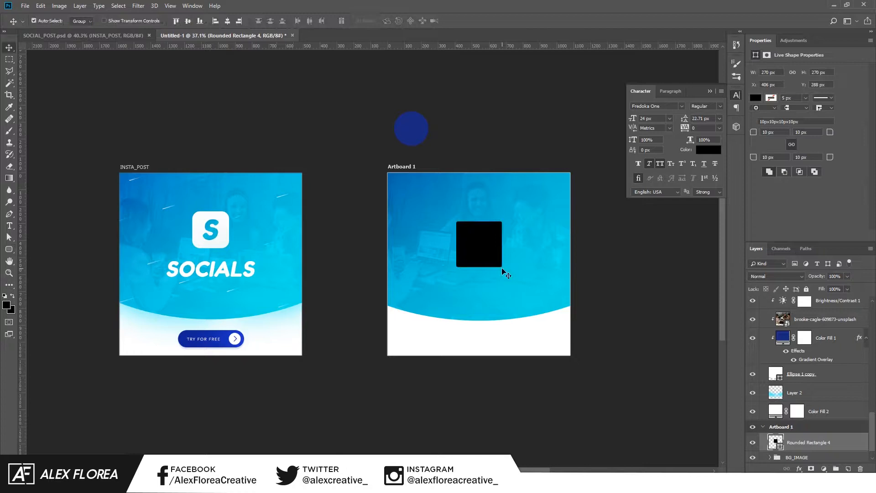
scroll(520, 291, up, 2)
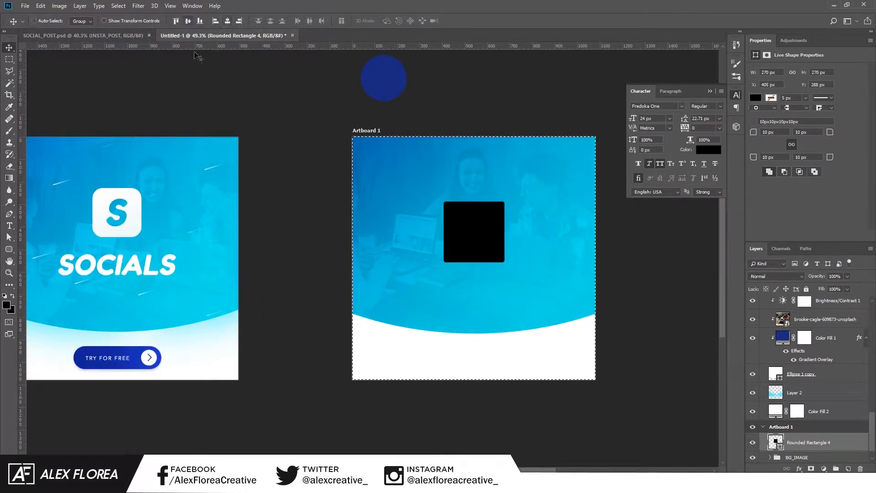
drag(504, 252, 501, 244)
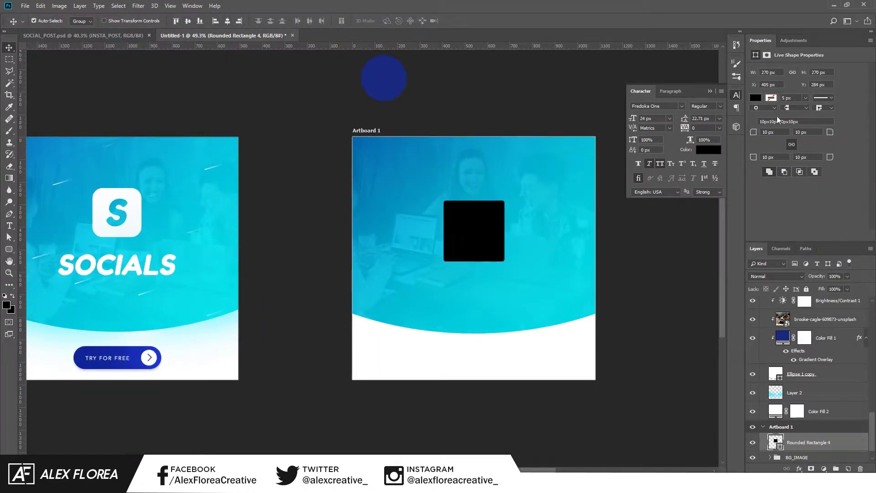
Make the rounded square's fill white and shrink it slightly with Free Transform.
click(755, 97)
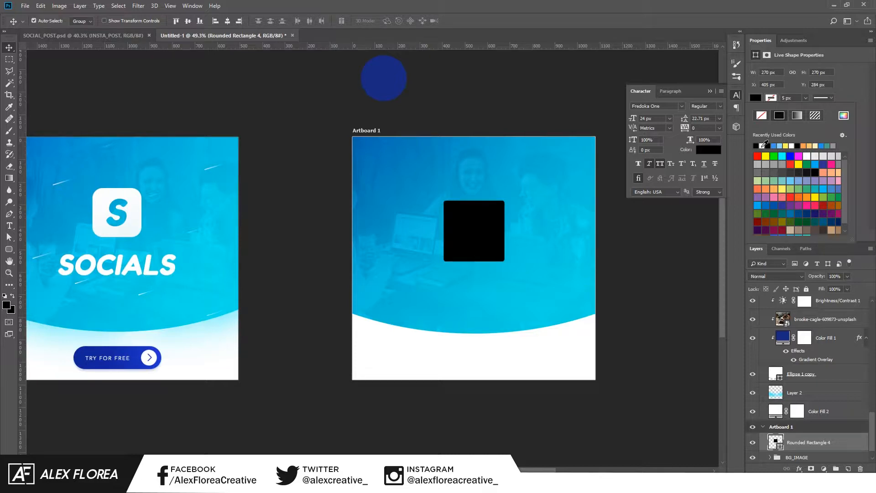
click(782, 157)
click(475, 243)
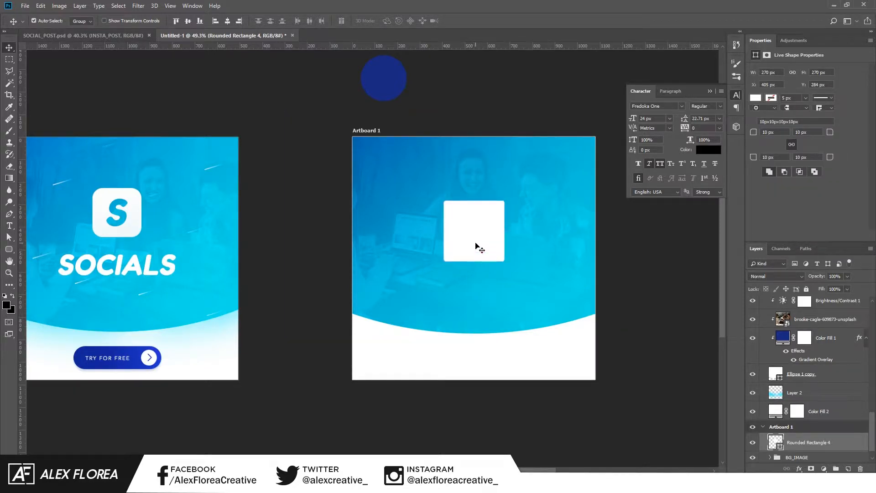
key(ctrl+t)
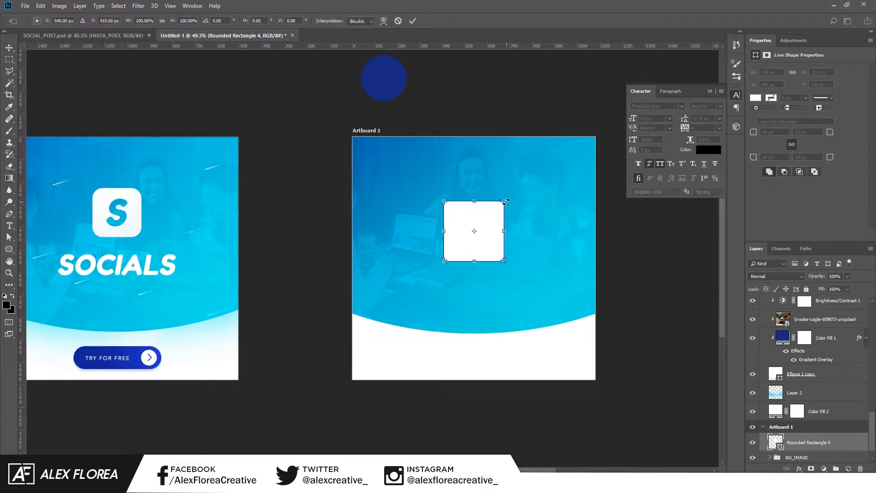
click(413, 21)
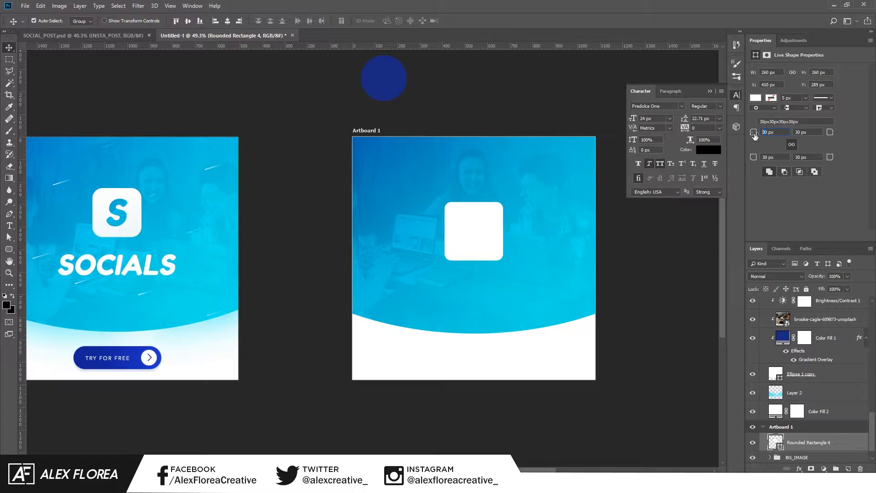
scroll(755, 135, up, 1)
key(ctrl+t)
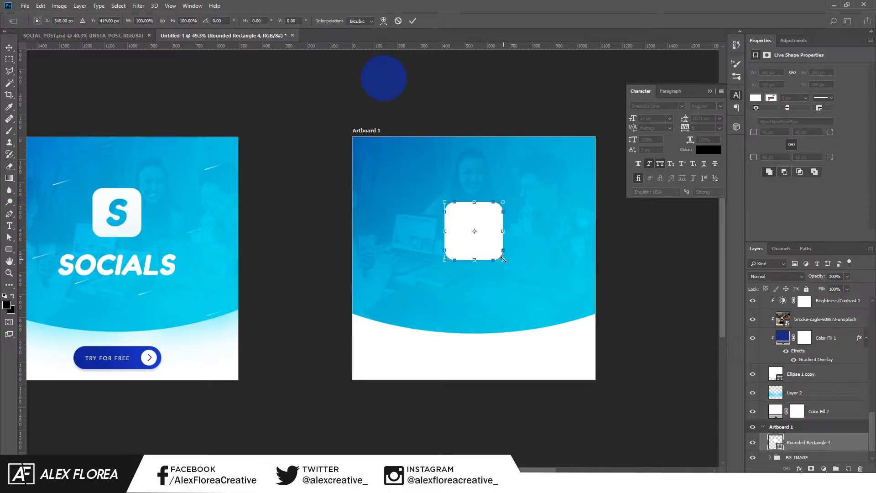
drag(504, 258, 500, 253)
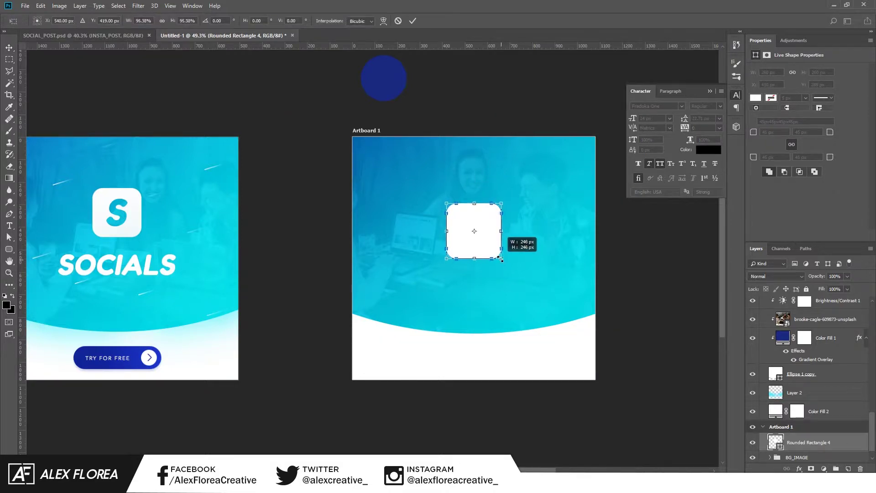
Type a letter S on the artboard and enlarge it proportionally to fit the square.
click(412, 20)
key(t)
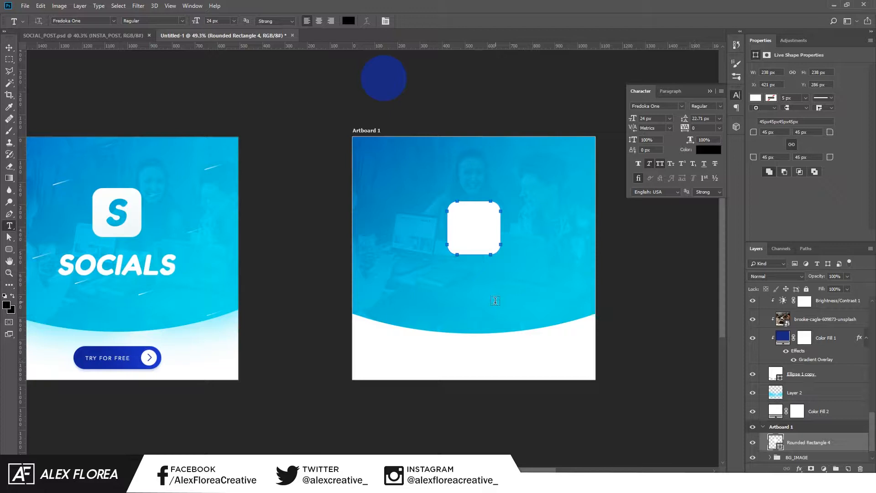
key(v)
key(t)
click(420, 303)
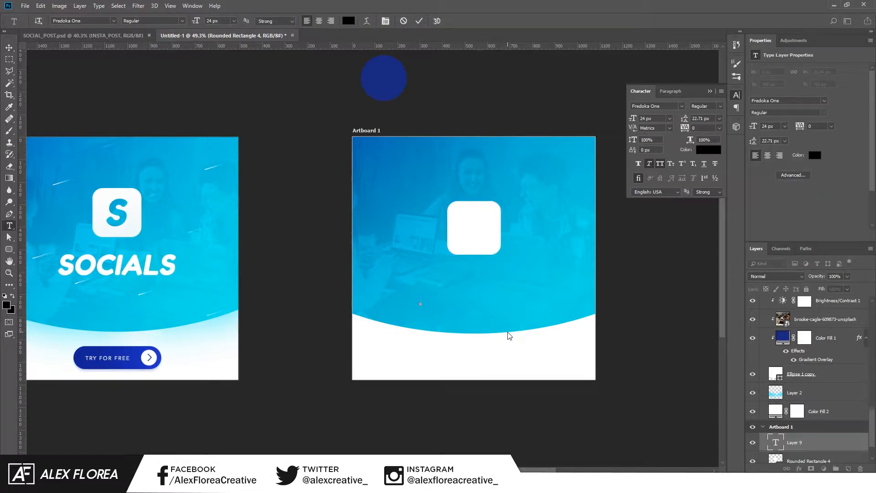
text(S)
key(ctrl+Return)
key(ctrl+t)
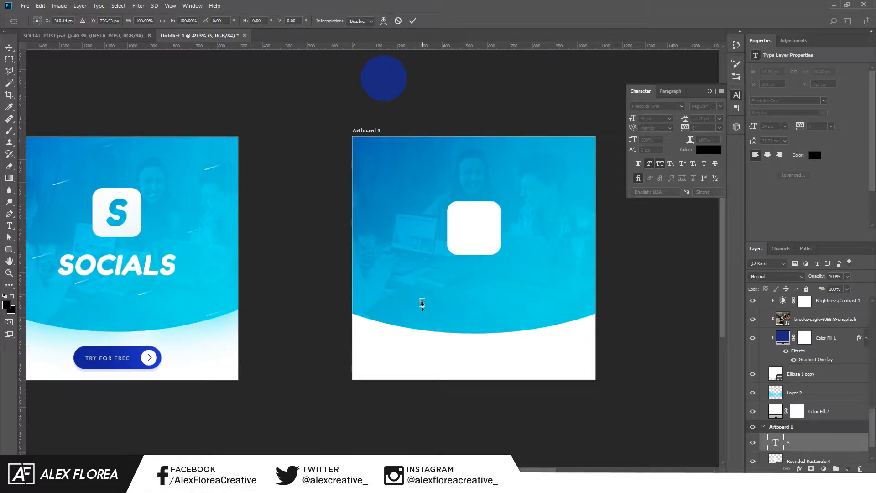
mouse_move(423, 301)
mouse_down()
mouse_move(463, 273)
mouse_move(475, 232)
mouse_up()
key(Return)
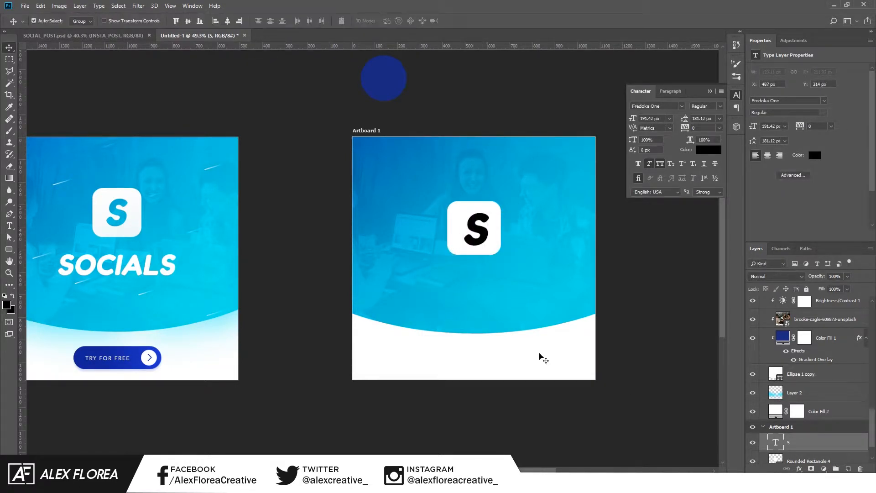
scroll(808, 384, down, 2)
Centre the S horizontally and vertically in the rounded square, then hide the S layer.
ctrl+click(808, 436)
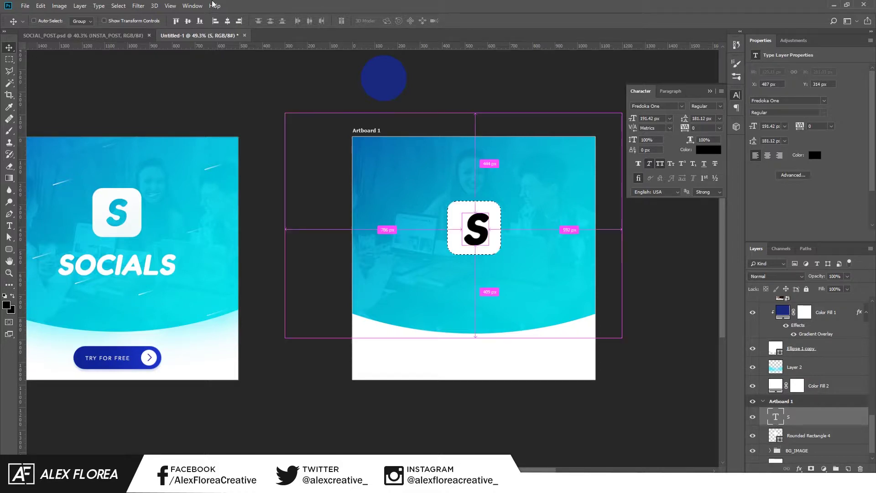
click(239, 20)
click(188, 21)
key(ctrl+d)
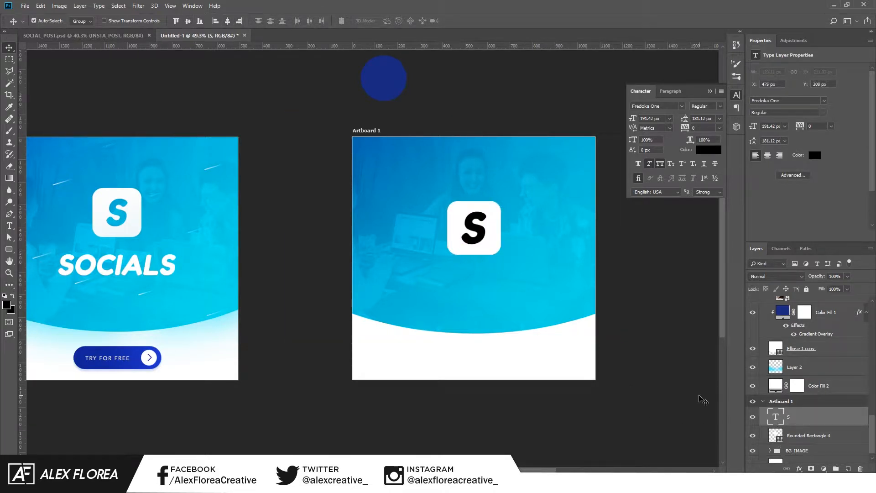
click(808, 435)
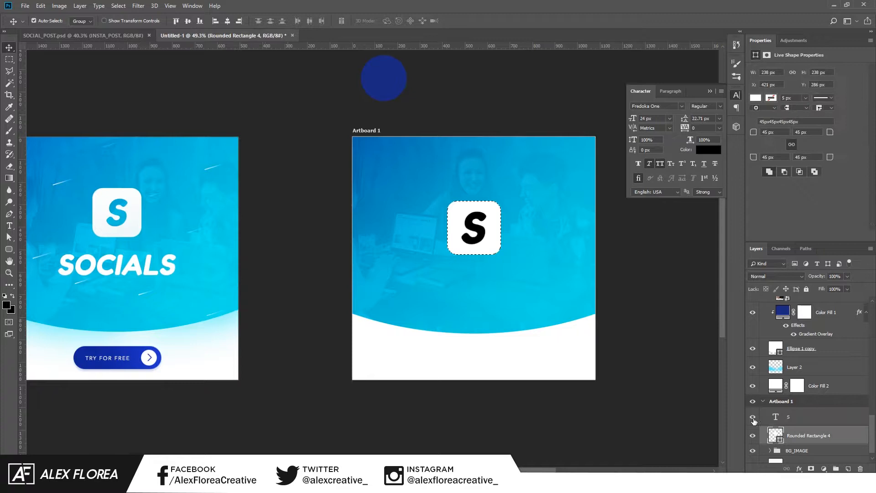
click(752, 418)
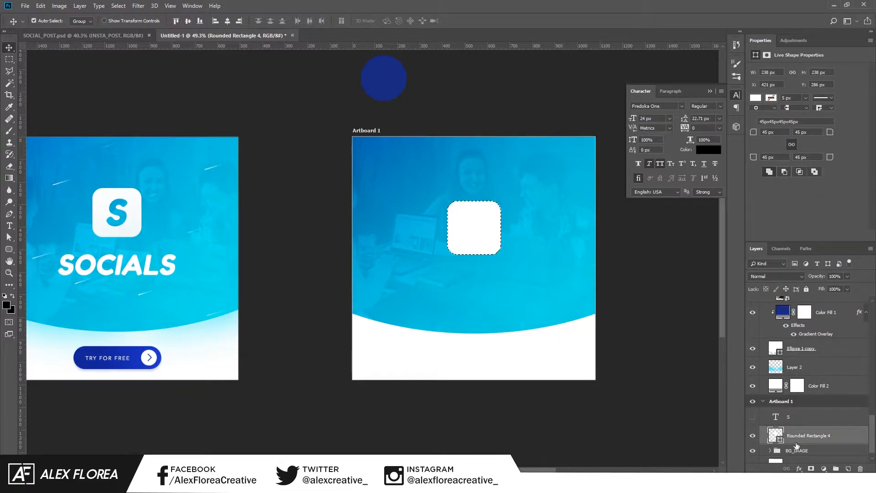
Mask Rounded Rectangle 4 with the S letter's selection and invert it so the S is cut out.
click(753, 417)
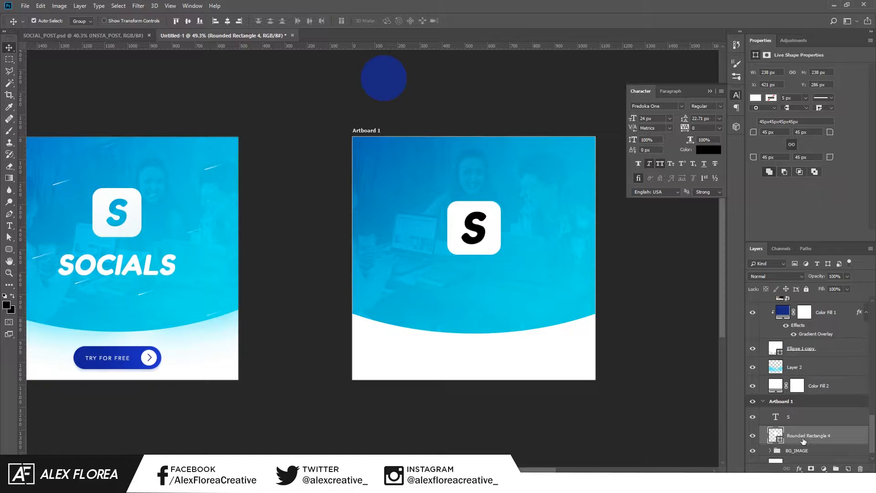
ctrl+click(775, 417)
click(810, 470)
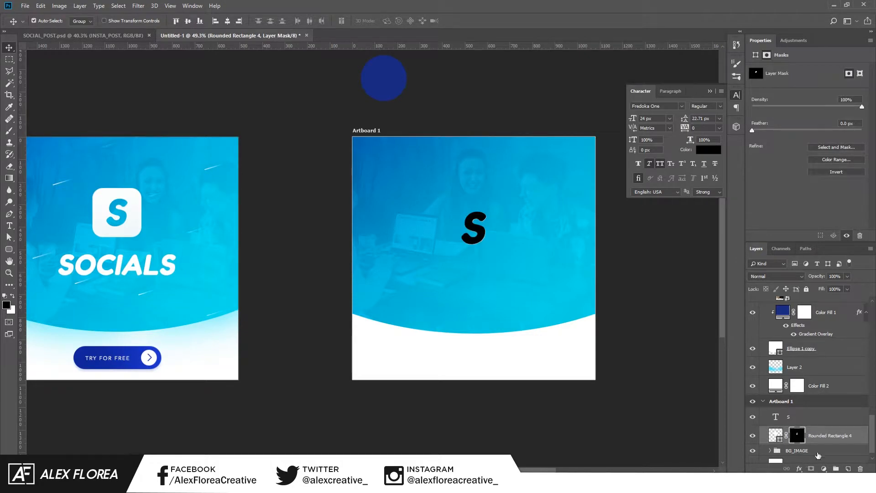
key(ctrl+i)
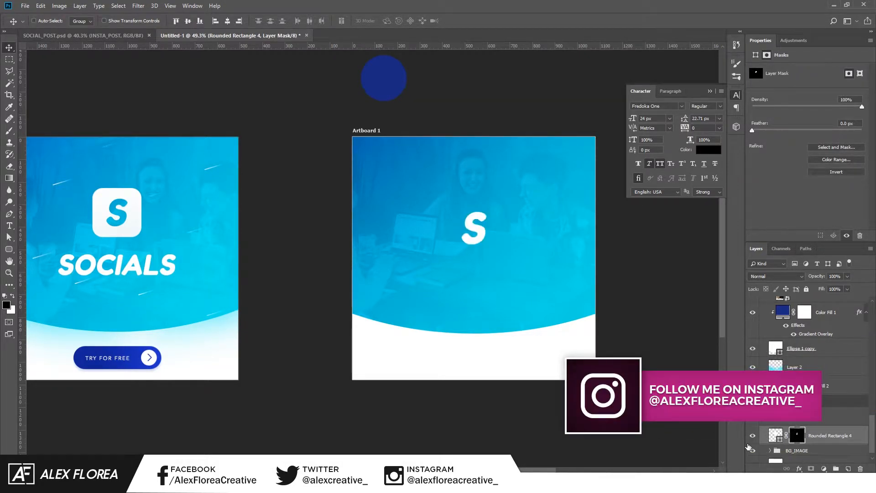
key(ctrl+i)
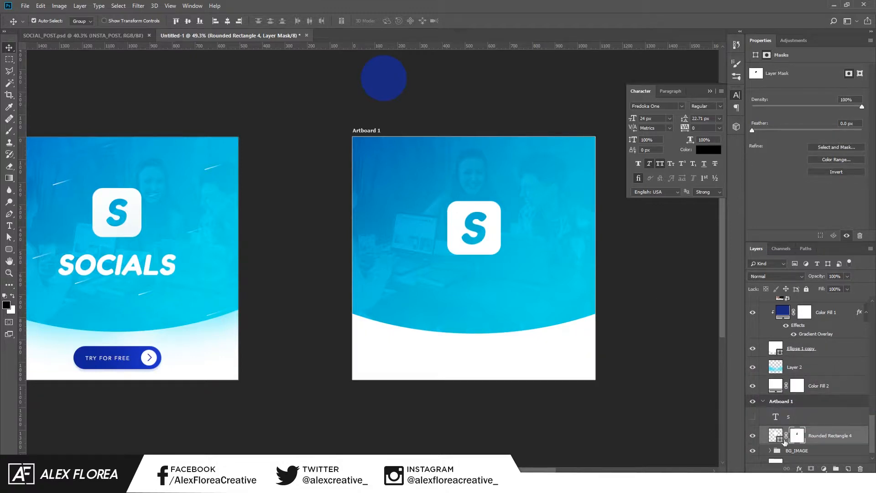
Delete the now-unneeded S text layer.
click(790, 416)
key(Delete)
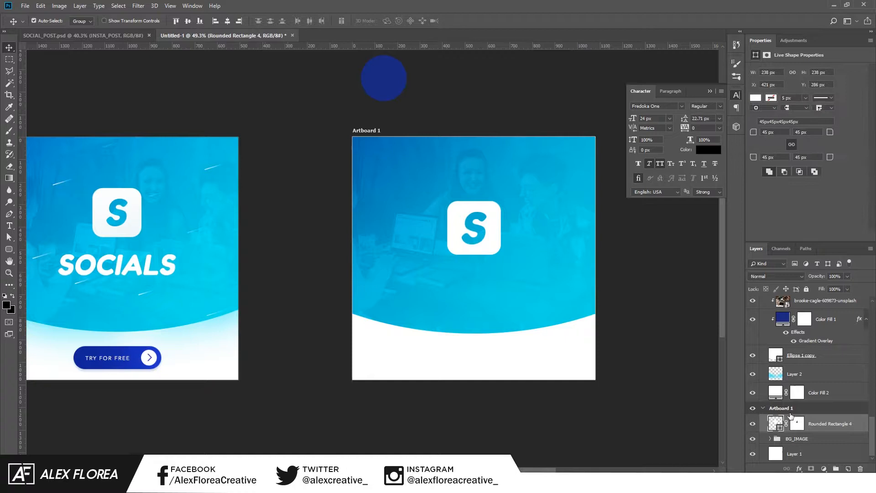
Add a SOCIALS text layer, enlarge it, place it below the S icon and centre it horizontally.
click(436, 284)
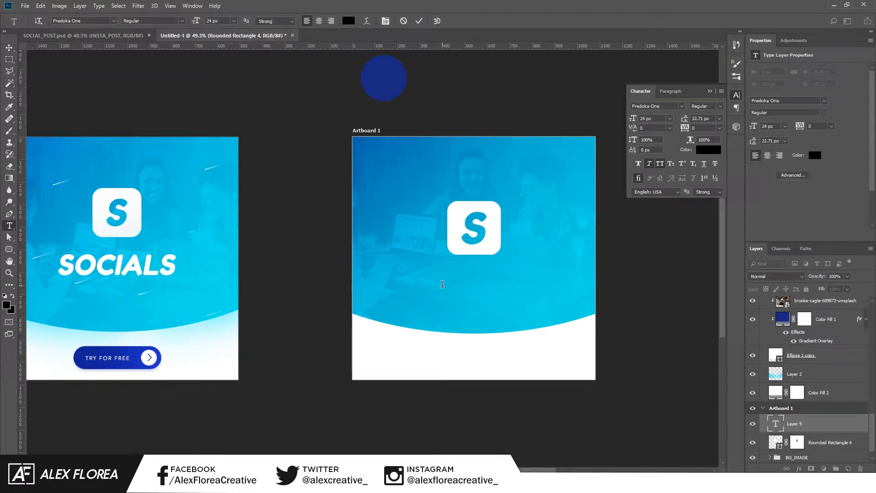
text(SOCIALS)
key(ctrl+Return)
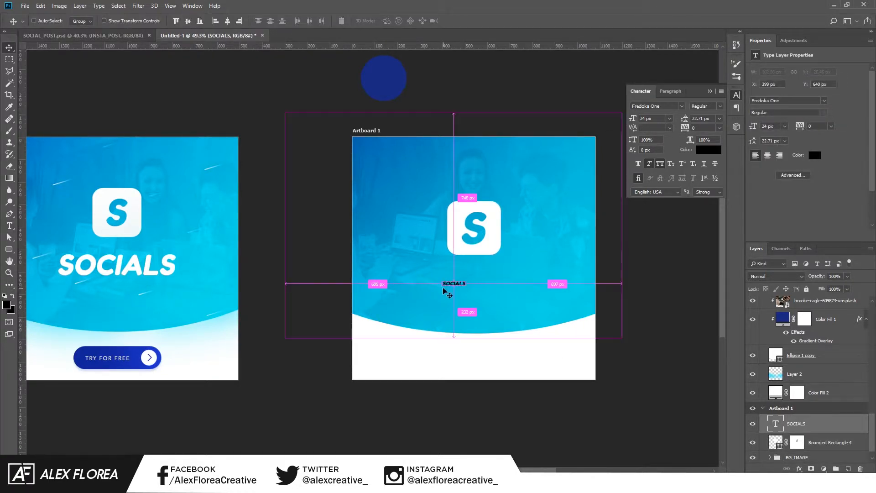
key(ctrl+t)
drag(467, 279, 513, 270)
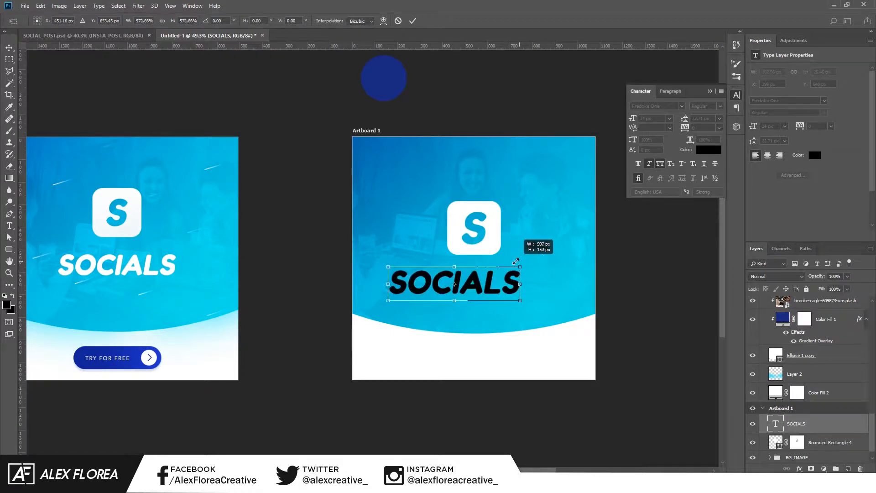
click(413, 21)
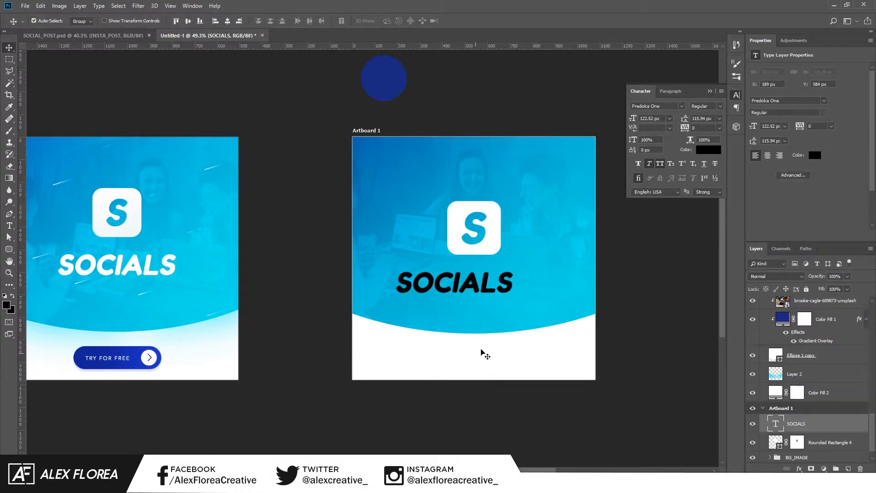
drag(484, 286, 503, 277)
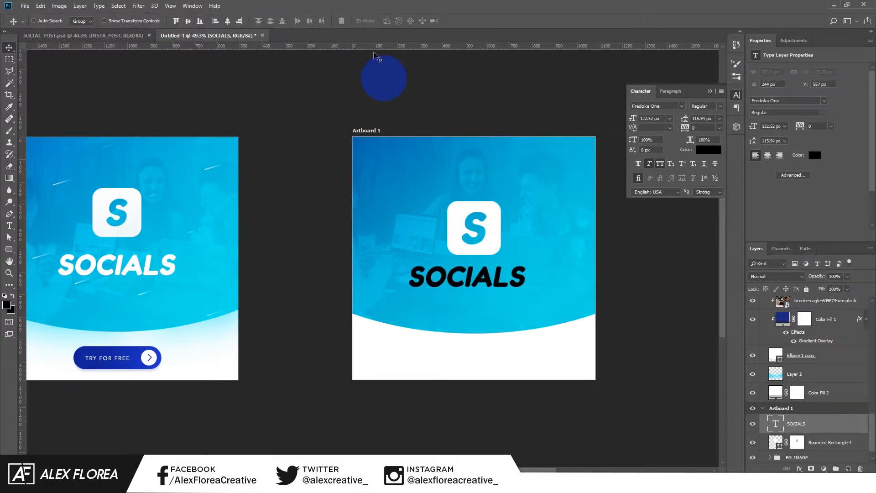
key(ctrl+a)
click(227, 21)
Set the SOCIALS title colour to white and enlarge it slightly more.
click(709, 149)
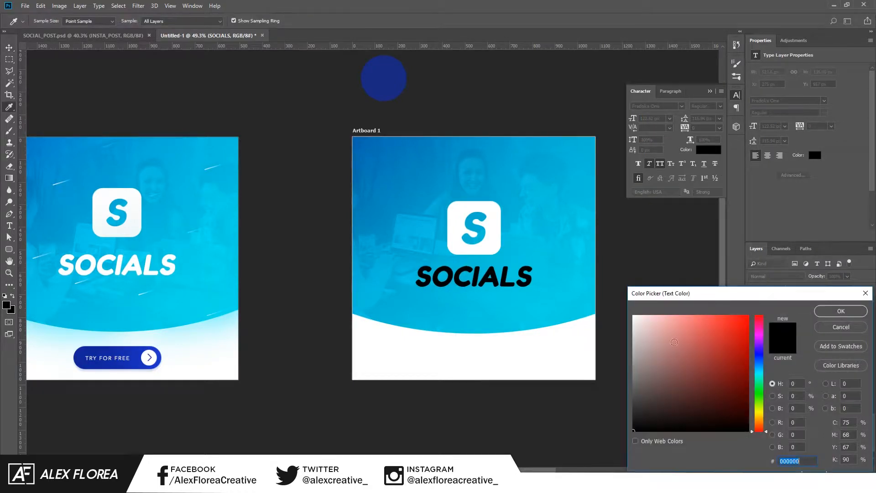
click(639, 321)
key(Return)
key(ctrl+t)
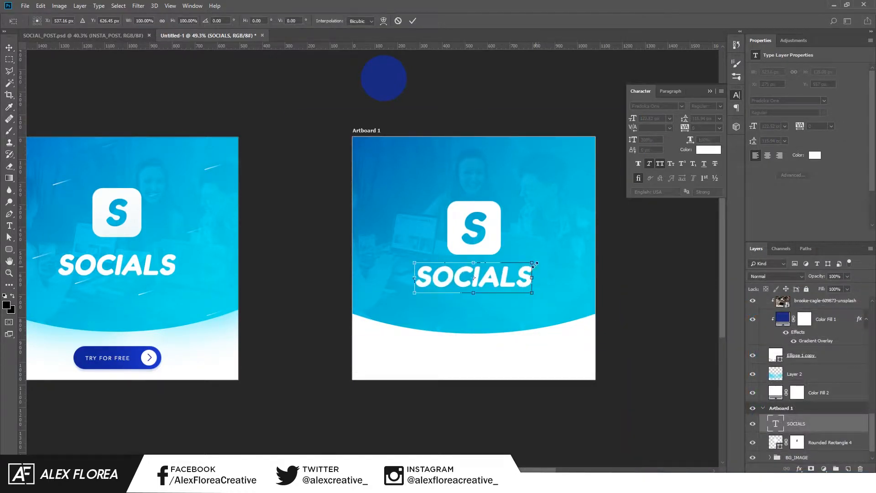
drag(535, 264, 539, 260)
key(Return)
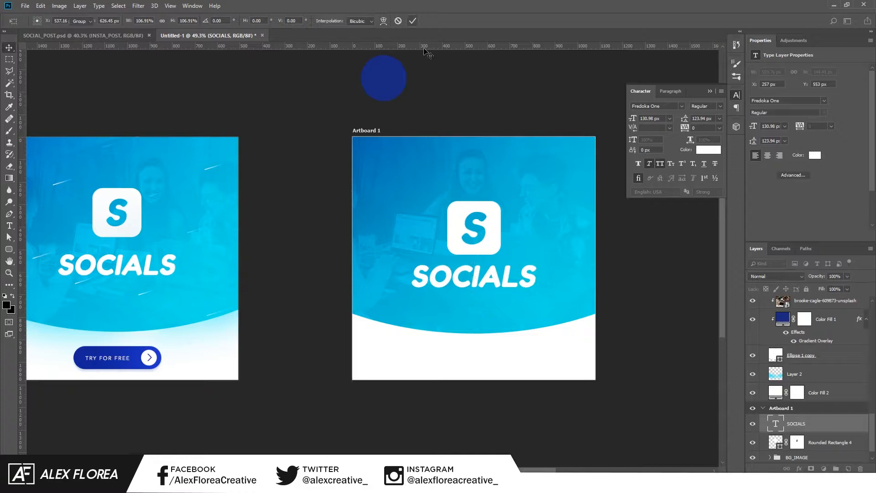
click(498, 241)
Shrink the S icon slightly and nudge the SOCIALS title up beneath it.
key(ctrl+t)
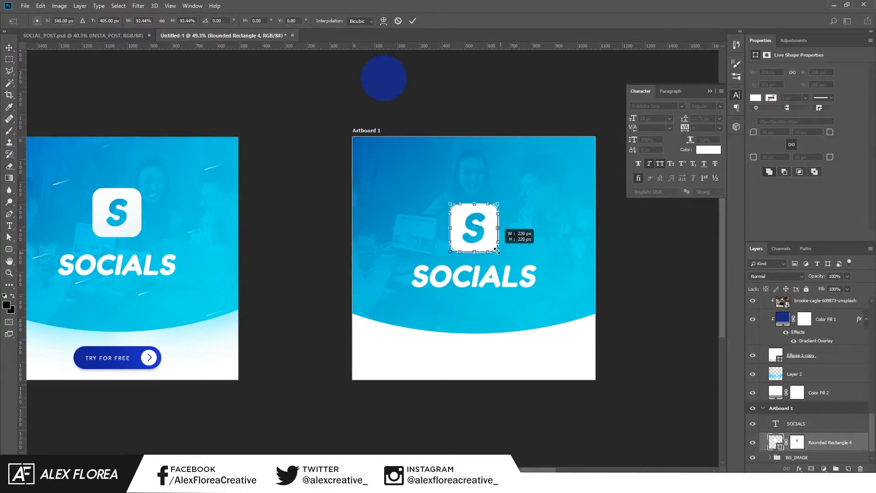
drag(501, 255, 495, 248)
click(411, 20)
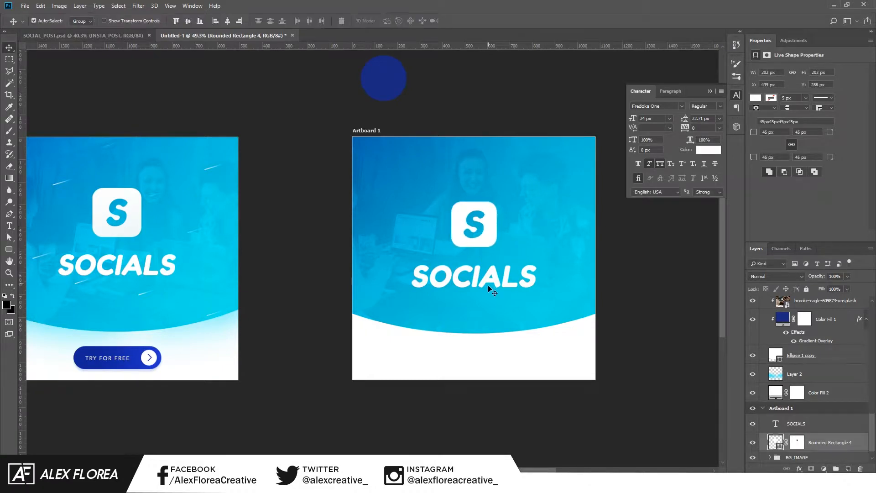
drag(493, 293, 493, 284)
scroll(547, 264, left, 3)
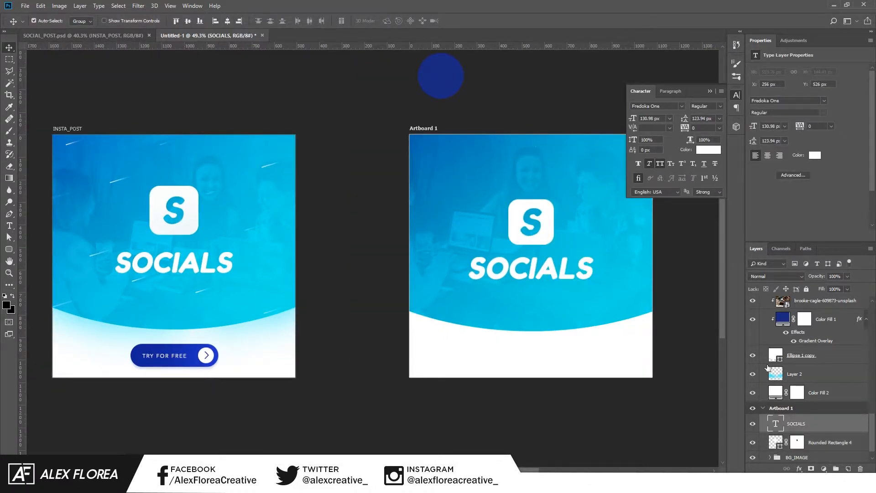
Check the S icon's size with a transform, then deselect all layers.
click(541, 233)
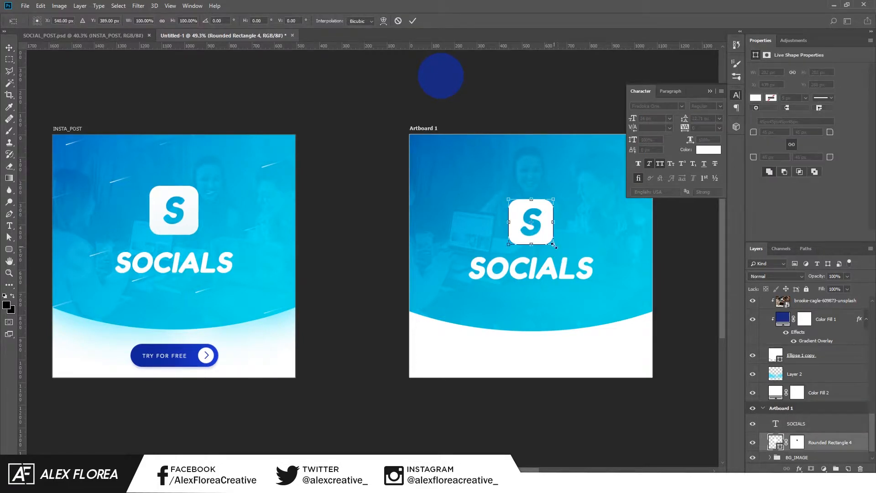
key(ctrl+t)
click(414, 20)
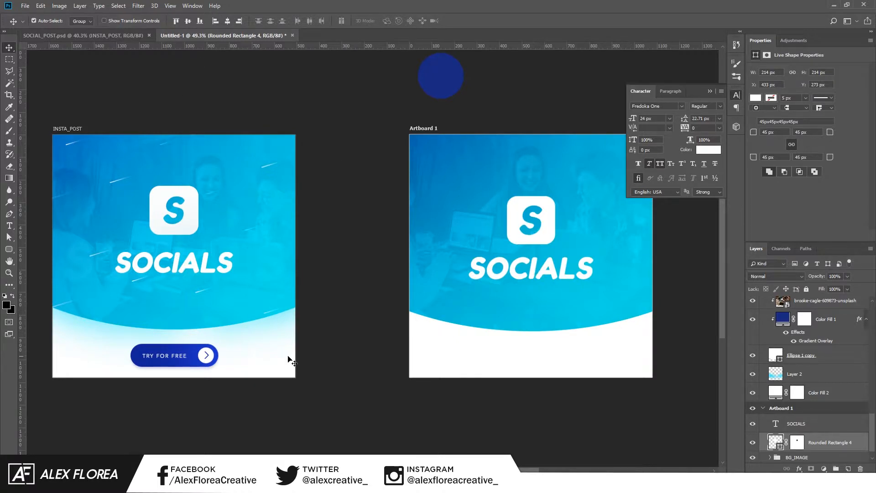
scroll(493, 359, up, 1)
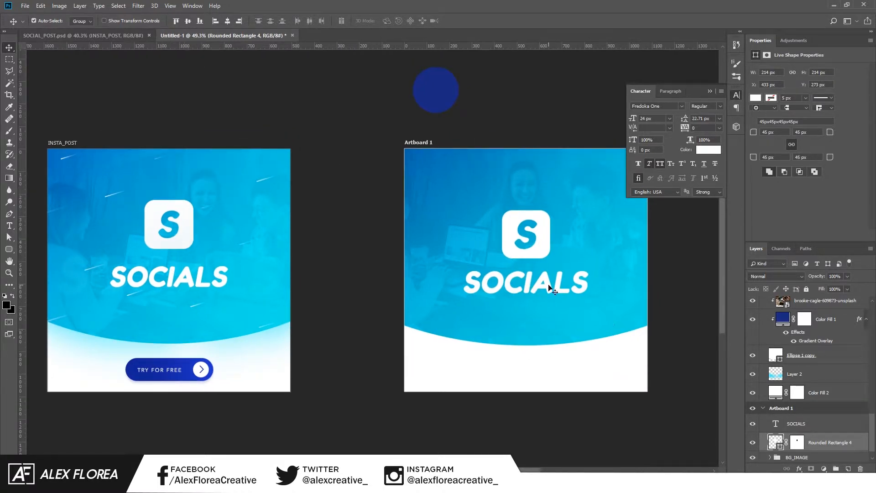
scroll(832, 378, up, 3)
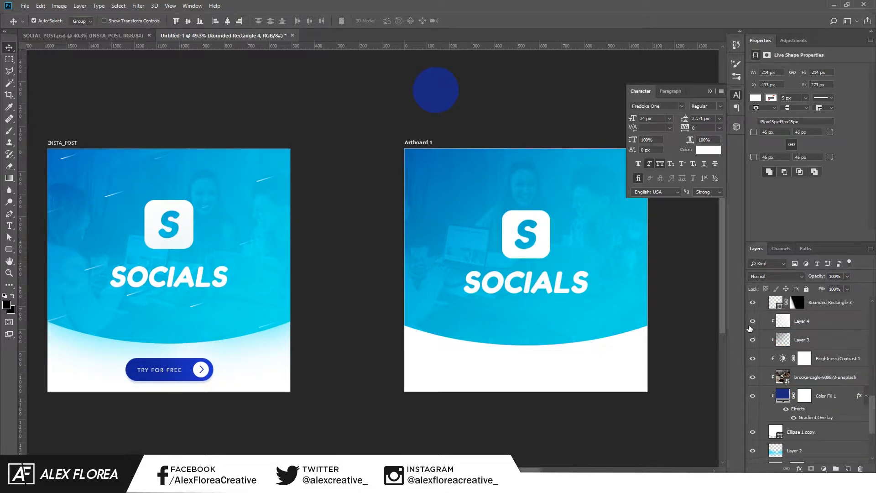
scroll(749, 329, up, 1)
click(345, 217)
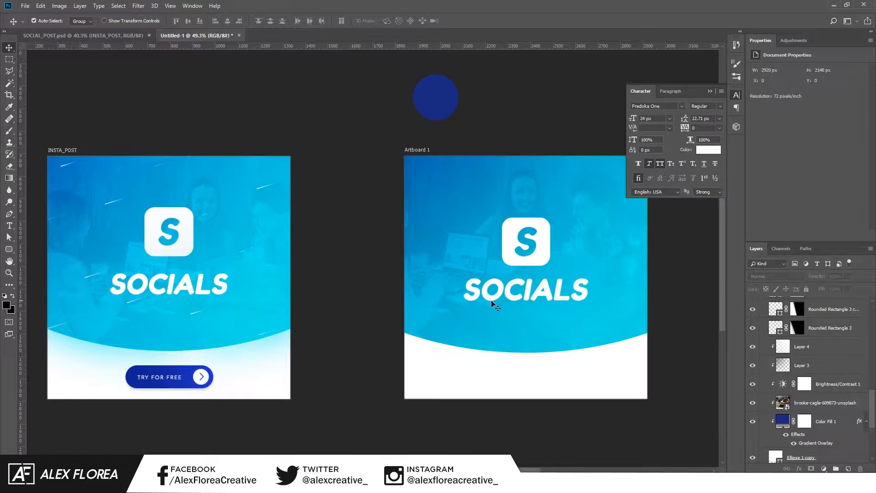
scroll(839, 375, down, 5)
Group the SOCIALS title and S icon layers and rename the group LOGO.
click(825, 438)
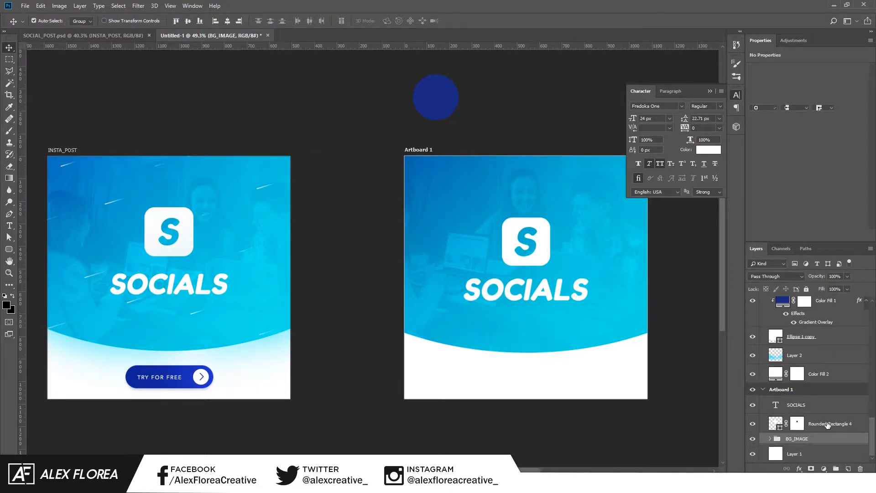
shift+click(824, 406)
key(ctrl+g)
click(754, 427)
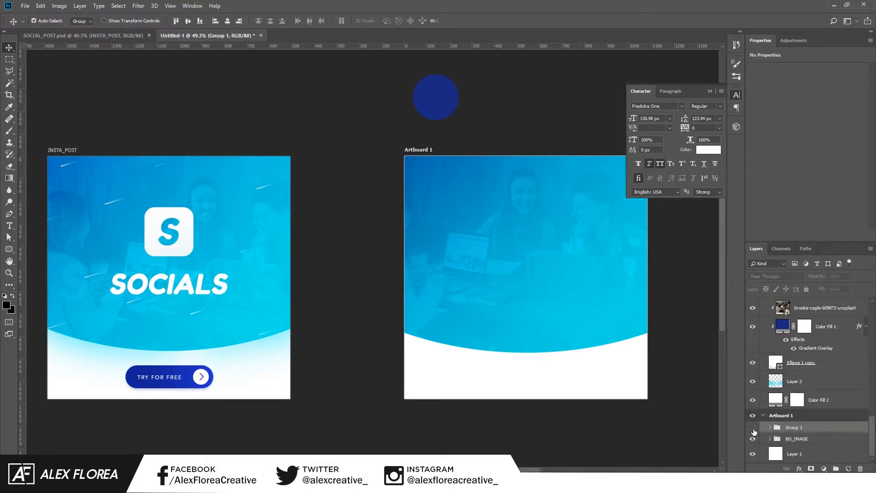
double_click(794, 427)
text(LOGO)
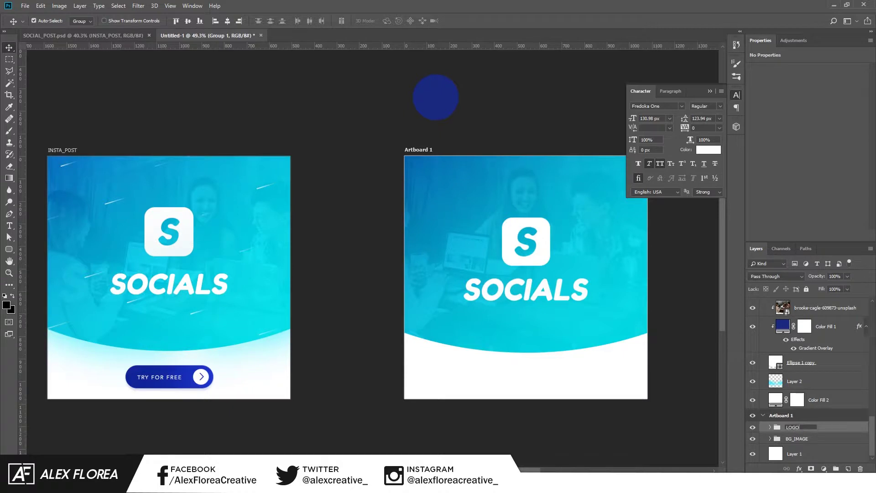
key(Return)
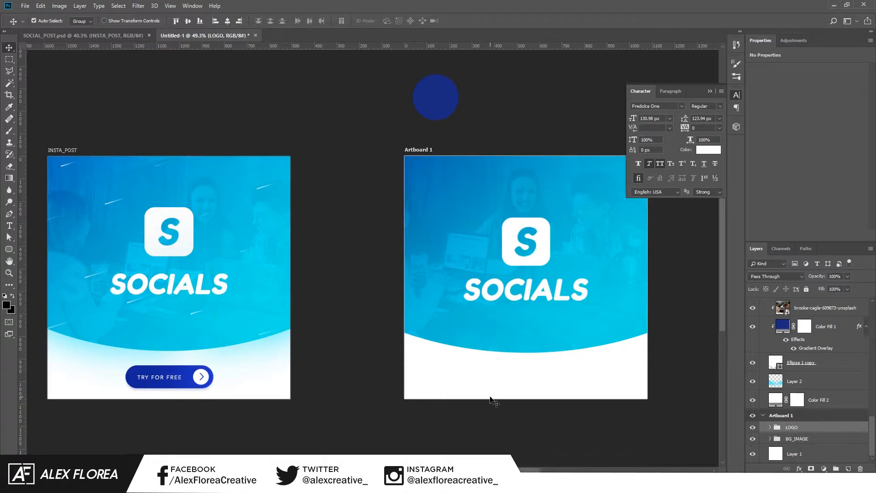
key(u)
Draw a tall thin rounded bar on the artboard and give it a white fill.
right_click(9, 251)
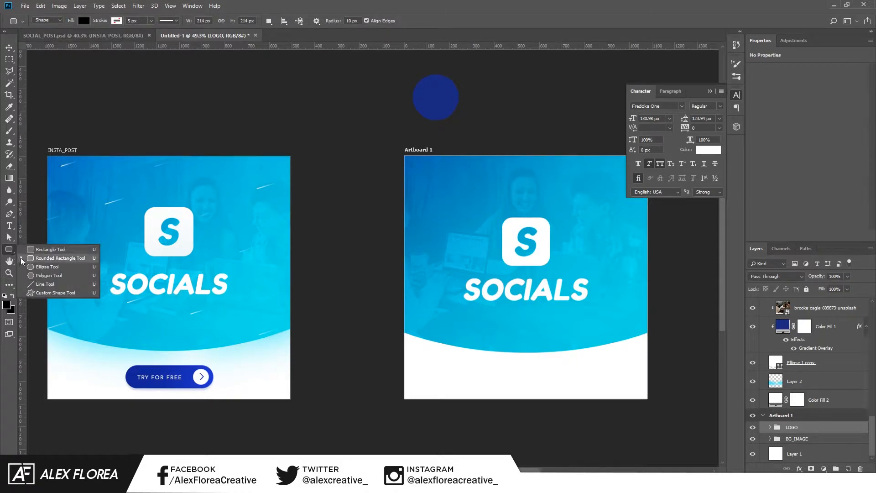
drag(418, 194, 419, 273)
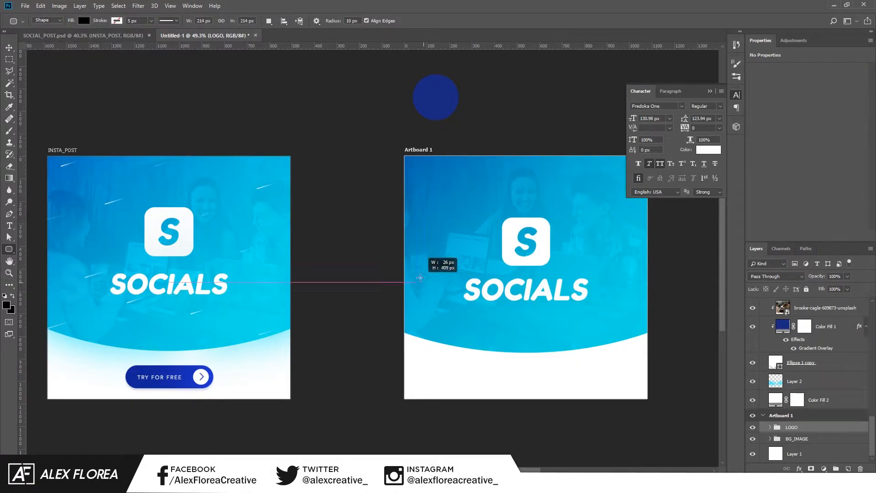
key(v)
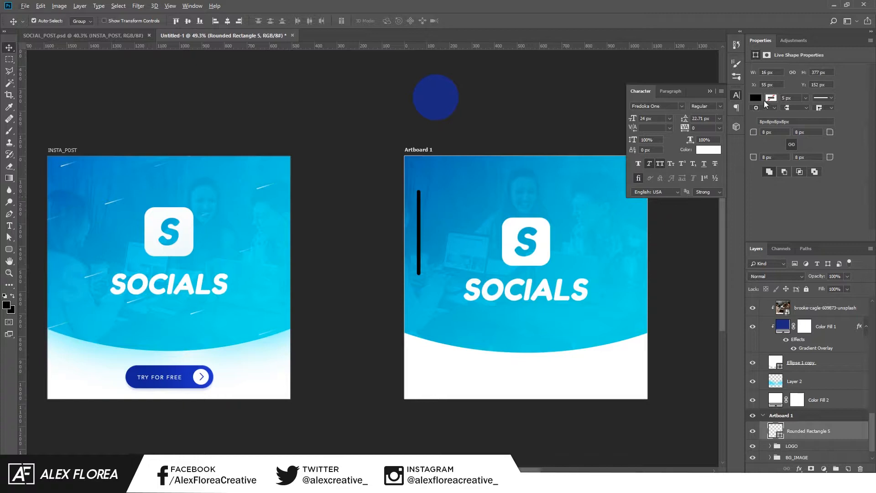
click(756, 98)
click(757, 144)
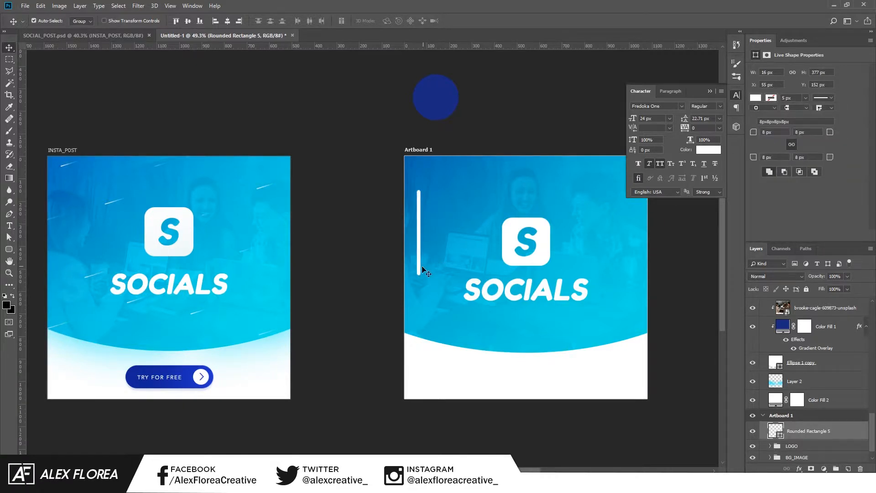
scroll(425, 270, up, 3)
Narrow, shorten and tilt the bar into a diagonal streak placed at the artboard's upper left.
key(ctrl+t)
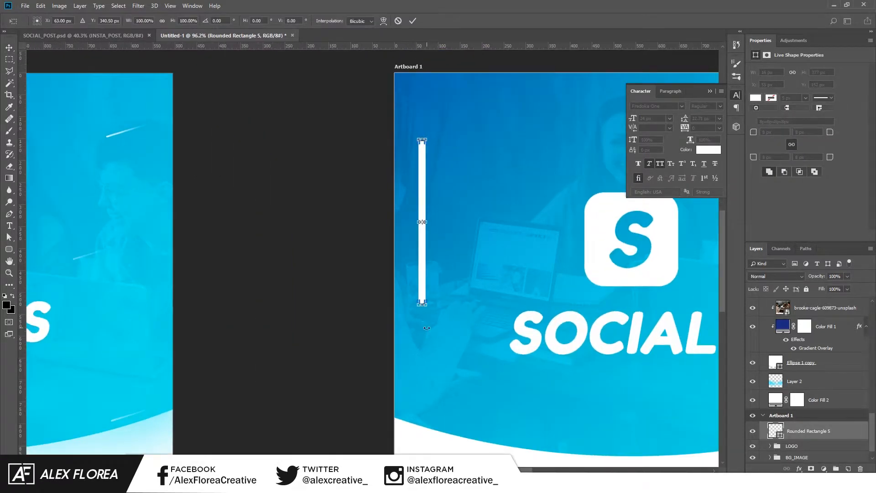
drag(425, 222, 421, 222)
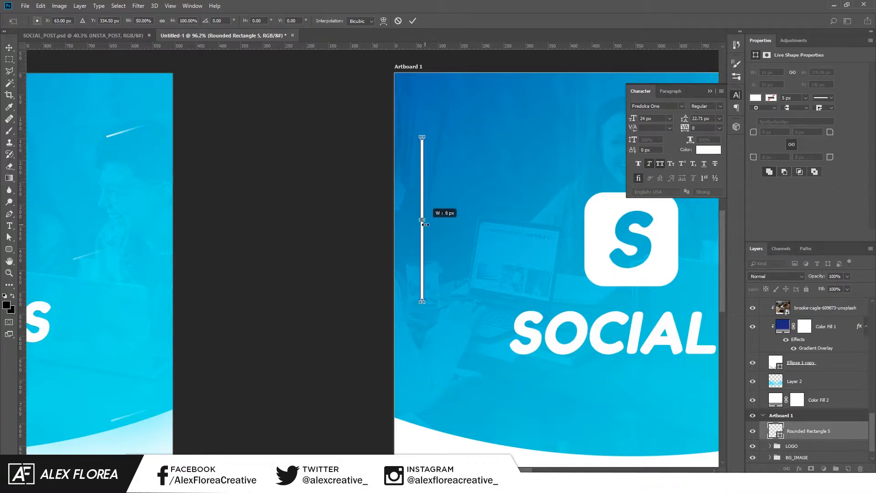
mouse_move(422, 303)
mouse_down()
mouse_move(421, 229)
mouse_move(485, 131)
mouse_move(384, 195)
mouse_up()
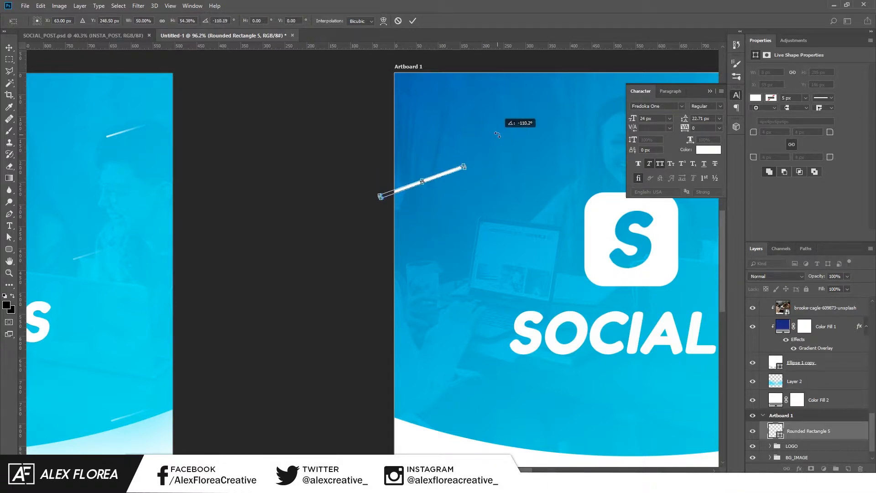
key(Return)
drag(430, 181, 492, 186)
scroll(493, 202, down, 3)
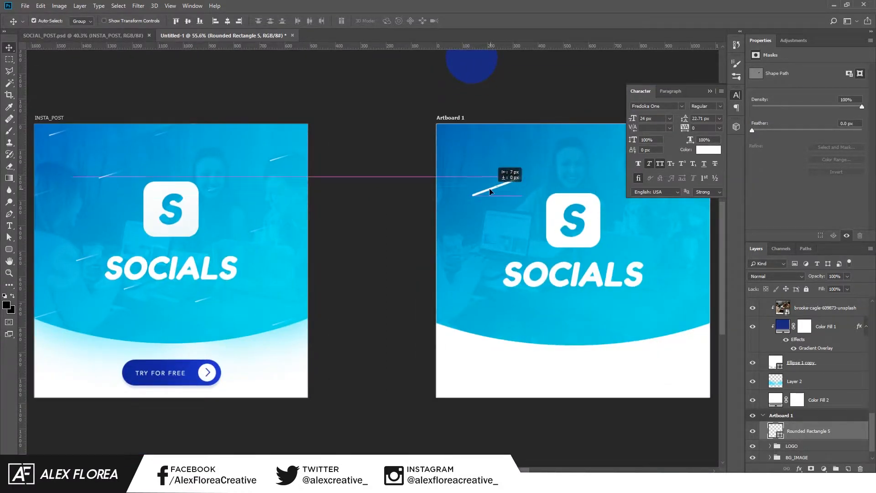
scroll(492, 192, down, 3)
scroll(549, 232, up, 2)
scroll(550, 233, up, 2)
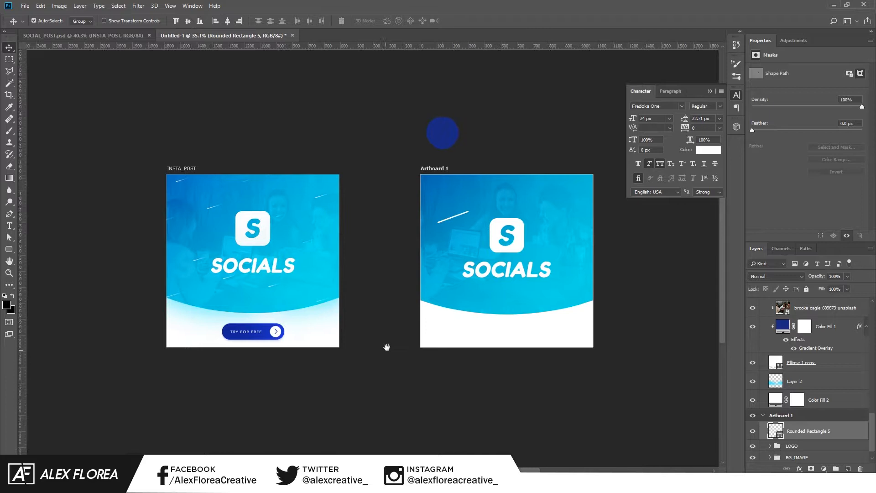
Add a layer mask to the streak and choose the Foreground to Transparent gradient.
click(812, 469)
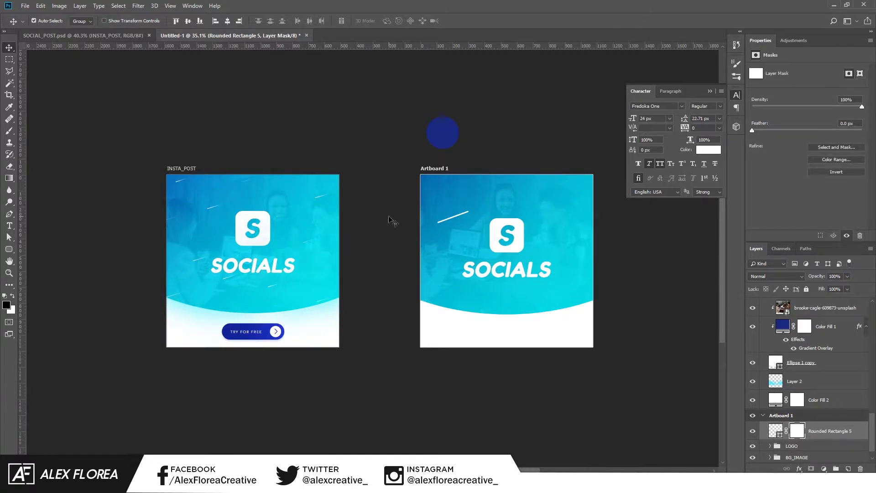
click(10, 178)
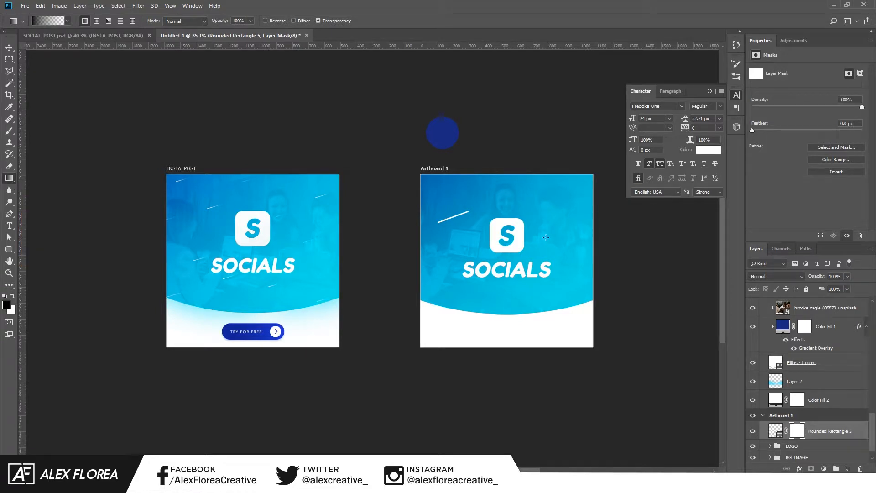
click(44, 22)
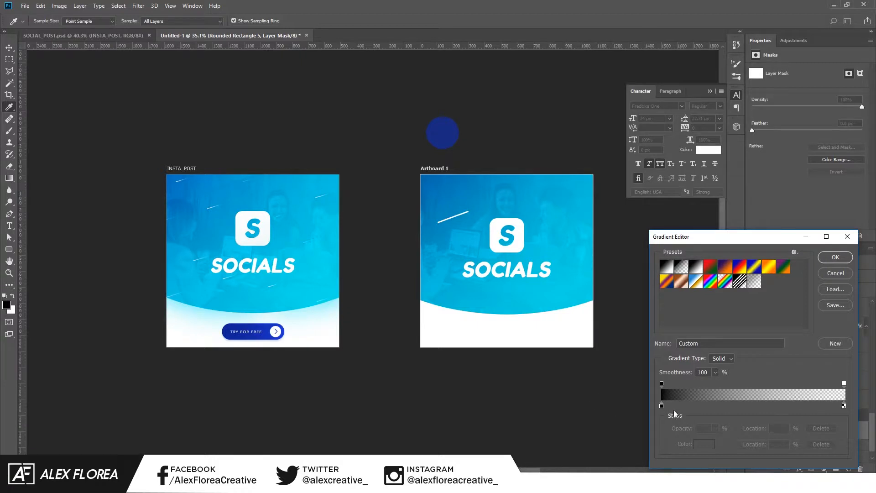
click(667, 266)
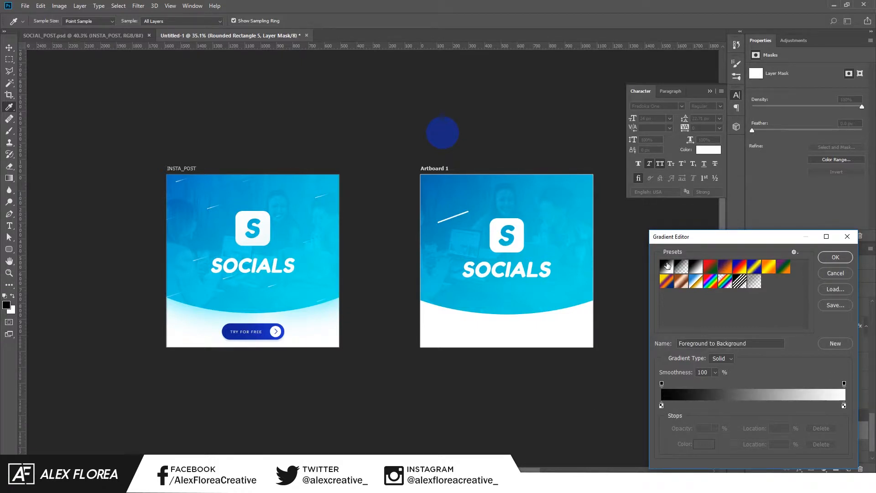
click(682, 271)
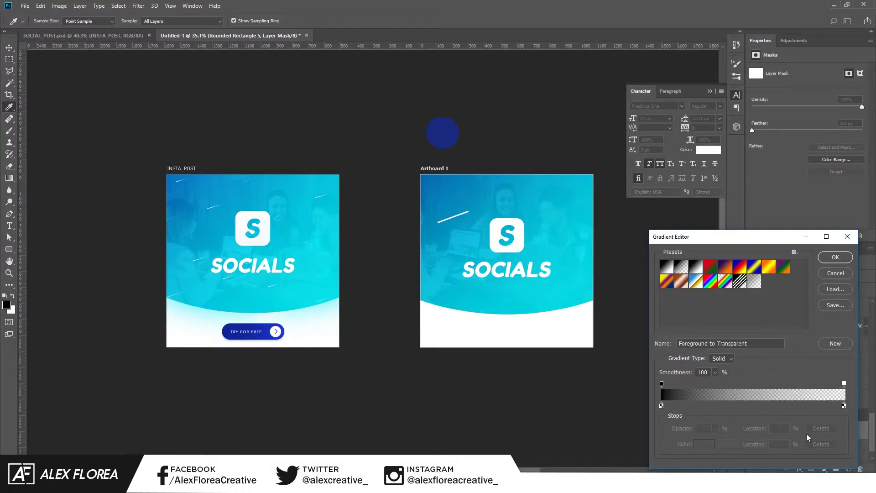
click(835, 258)
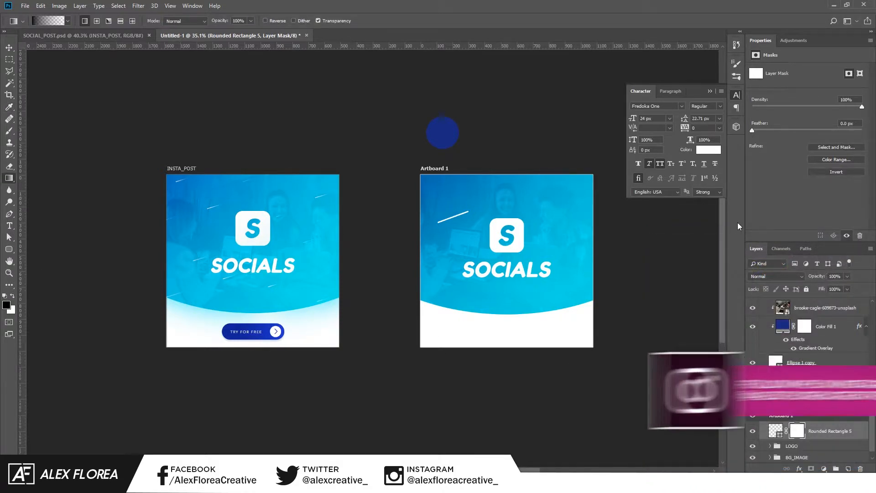
Paint gradients on the mask so the streak fades along its length, then target the shape again.
drag(484, 204, 395, 236)
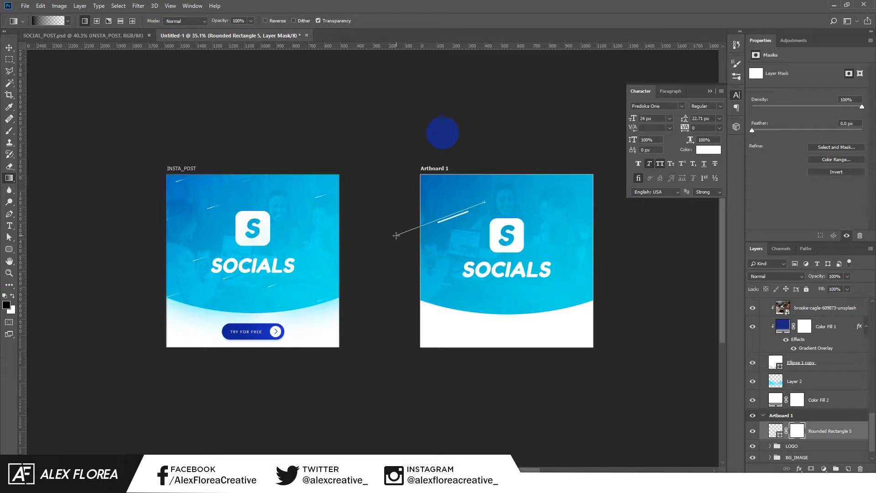
drag(395, 237, 396, 236)
drag(451, 220, 468, 208)
key(v)
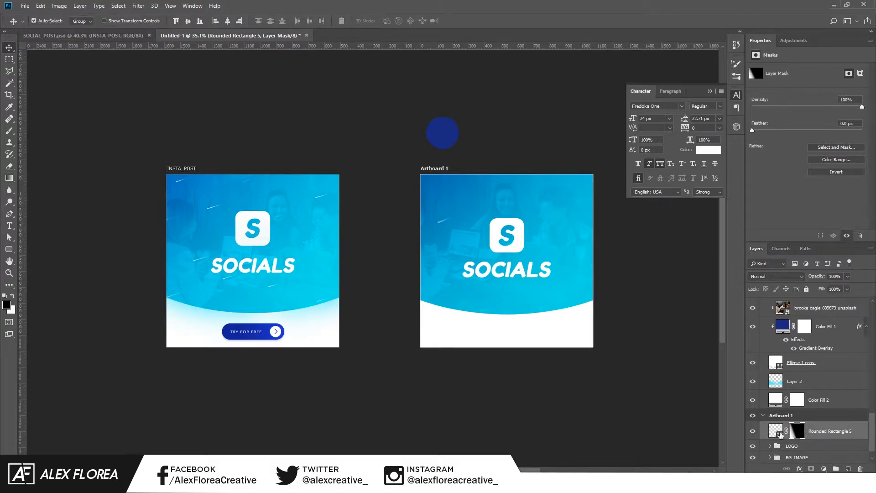
click(777, 431)
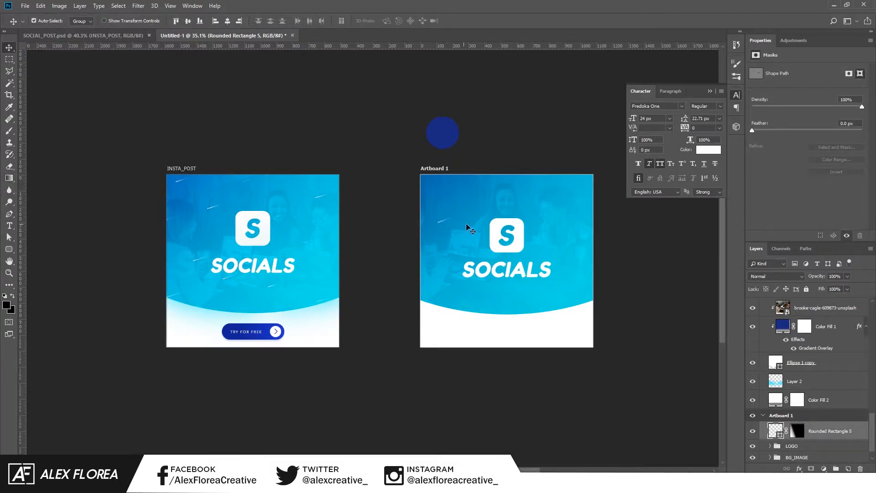
scroll(355, 190, up, 2)
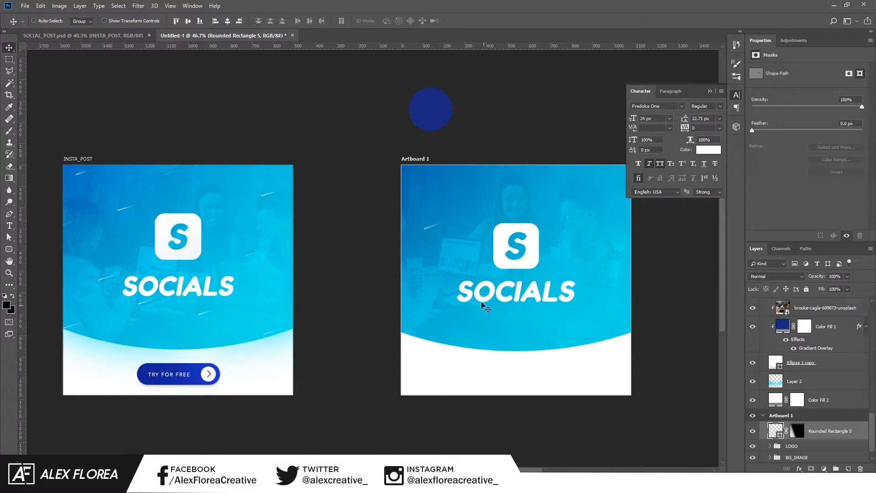
Duplicate the streak near the S logo and near the top edge, fading the new copy with a mask gradient.
alt+drag(472, 248, 510, 275)
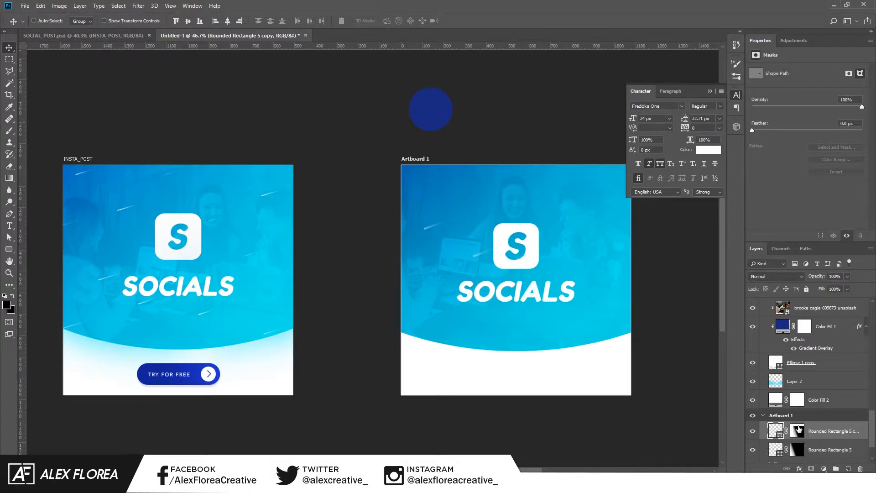
click(797, 429)
key(b)
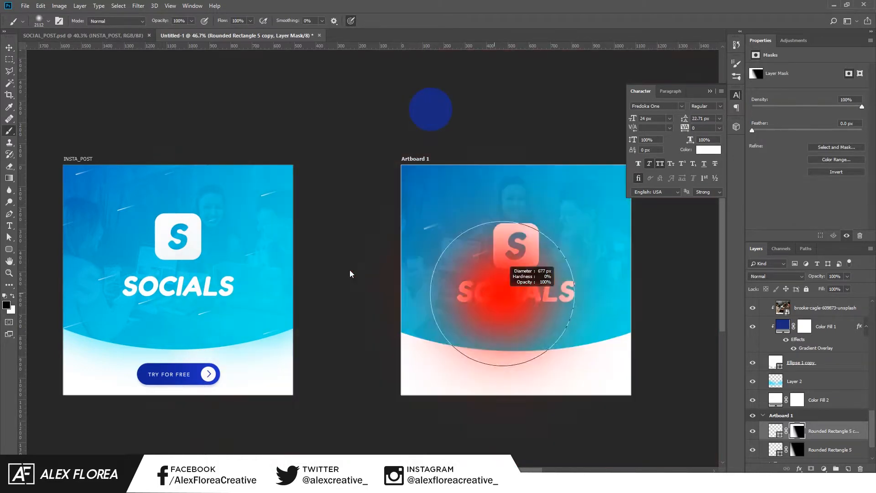
key(v)
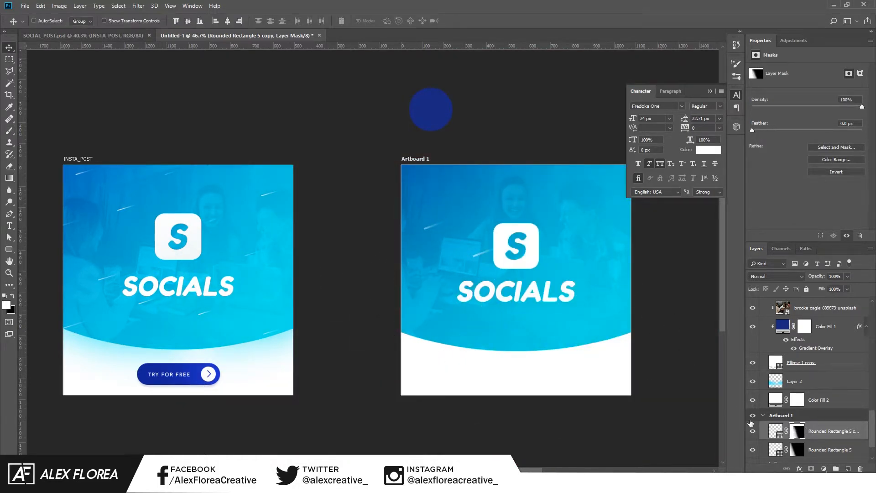
click(776, 430)
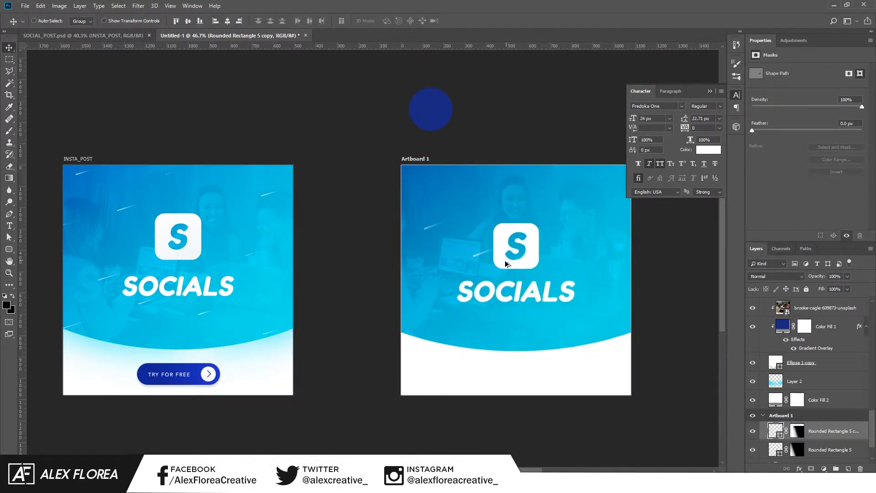
scroll(520, 264, up, 2)
scroll(520, 263, down, 1)
mouse_move(518, 270)
mouse_down()
mouse_move(525, 275)
mouse_move(492, 214)
mouse_up()
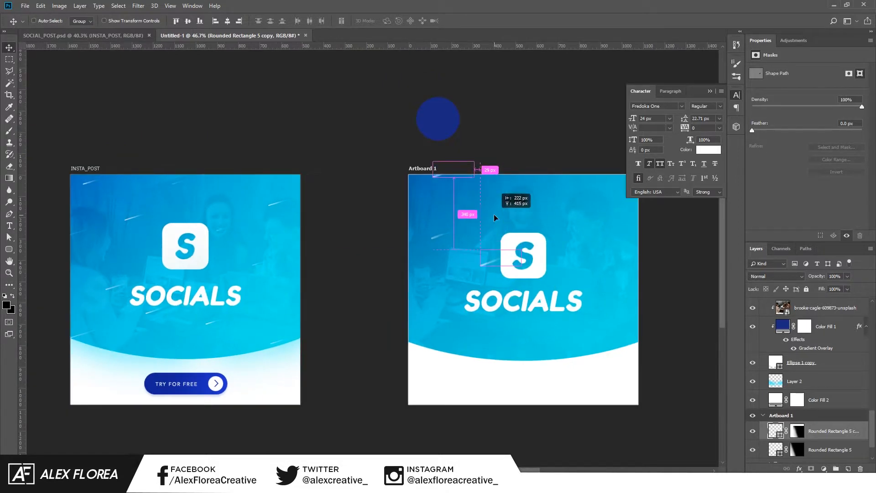
key(g)
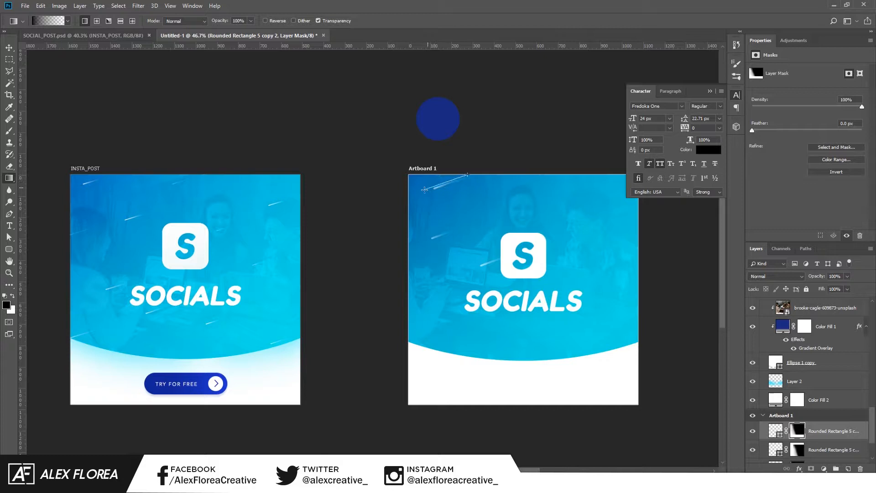
drag(439, 178, 426, 190)
key(v)
scroll(826, 449, down, 2)
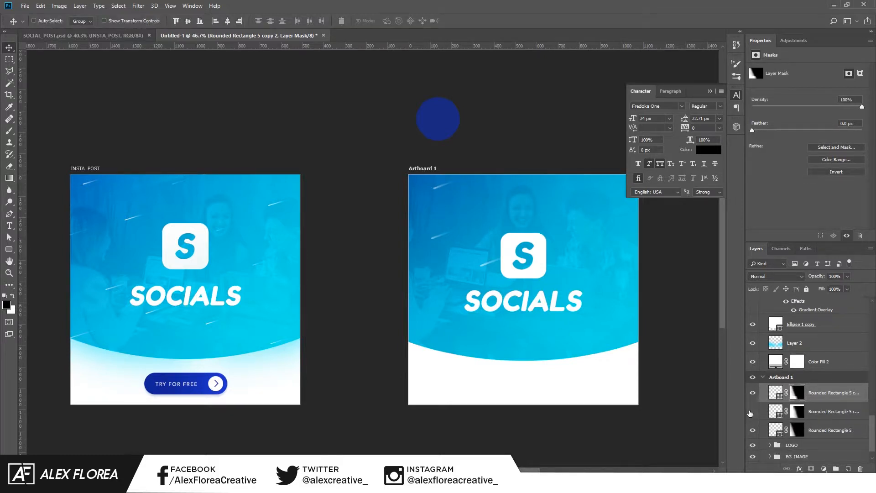
Fade the middle streak's mask, then drag another streak copy down onto Artboard 1 and touch up its mask.
click(797, 411)
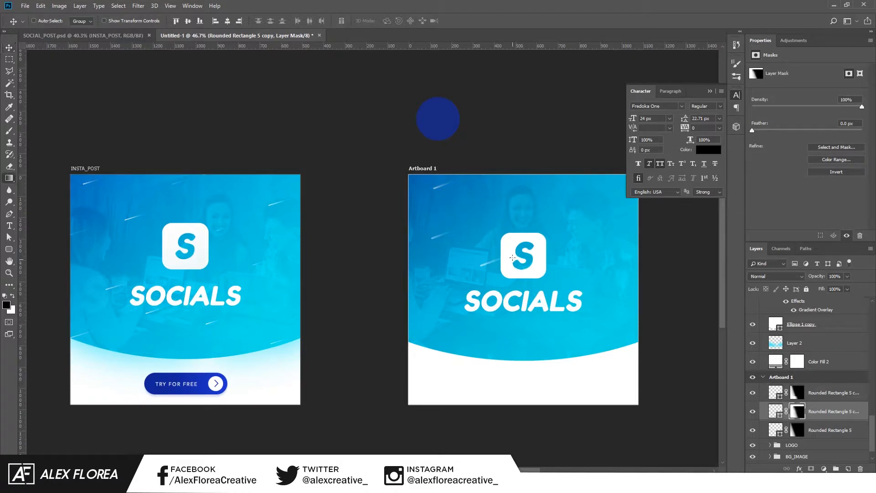
key(g)
drag(508, 252, 470, 267)
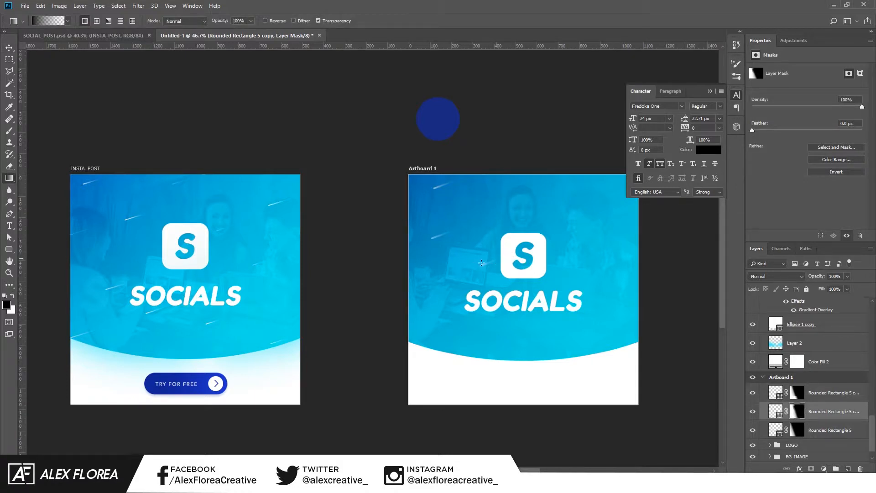
key(v)
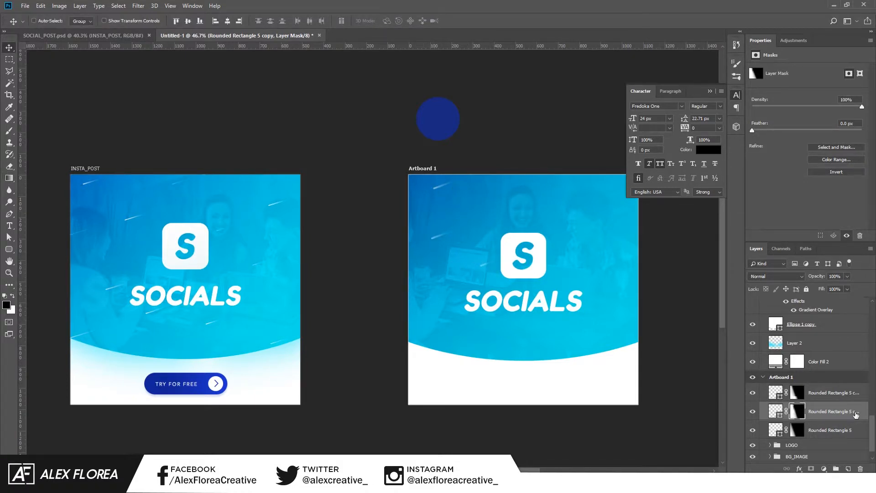
click(775, 393)
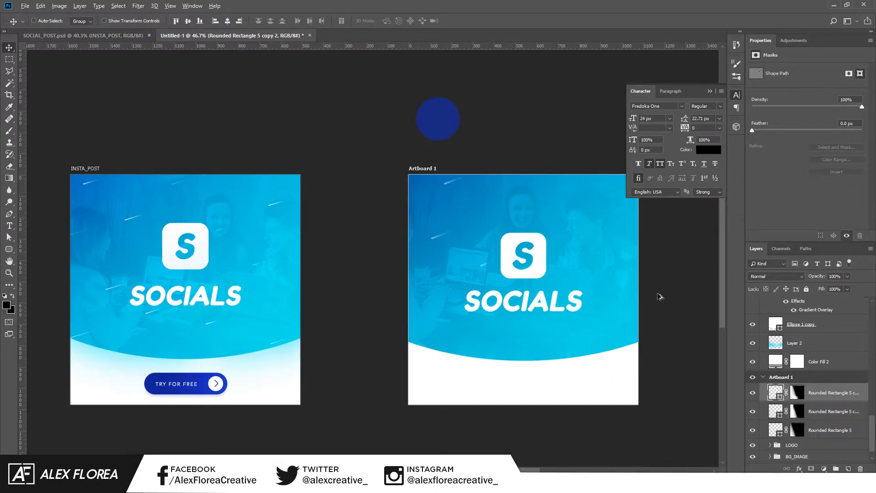
drag(543, 206, 513, 361)
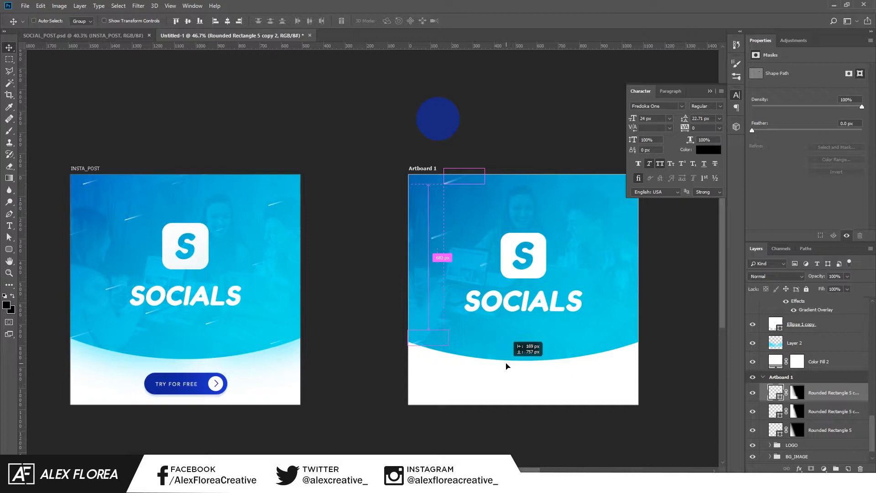
drag(507, 366, 506, 373)
click(796, 394)
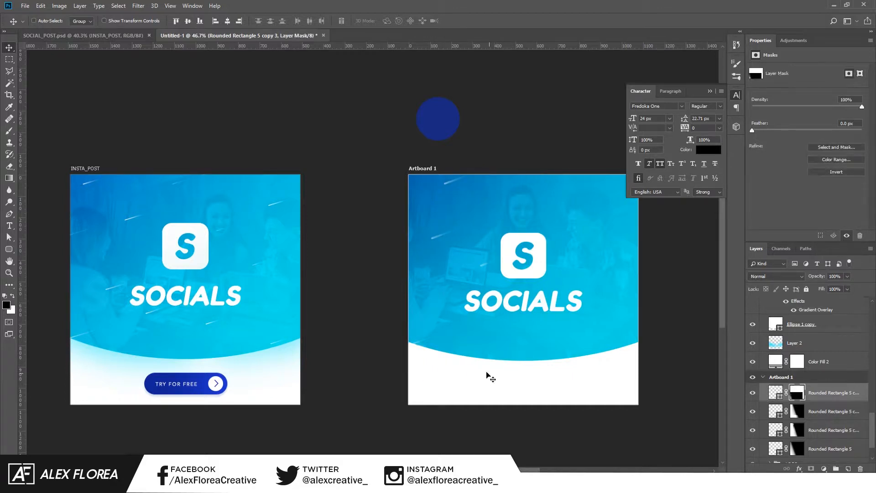
key(b)
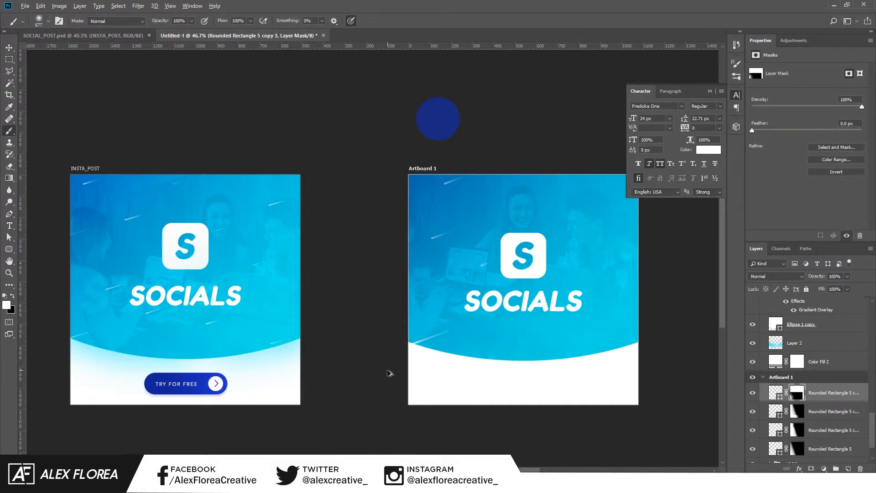
key(bracketleft)
key(bracketleft)
key(bracketleft)
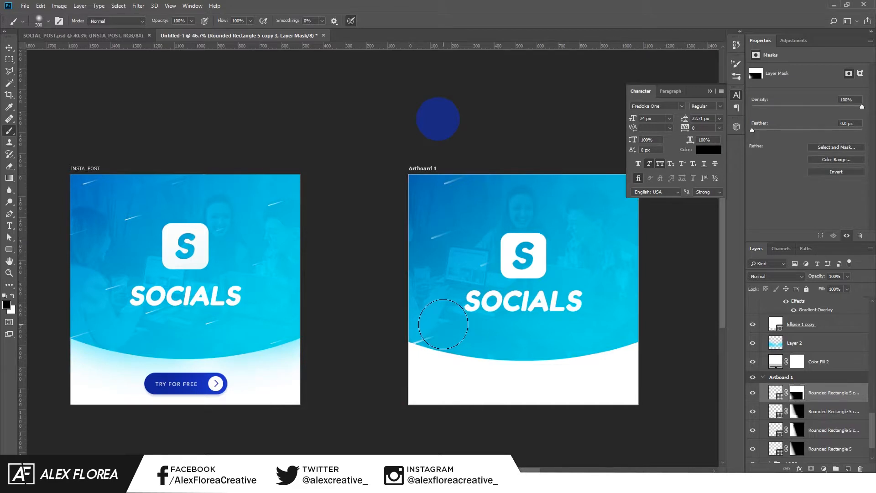
click(776, 392)
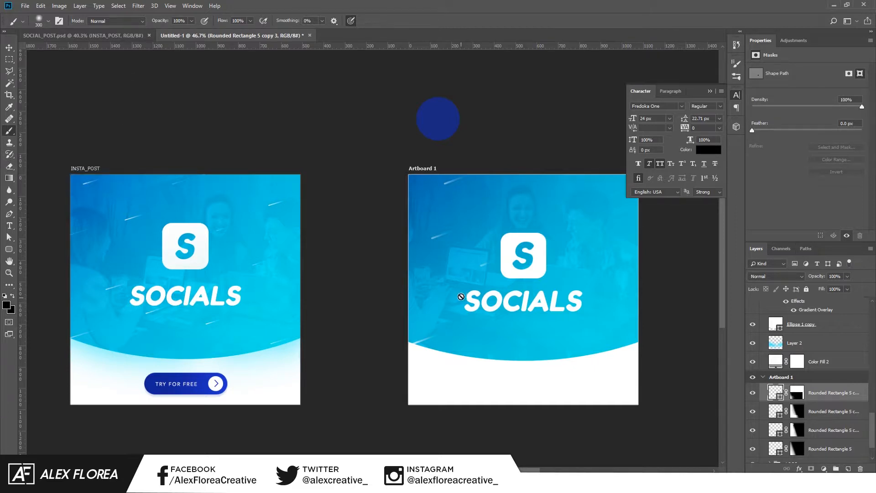
key(v)
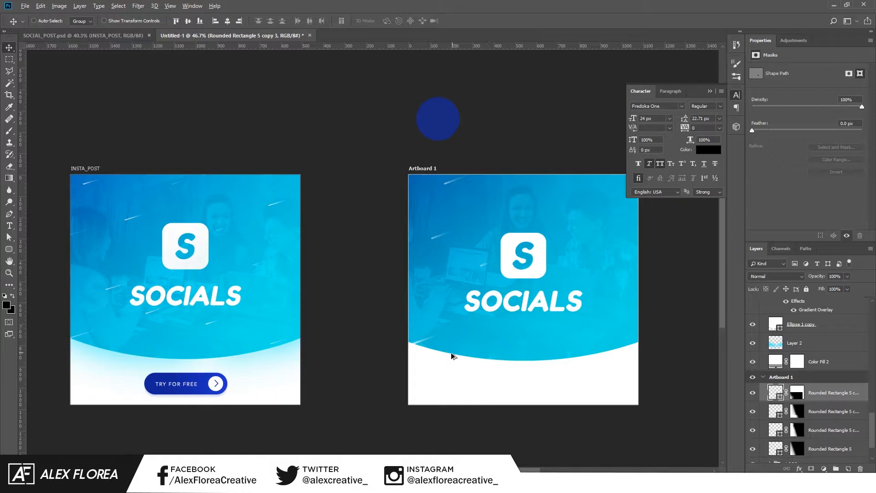
Duplicate streaks below and to the right of SOCIALS, shortening one to about 67 px and resizing the others.
drag(452, 356, 537, 323)
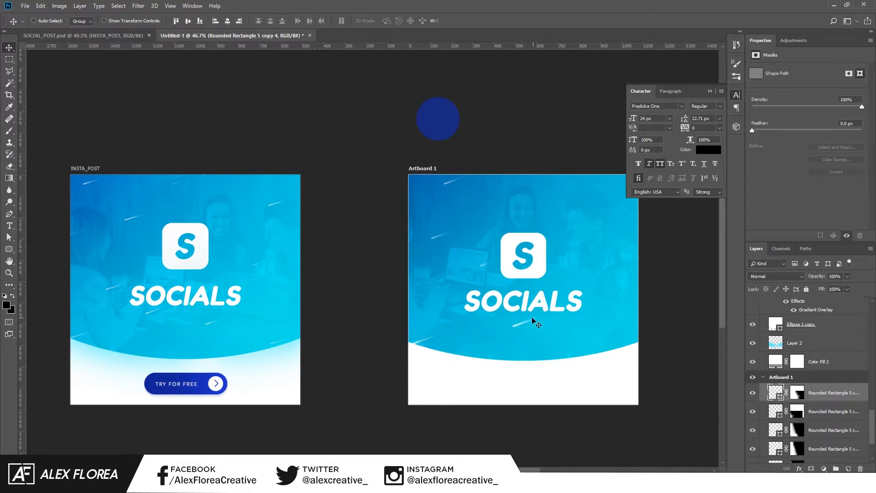
key(ctrl+t)
drag(535, 325, 534, 329)
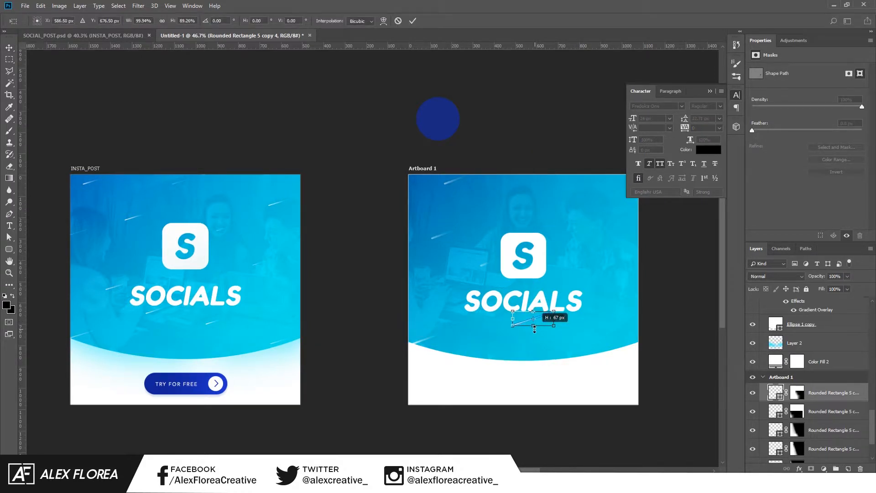
key(Return)
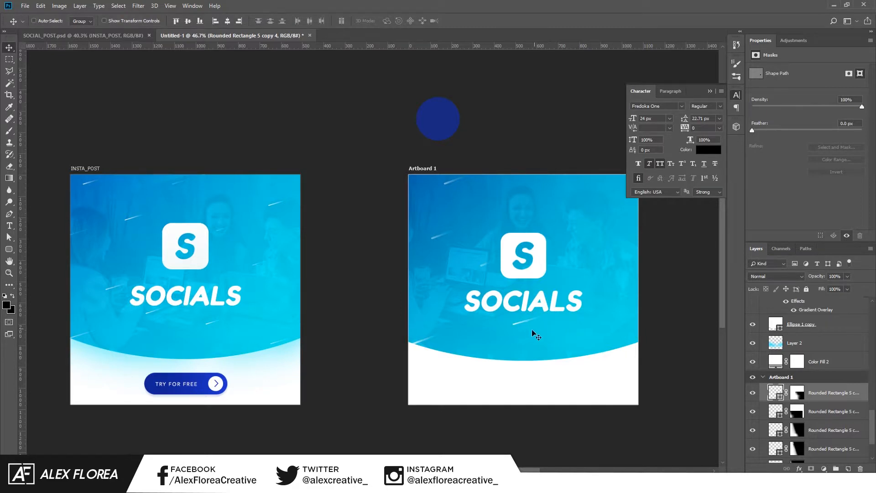
mouse_move(559, 346)
mouse_down()
mouse_move(609, 321)
mouse_move(616, 339)
mouse_move(674, 347)
mouse_move(598, 261)
mouse_move(604, 256)
mouse_up()
key(ctrl+t)
key(Return)
key(ctrl+t)
click(410, 19)
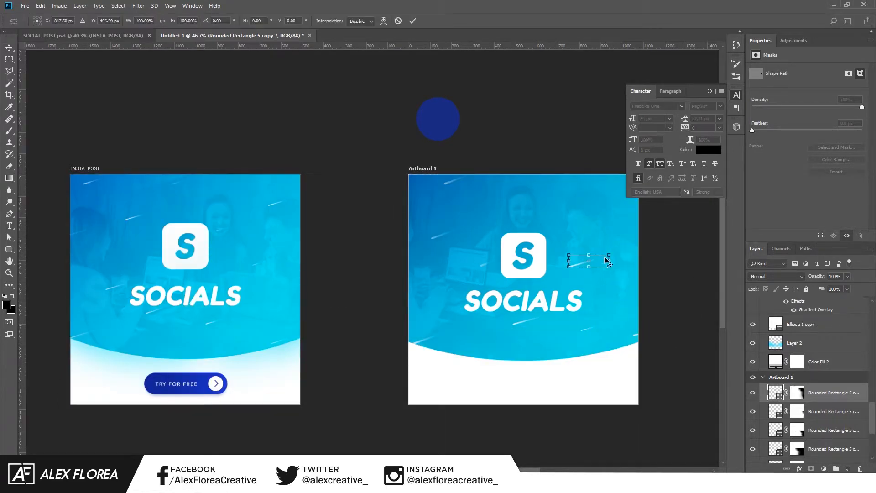
Resize and reposition a small streak, enlarge the top one, and duplicate another into the upper right.
key(ctrl+t)
click(412, 21)
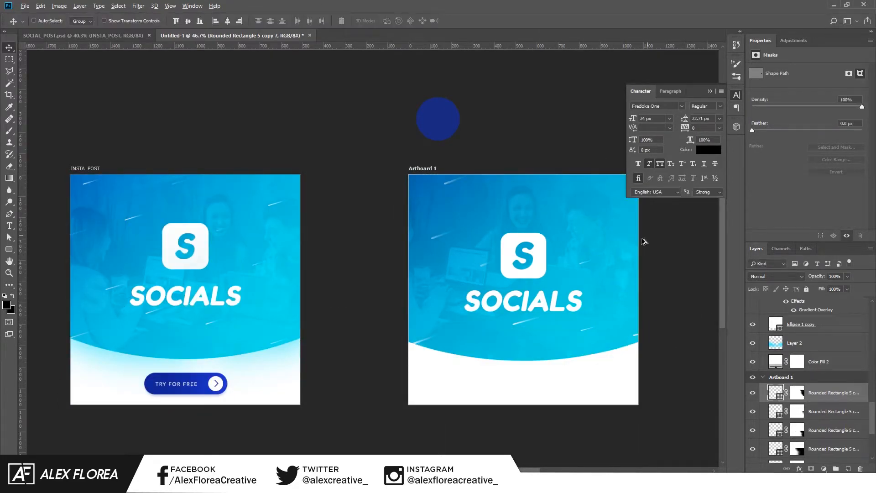
drag(589, 261, 566, 246)
scroll(566, 245, up, 1)
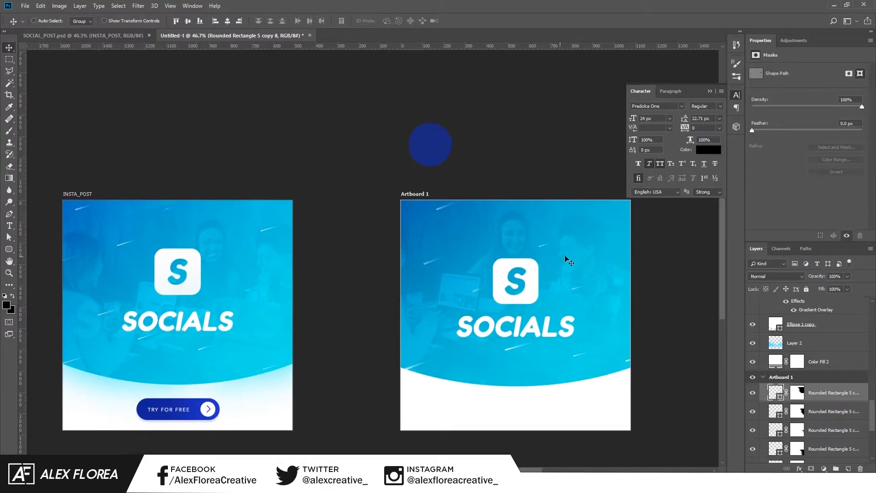
key(ctrl+t)
drag(511, 217, 521, 214)
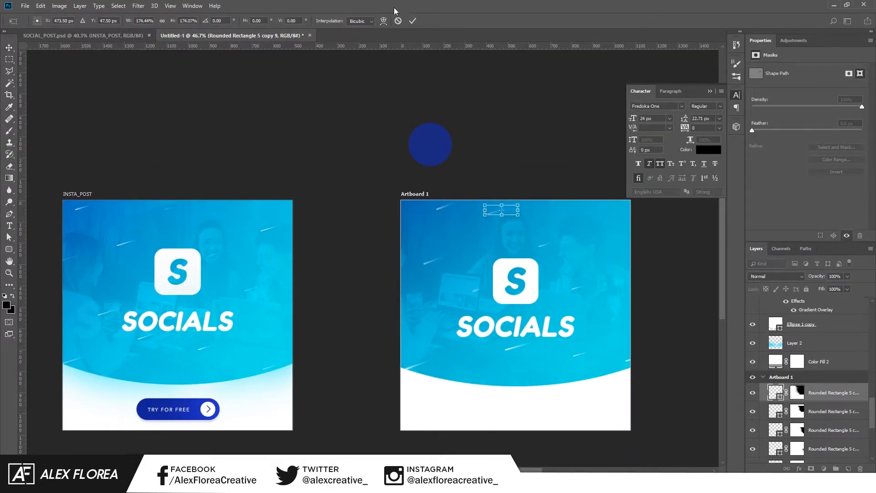
click(412, 20)
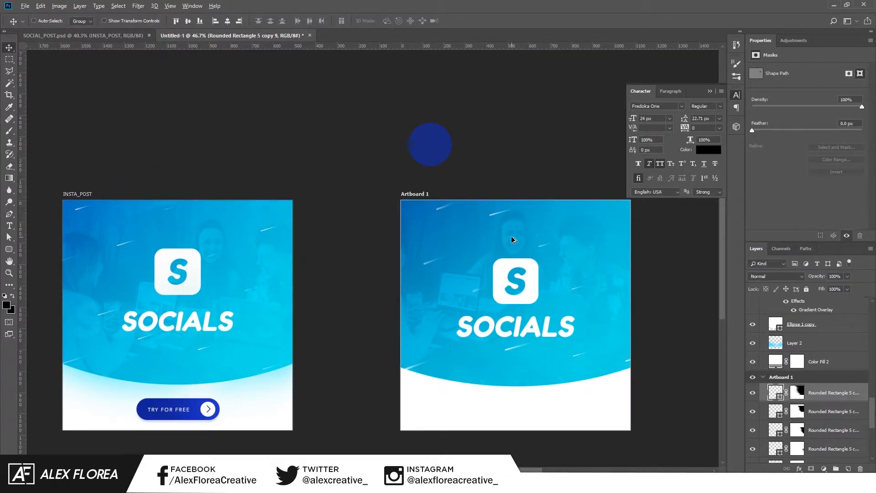
drag(526, 239, 589, 222)
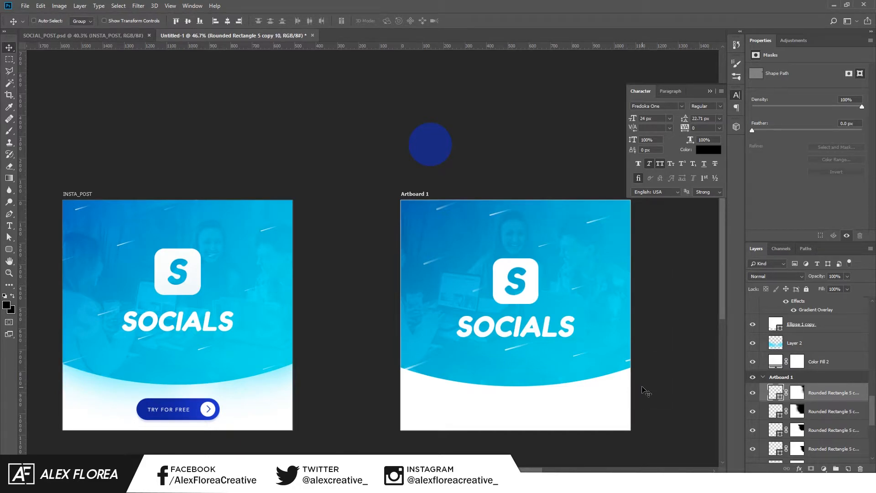
Duplicate the SOCIALS title inside the LOGO group and move the copy beneath the original.
click(528, 333)
scroll(810, 394, down, 1)
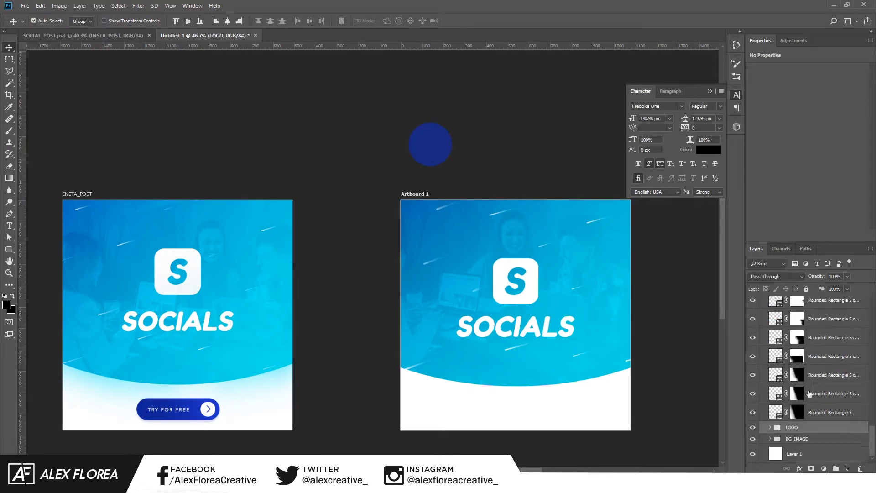
click(770, 427)
click(819, 405)
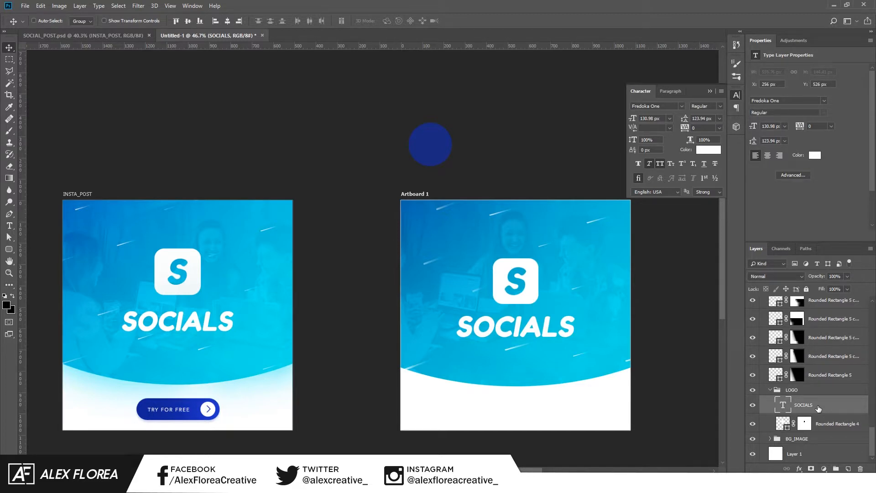
key(ctrl+j)
drag(818, 407, 819, 431)
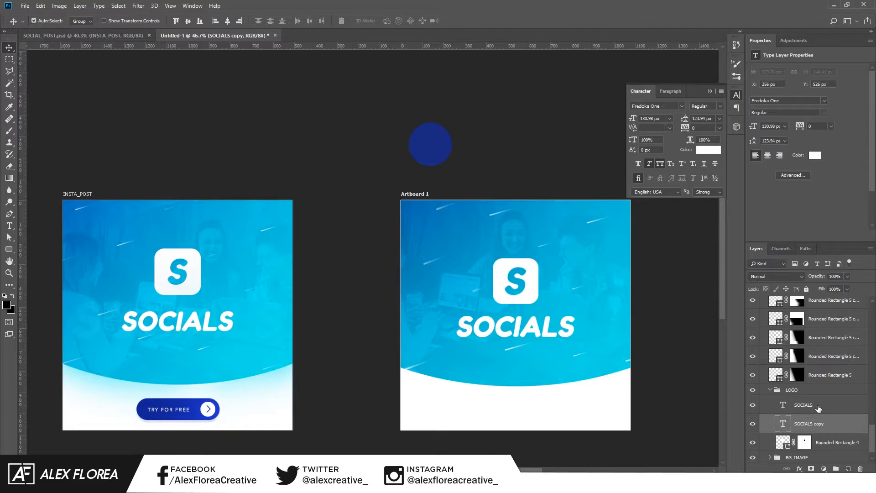
Enlarge the title copy across the artboard as an oversized watermark, then select the white background Layer 1.
key(ctrl+t)
drag(572, 312, 623, 294)
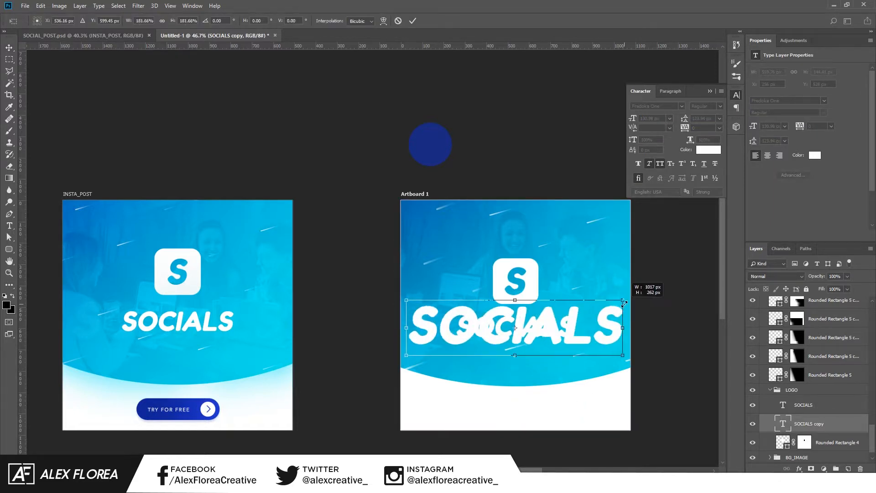
key(Return)
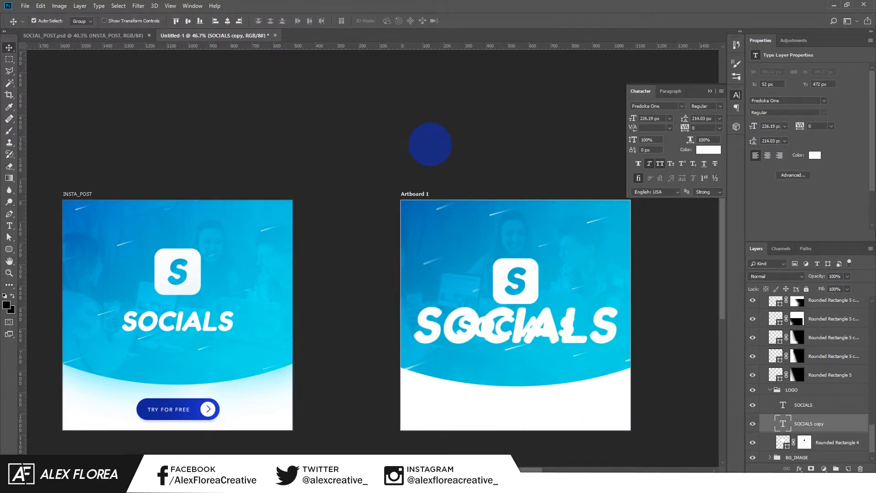
text(2)
text(1)
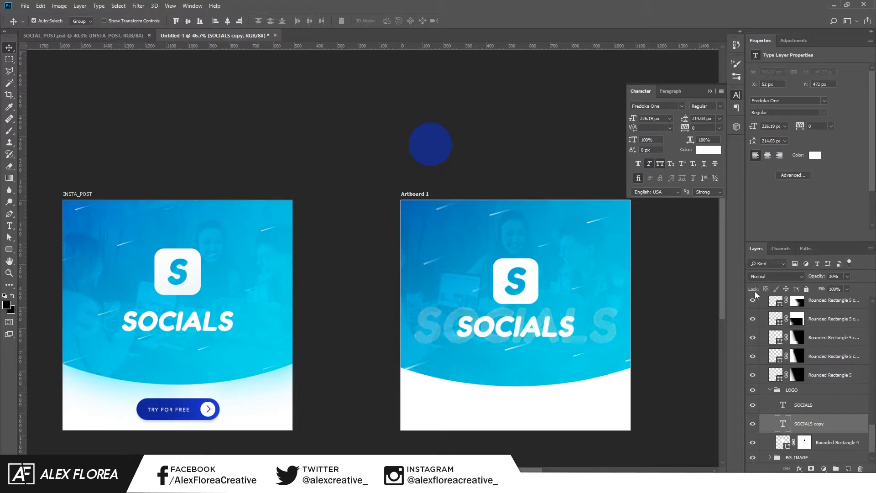
text(05)
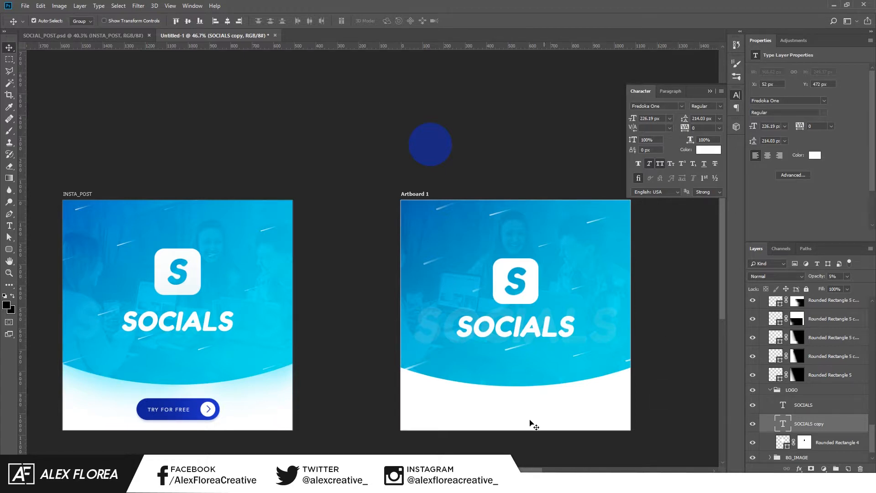
click(602, 407)
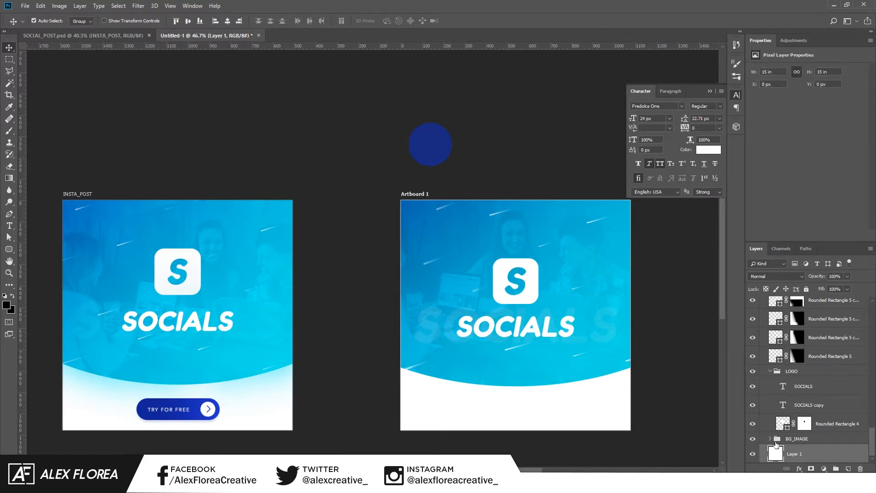
Add a new empty layer above Layer 1 and set a 300 px brush with the cyan blue colour.
click(752, 439)
click(769, 371)
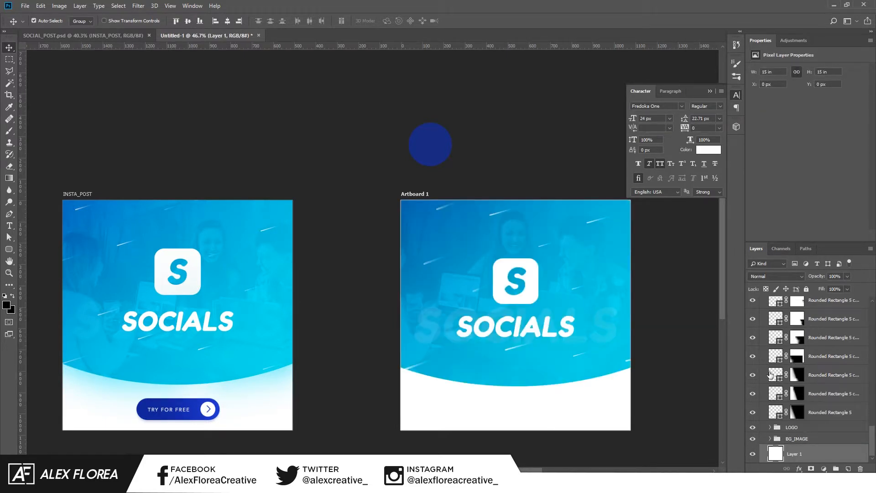
key(ctrl+shift+n)
key(b)
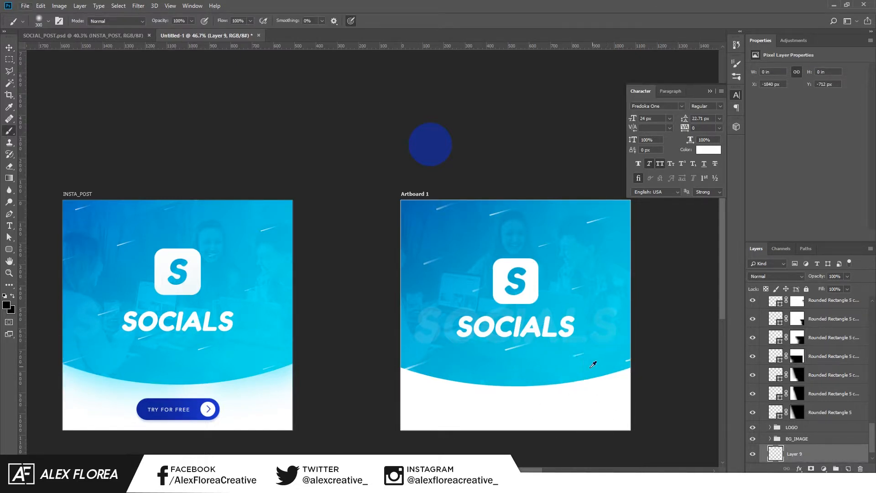
alt+click(621, 365)
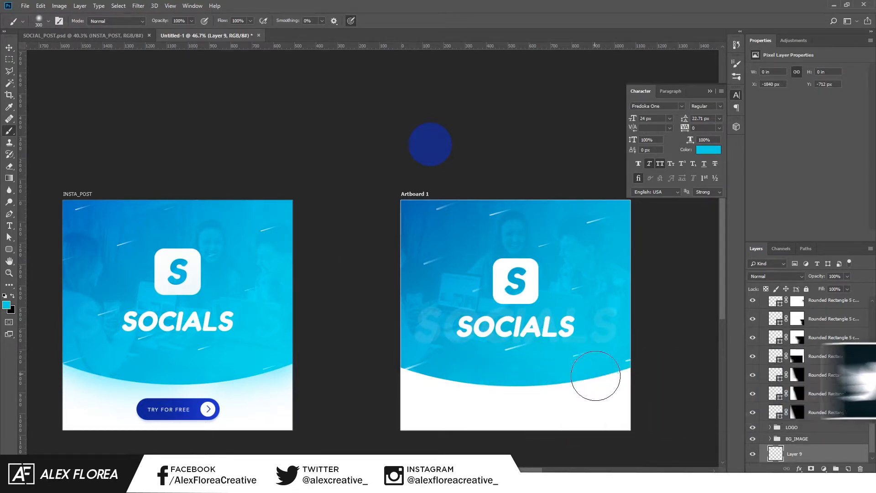
drag(590, 383, 591, 342)
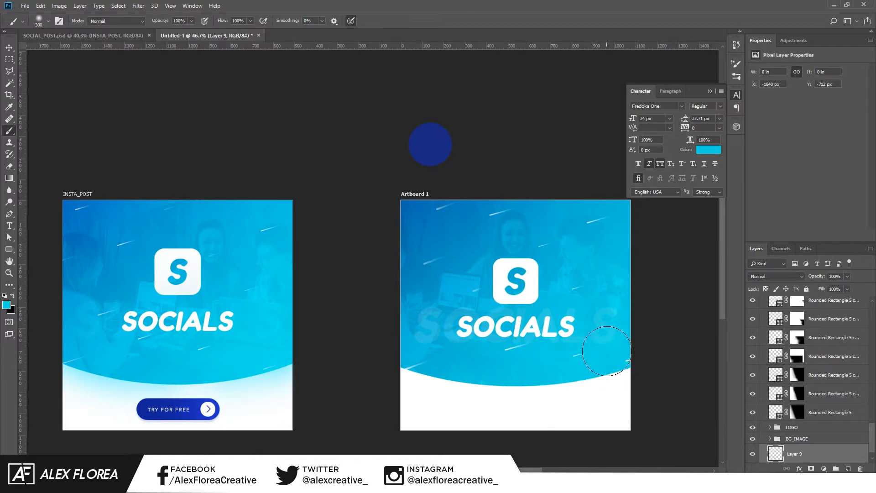
Paint a soft cyan glow along the curve's edge and shift it into place just below the curve.
mouse_move(629, 355)
mouse_down()
mouse_move(537, 366)
mouse_move(392, 342)
mouse_up()
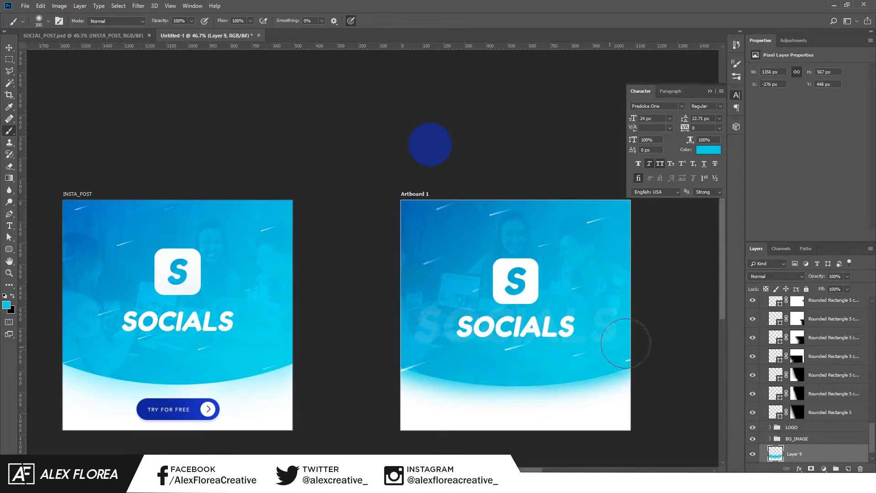
key(ctrl+t)
drag(530, 375, 533, 368)
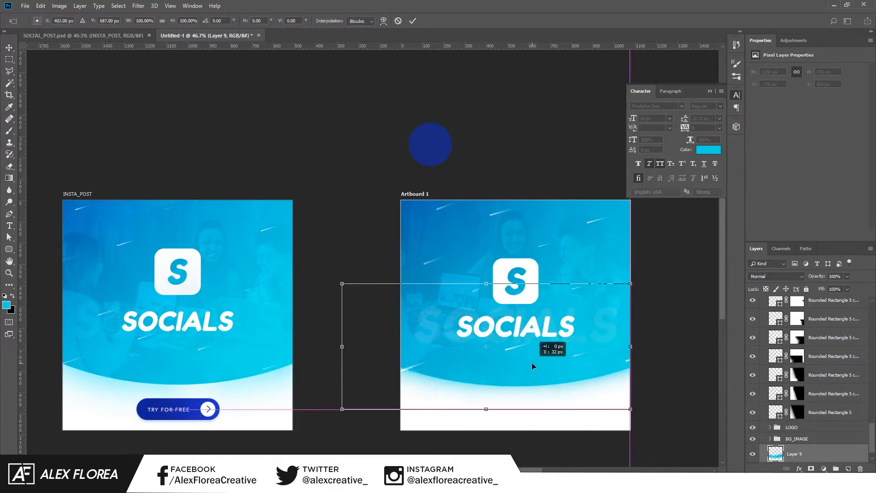
key(Return)
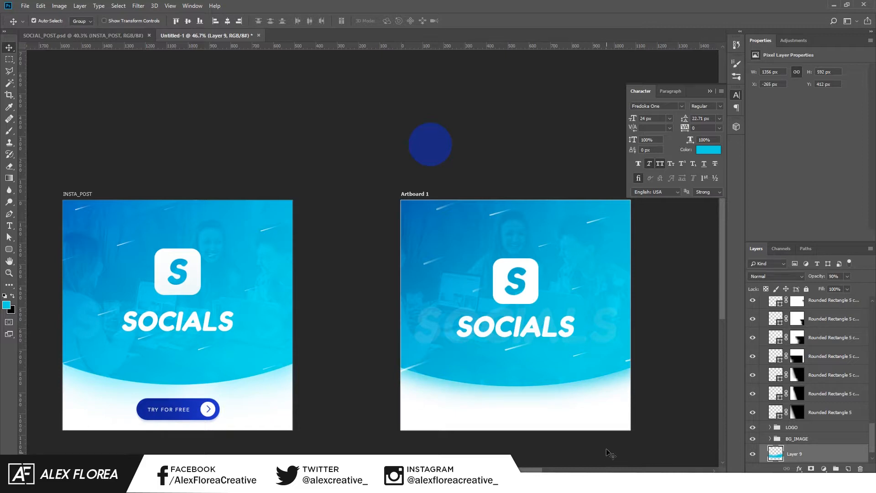
scroll(495, 263, down, 2)
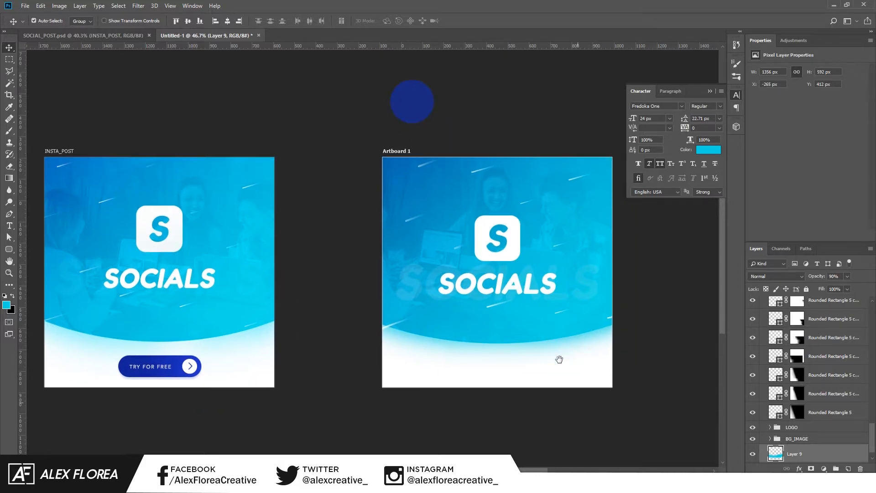
scroll(814, 379, up, 3)
Group all the Rounded Rectangle streak layers and rename the group TEXTURE.
click(819, 315)
scroll(819, 314, down, 1)
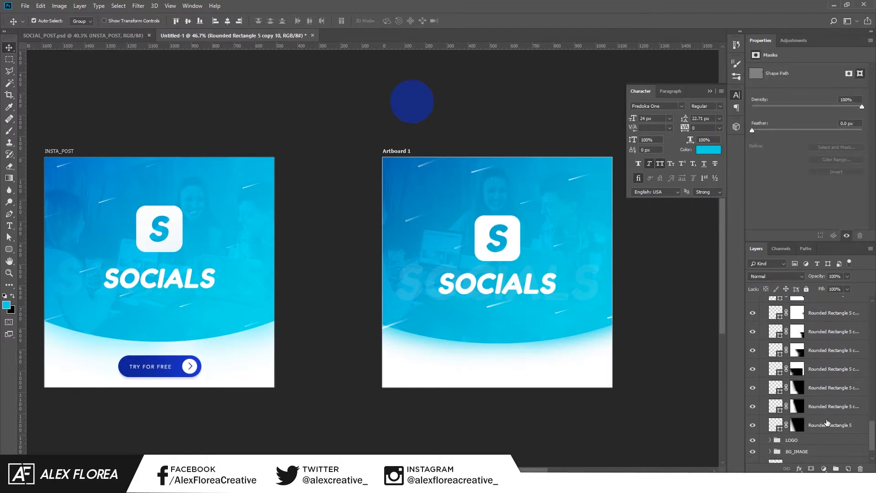
shift+click(829, 427)
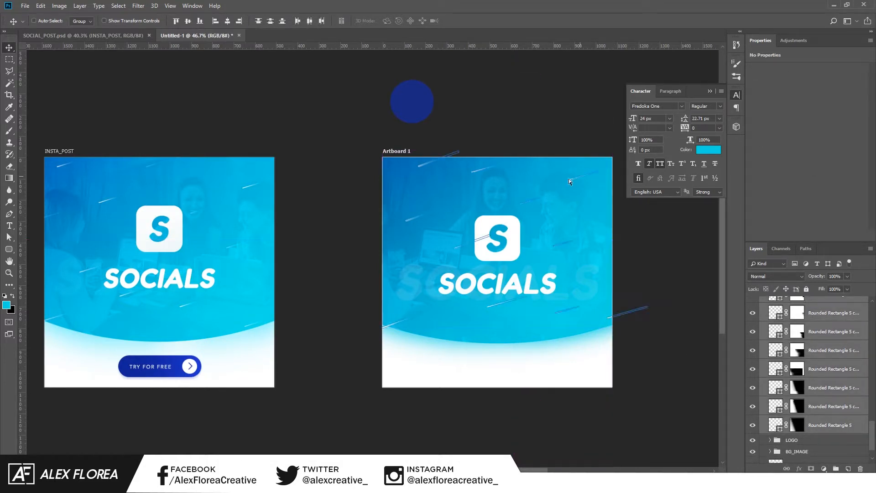
key(ctrl+g)
scroll(843, 330, up, 1)
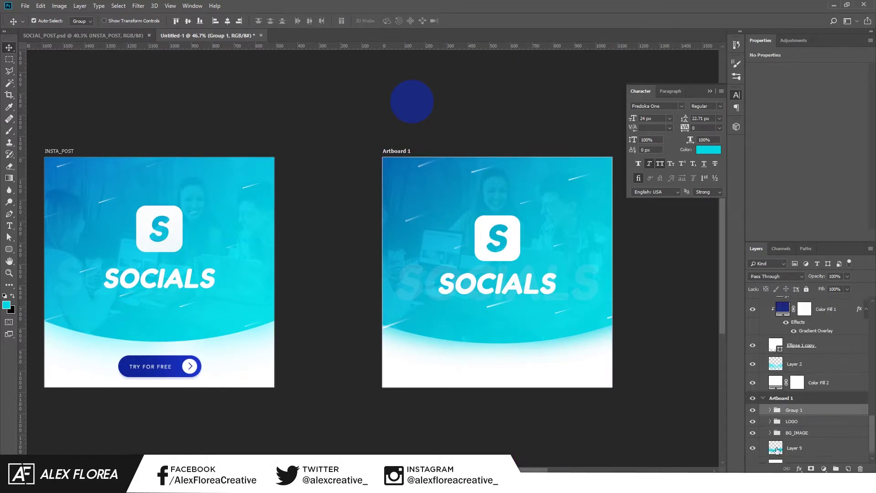
double_click(792, 411)
text(TEXTURE)
key(Return)
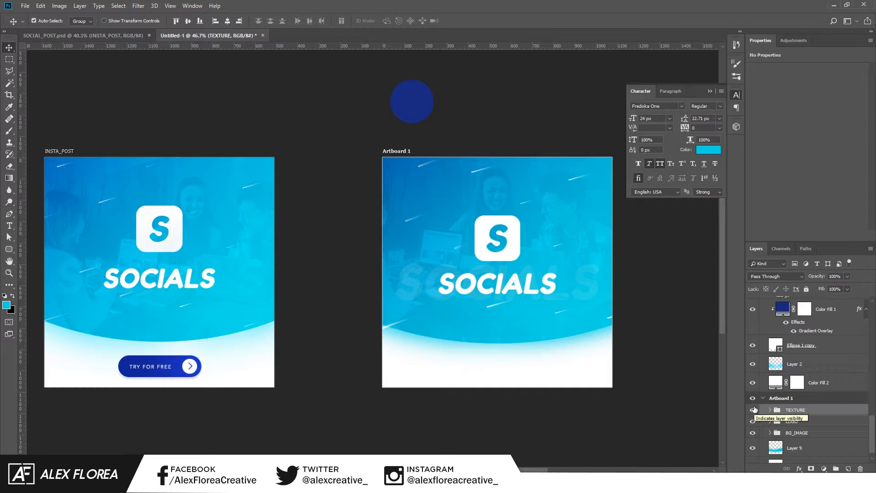
Draw a rounded rectangle near the artboard bottom as the button base with the Rounded Rectangle Tool.
click(10, 250)
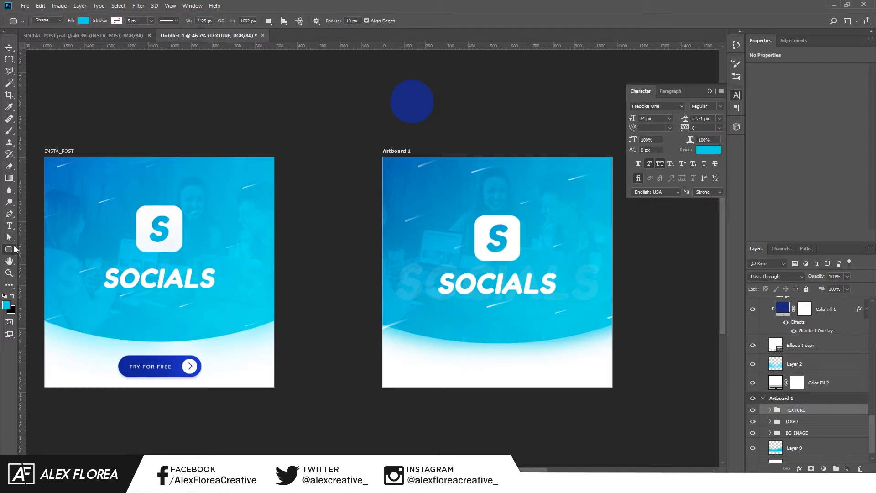
right_click(10, 249)
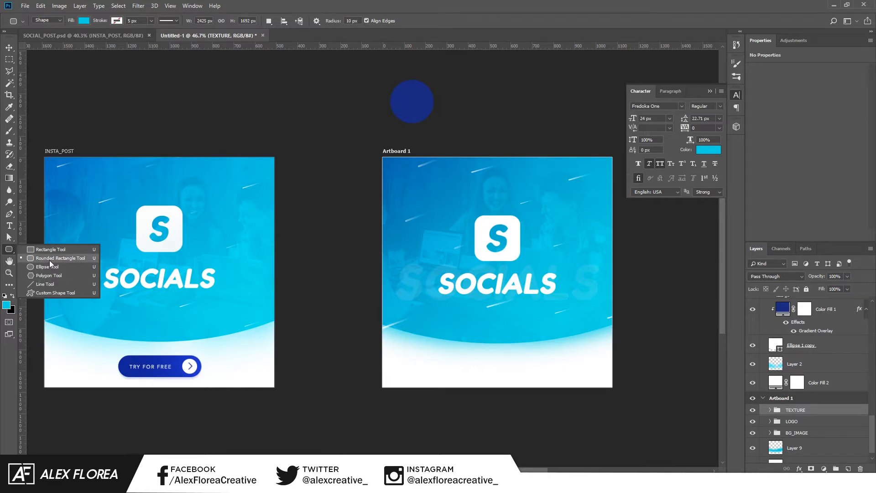
click(51, 259)
drag(446, 352, 556, 381)
key(v)
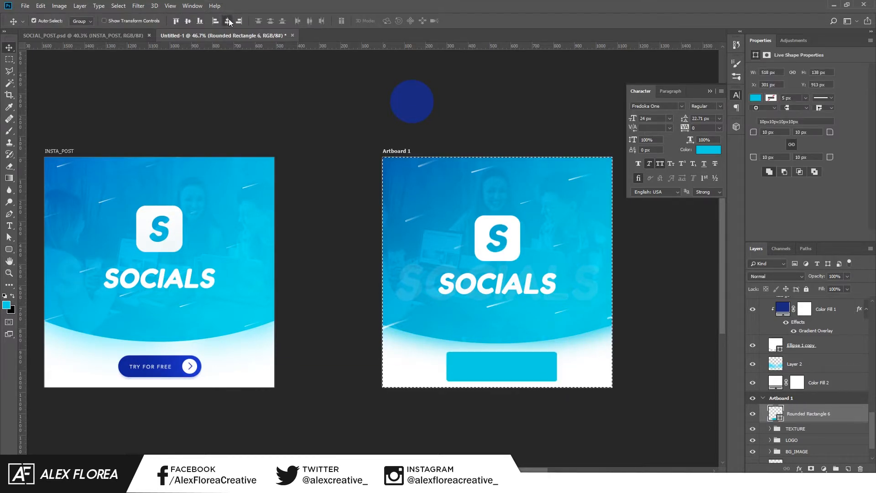
Switch selection between the BG_IMAGE and TEXTURE groups and open the new fill/adjustment layer list.
click(494, 308)
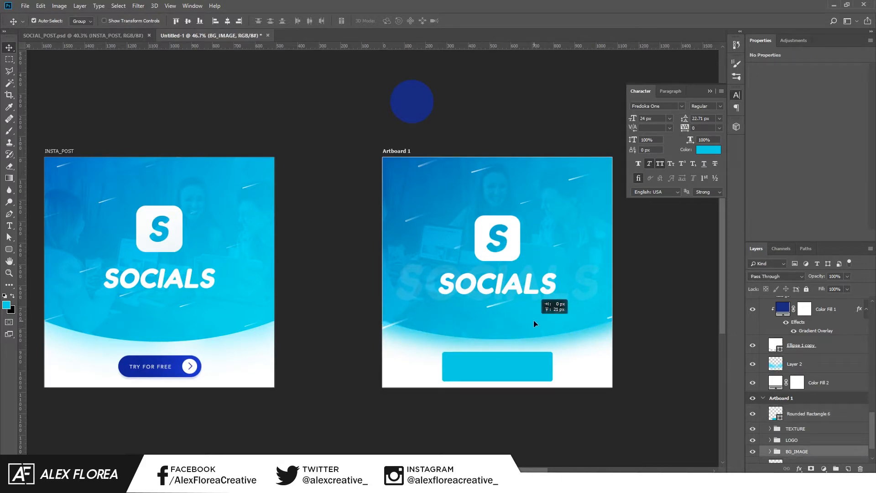
click(535, 347)
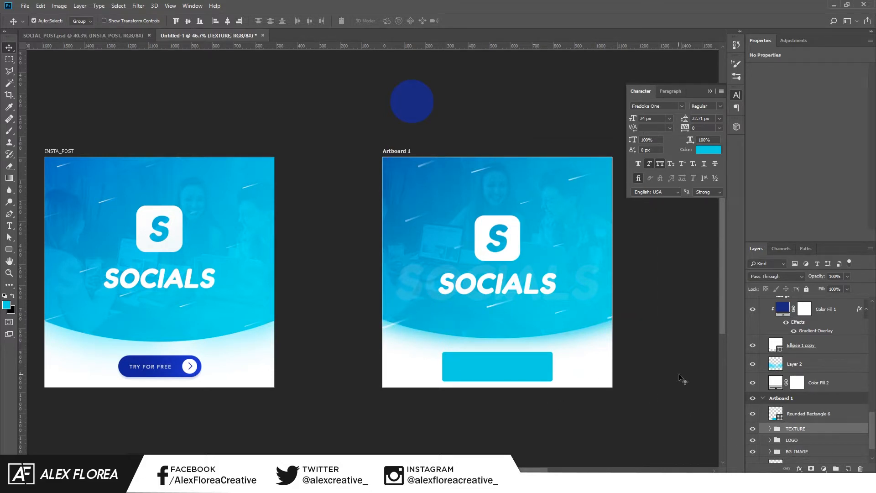
click(504, 327)
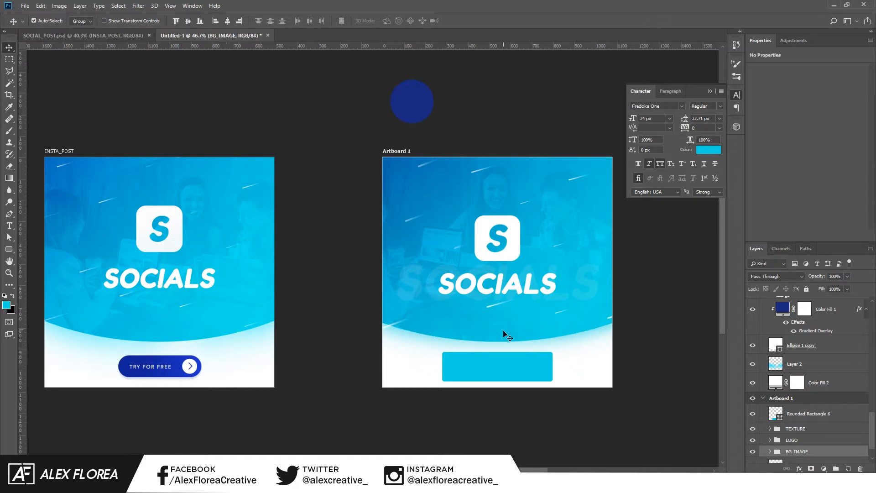
click(814, 429)
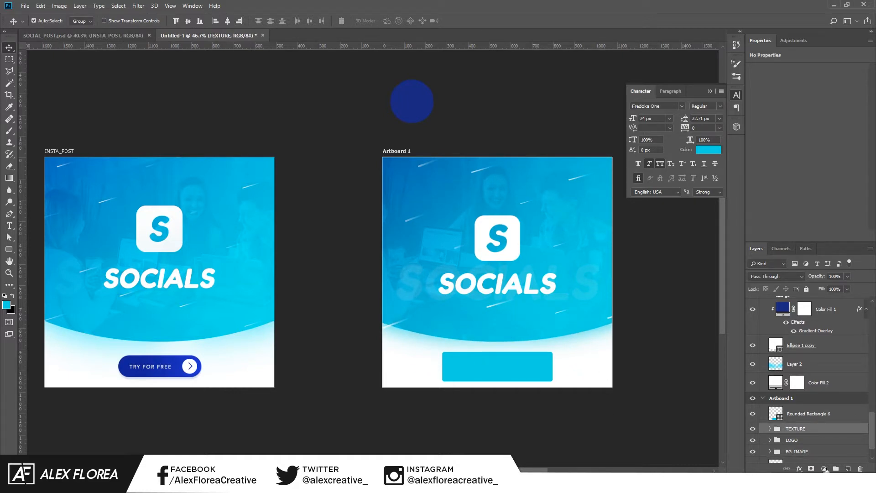
click(820, 470)
Add a layer mask to the TEXTURE streak group, then select the button rectangle layer.
key(Escape)
click(810, 469)
key(b)
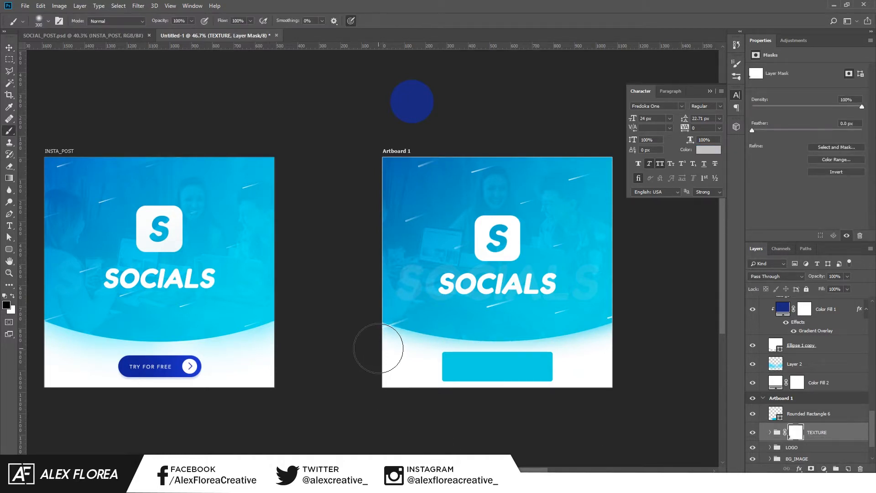
drag(375, 347, 383, 342)
key(v)
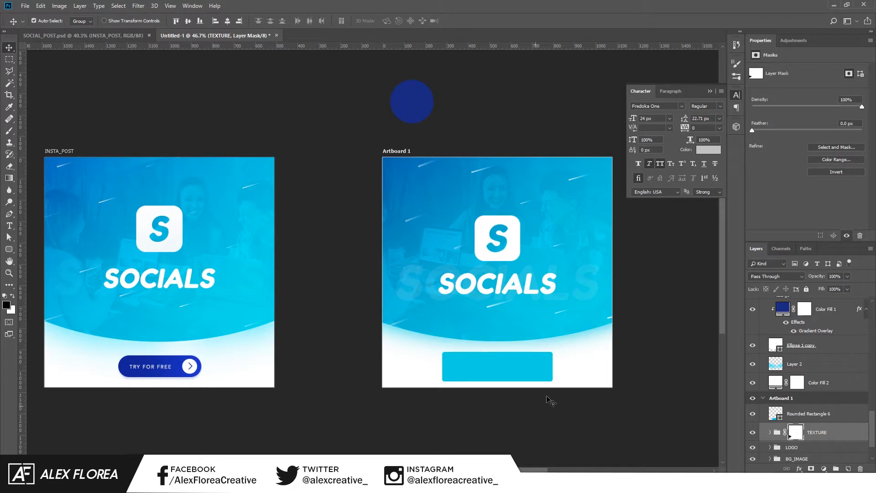
click(541, 373)
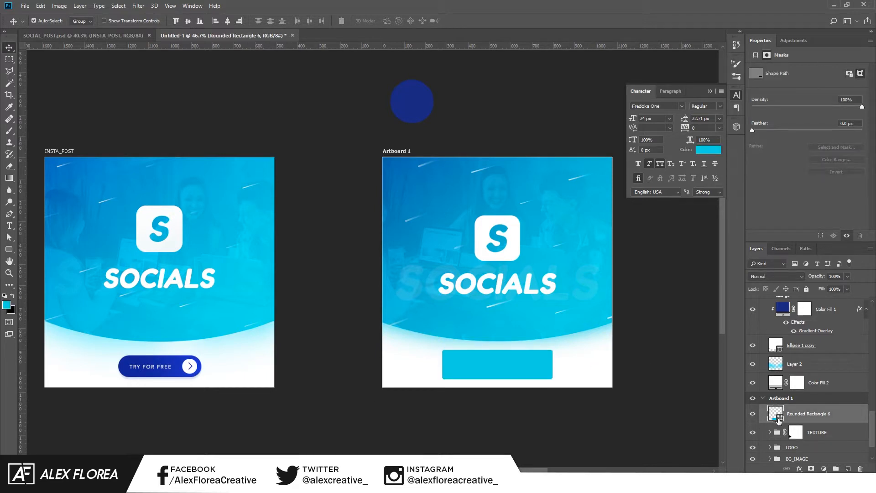
Fill the Rounded Rectangle 6 button shape with a sampled dark blue.
double_click(778, 416)
click(161, 367)
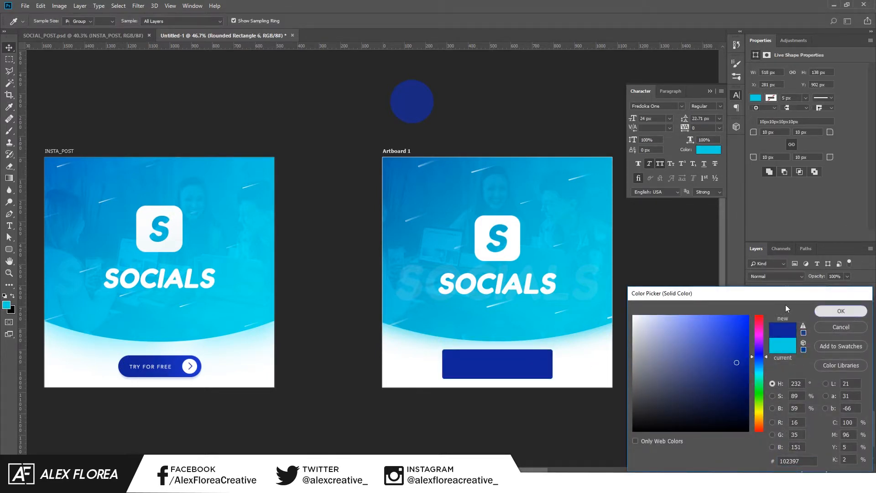
click(840, 311)
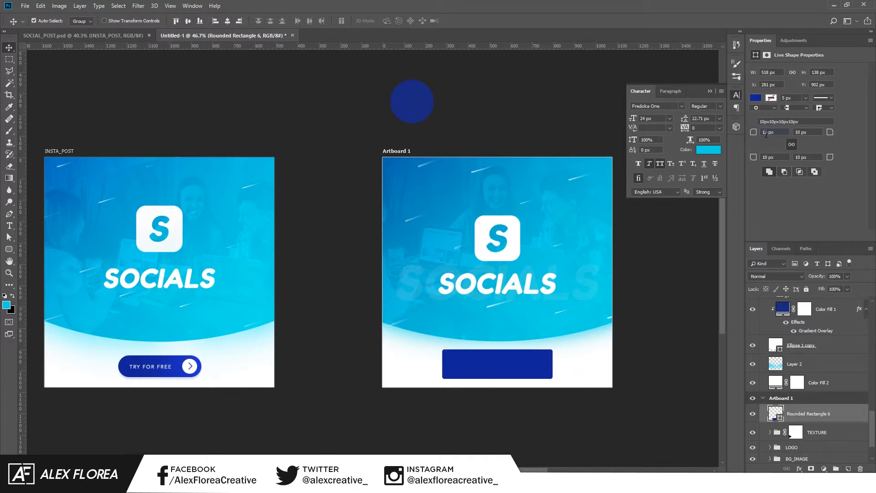
text(50)
Raise the button's corner radius through 50 and 60 to a fully rounded 69 px pill.
key(Return)
text(60)
key(Return)
text(69)
key(Return)
click(173, 381)
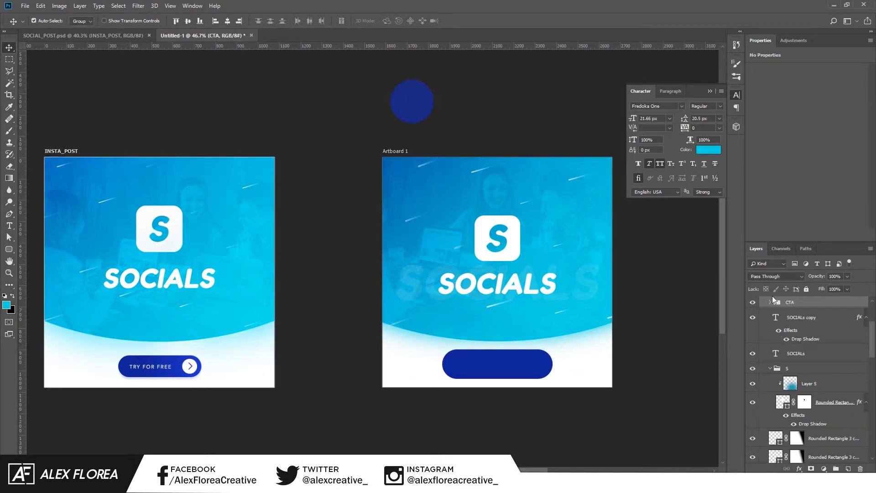
Copy the old CTA button's layer style and paste it onto the new button rectangle.
click(770, 302)
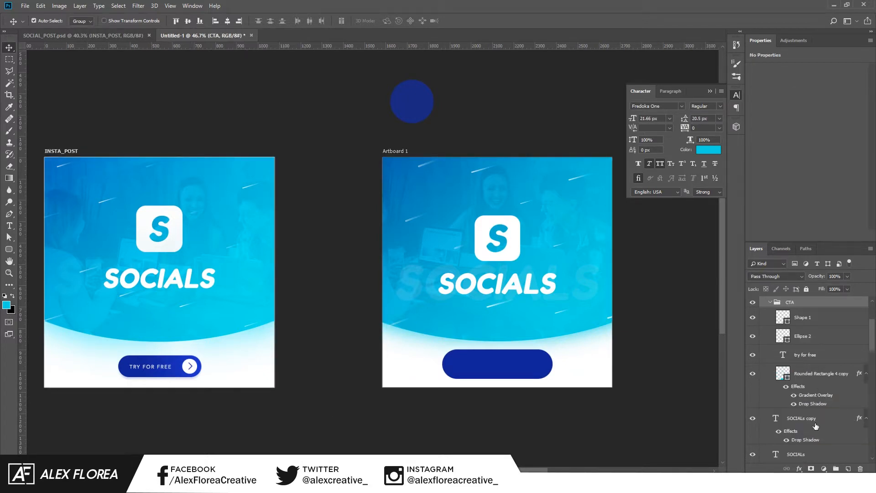
scroll(798, 420, down, 1)
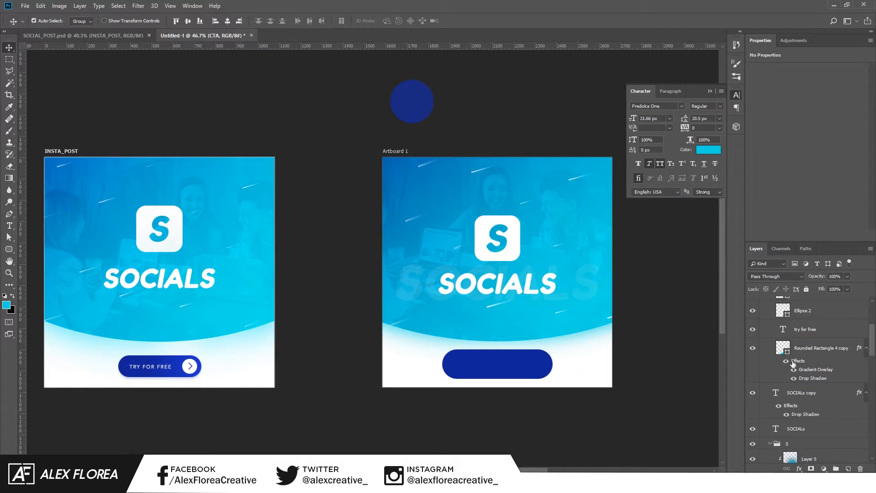
right_click(802, 348)
click(729, 298)
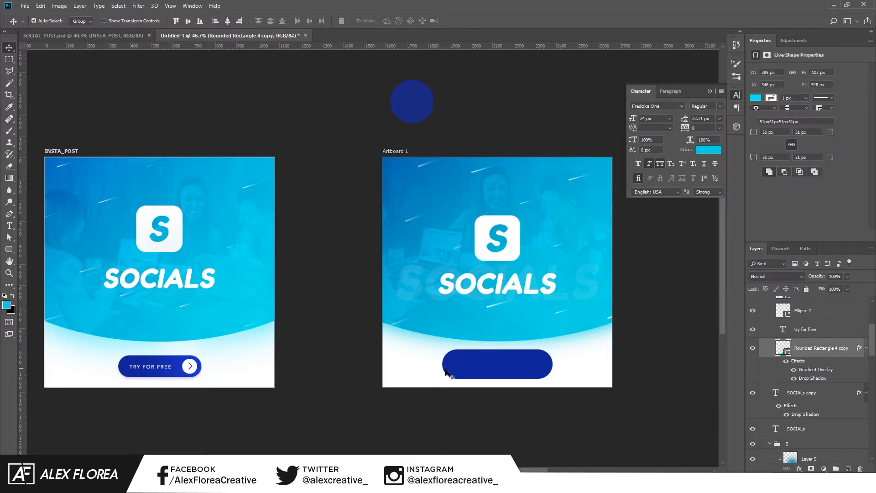
click(497, 364)
right_click(808, 453)
click(800, 281)
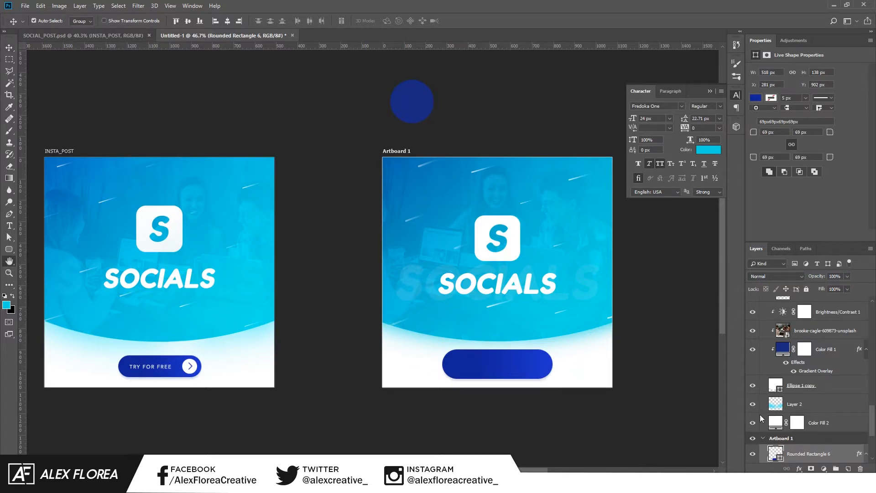
Review the gradient overlay and drop shadow (Multiply, 16%, distance 9, size 8) and apply them.
double_click(849, 455)
click(480, 393)
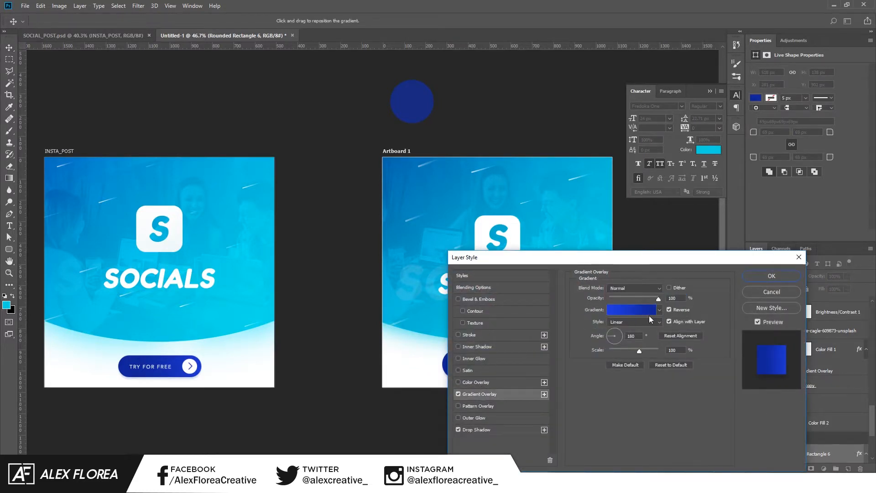
click(492, 432)
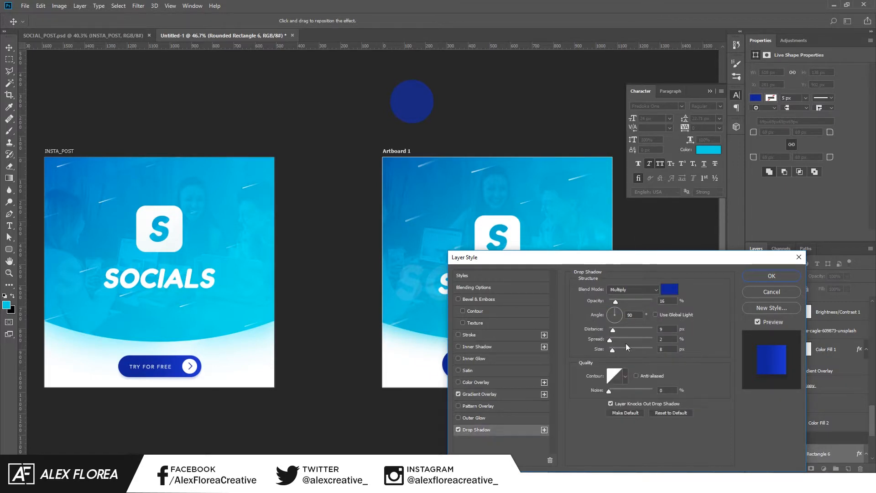
drag(651, 257, 707, 196)
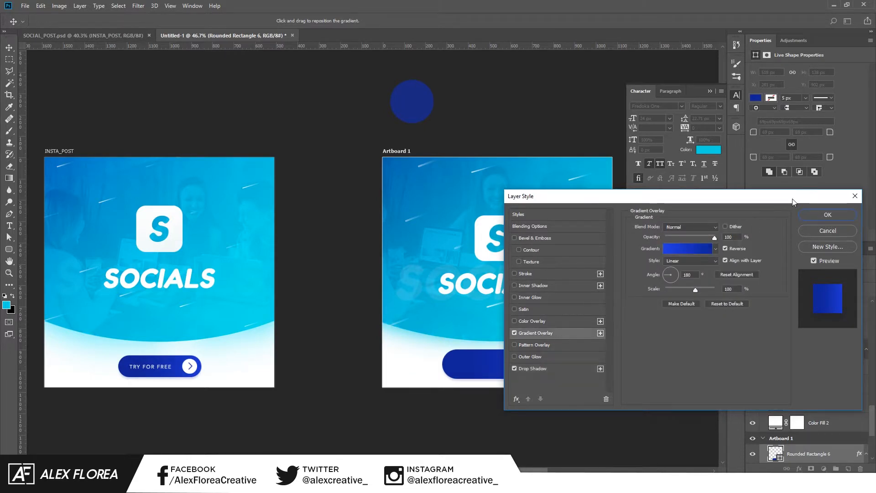
click(827, 215)
Free-transform the pill button down to about 89%, roughly 458 by 122 px.
key(ctrl+t)
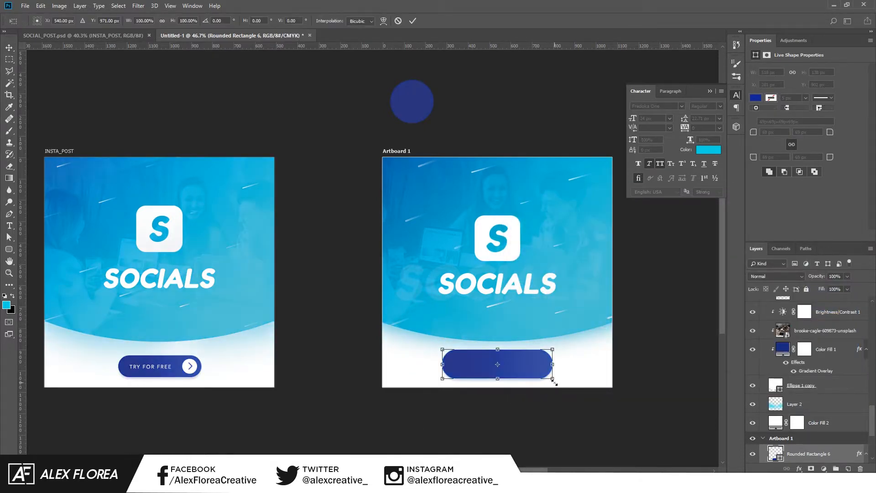
key(Return)
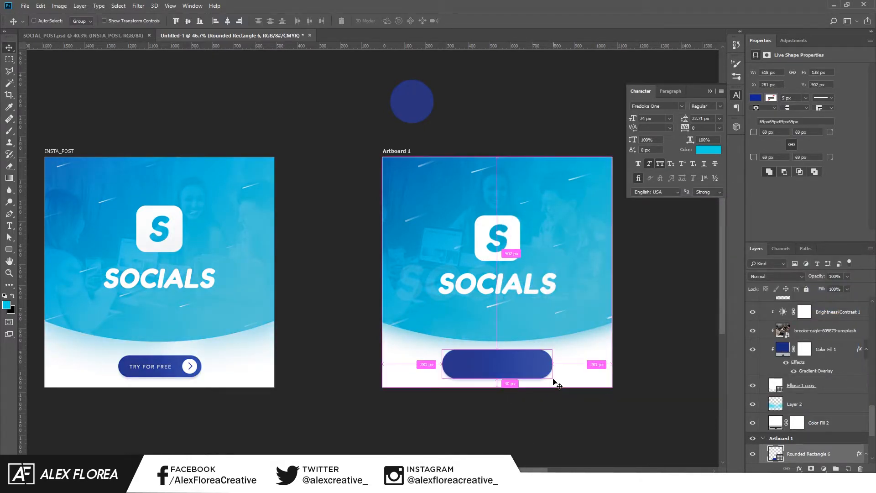
key(ctrl+t)
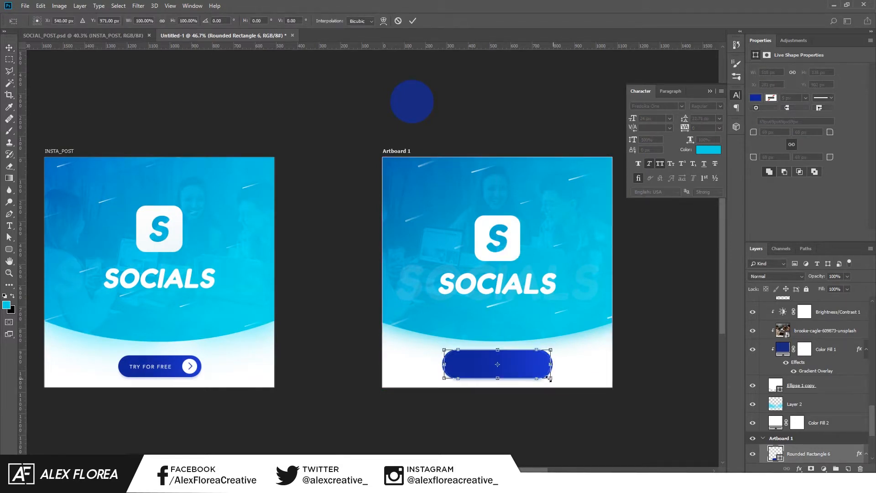
drag(553, 380, 547, 377)
key(Return)
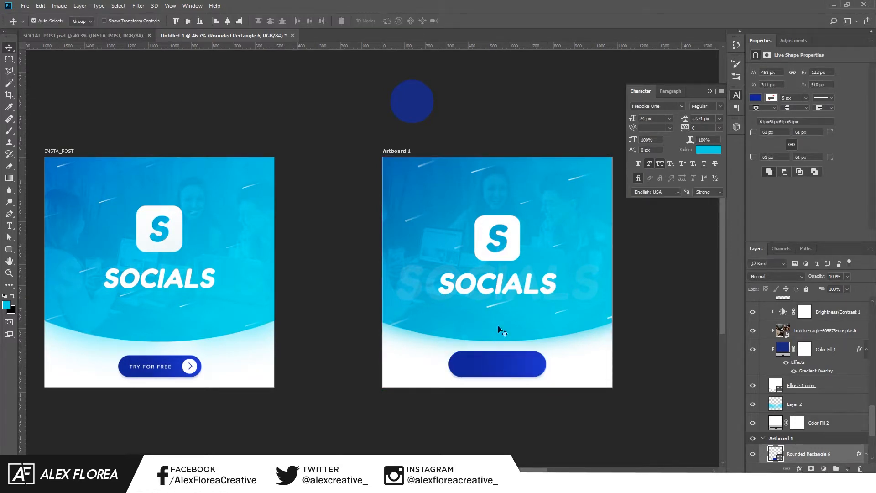
scroll(498, 331, up, 1)
scroll(523, 388, up, 1)
Add TRY FOR FREE text on the button in Avenir Medium, coloured white.
key(t)
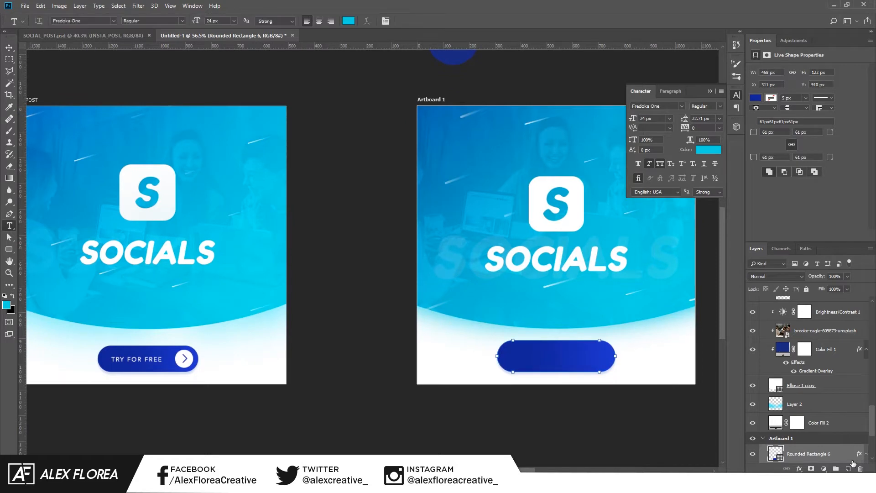
scroll(582, 319, down, 1)
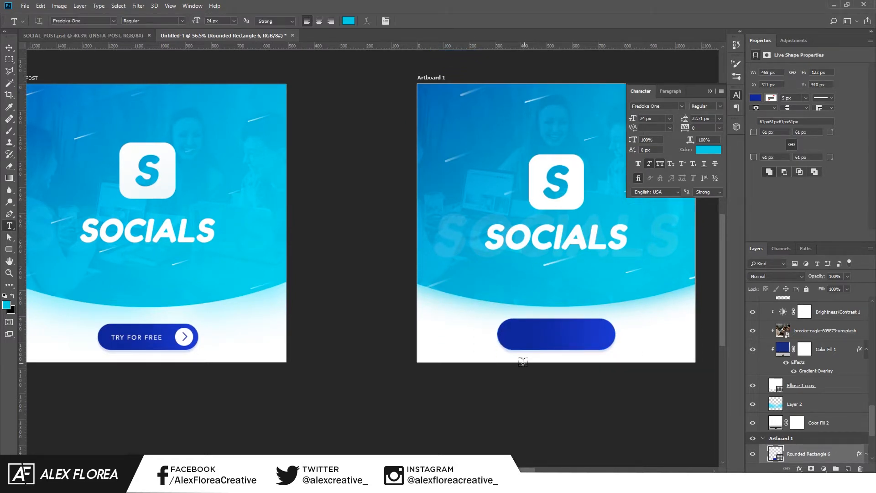
click(521, 342)
text(TRY FOR FREE)
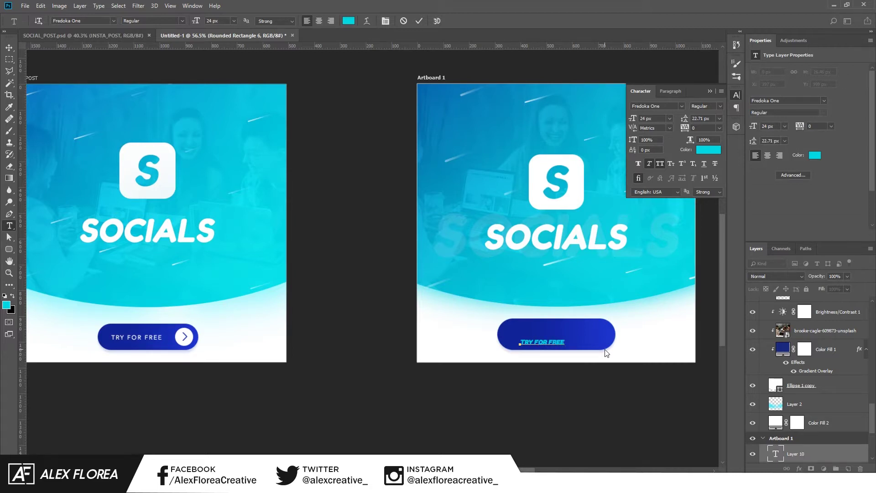
key(ctrl+Return)
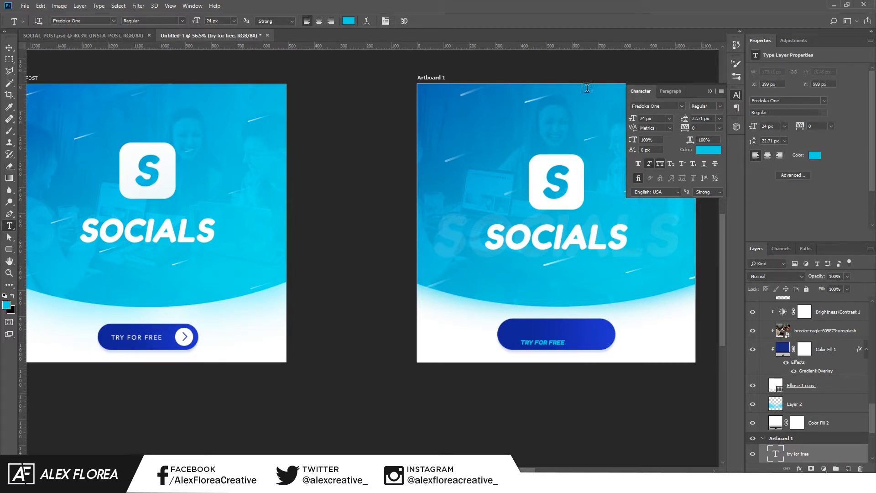
click(647, 106)
text(avenir)
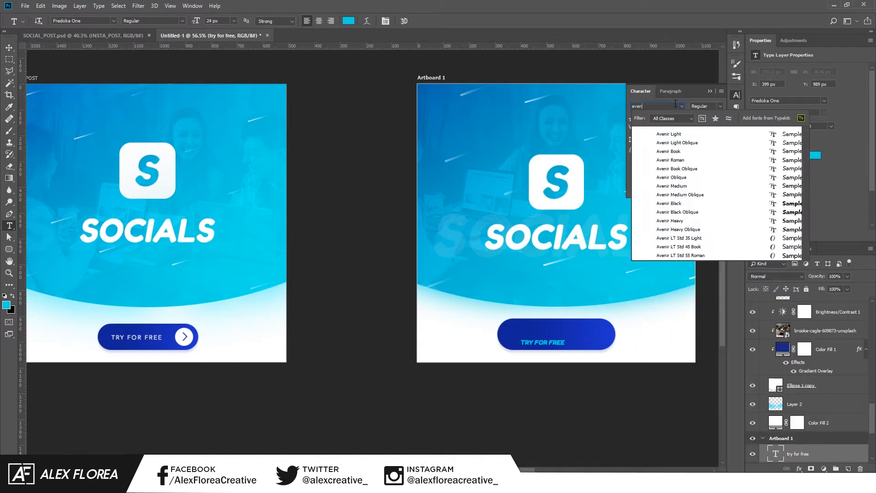
click(679, 186)
click(708, 150)
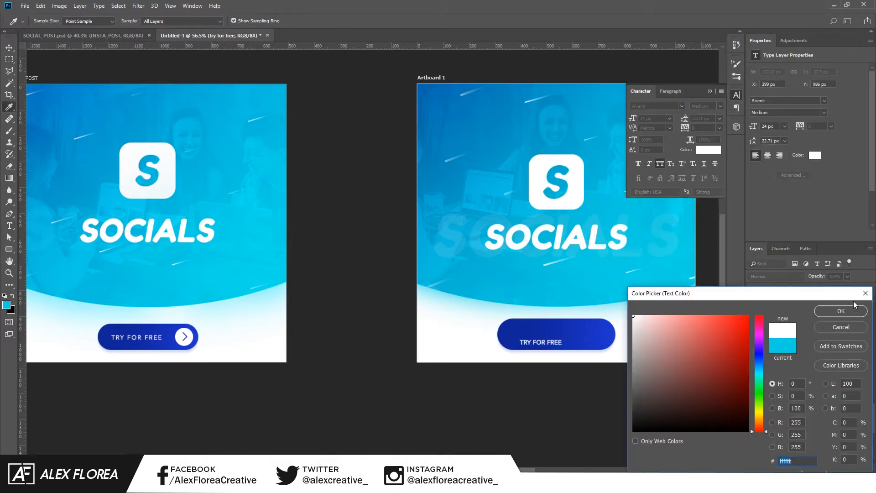
click(841, 312)
Scale the text to fit the button and settle its tracking at 100 after trying 200.
key(v)
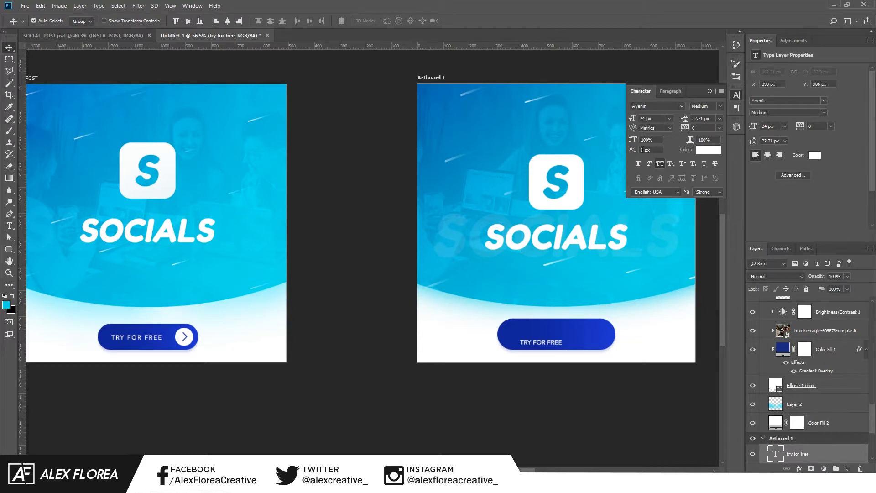
key(ctrl+t)
drag(565, 338, 576, 334)
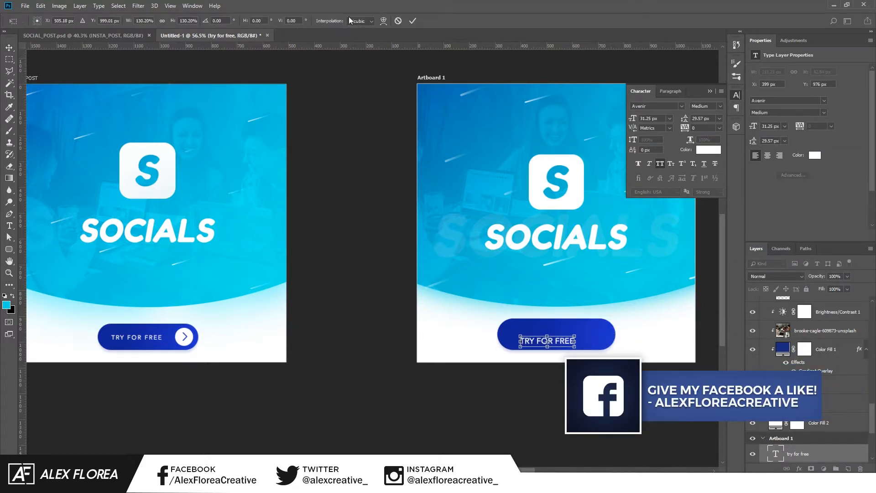
click(414, 19)
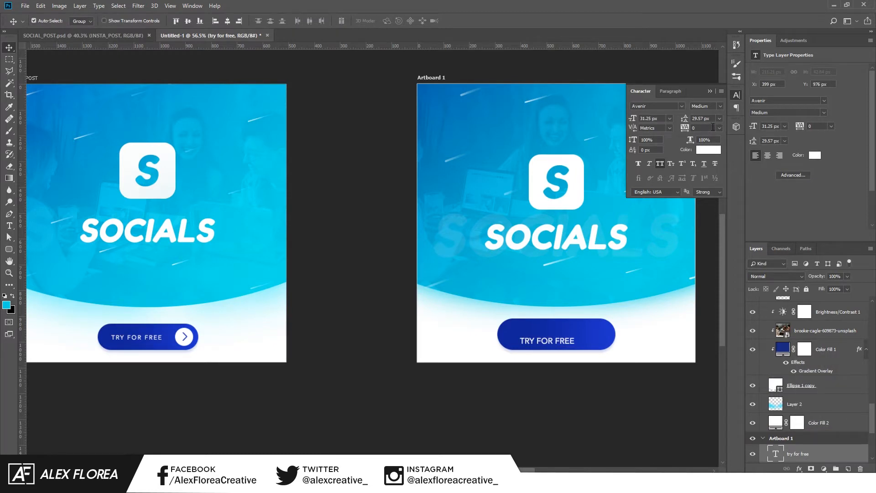
click(719, 129)
click(704, 235)
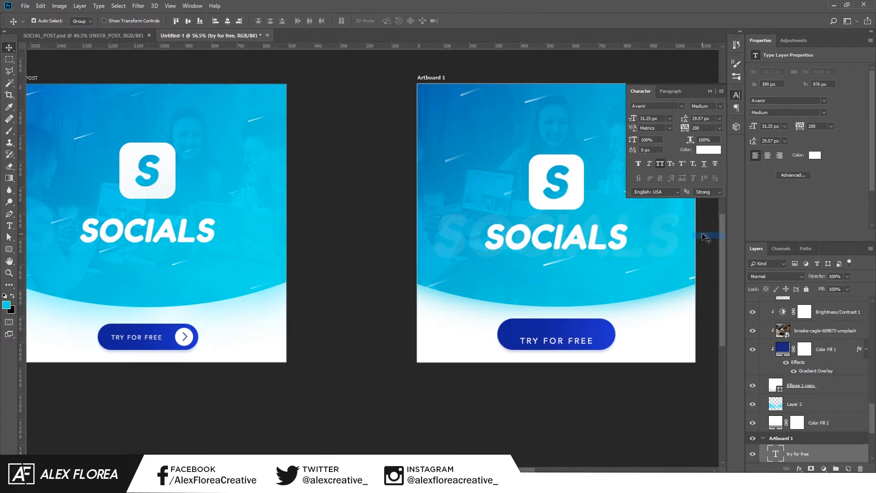
key(ctrl+t)
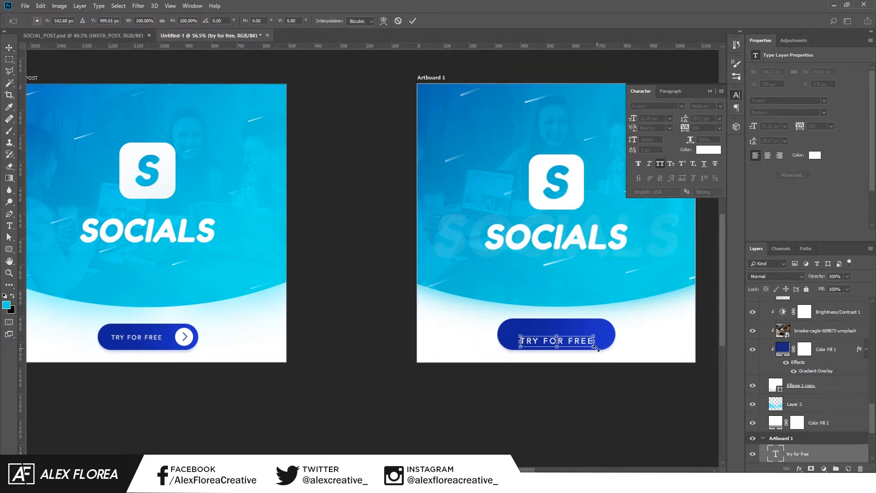
drag(613, 334, 596, 334)
key(Return)
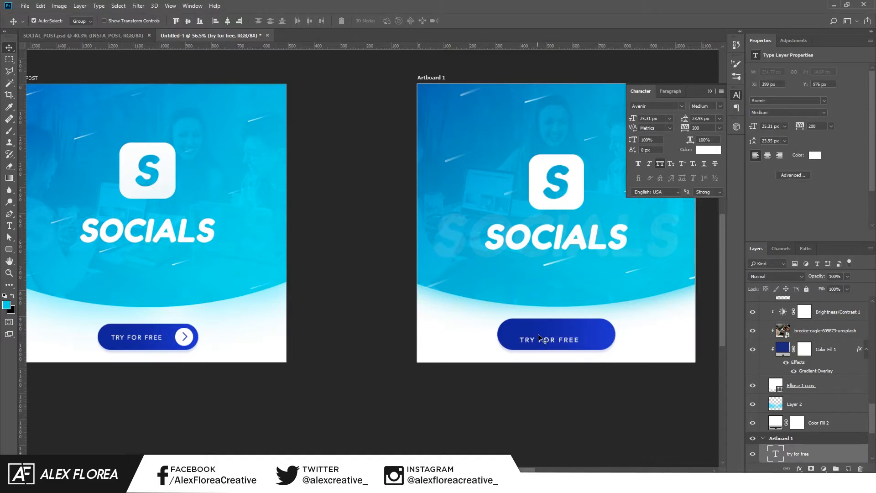
click(719, 127)
click(705, 229)
Centre the TRY FOR FREE text on the button using the button shape as a selection.
drag(550, 340, 552, 337)
scroll(807, 383, down, 3)
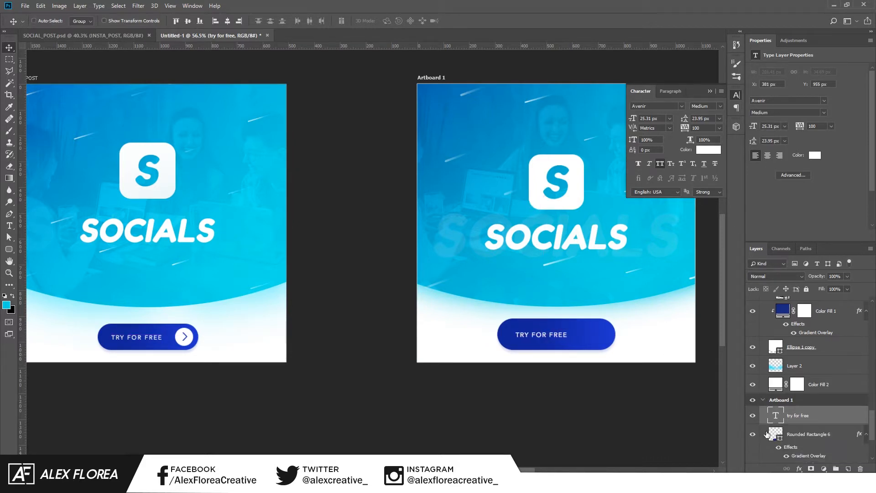
ctrl+click(775, 434)
click(188, 21)
key(ctrl+d)
key(u)
Draw a small circle at the button's right end with the Ellipse tool and fill it white.
drag(12, 249, 43, 273)
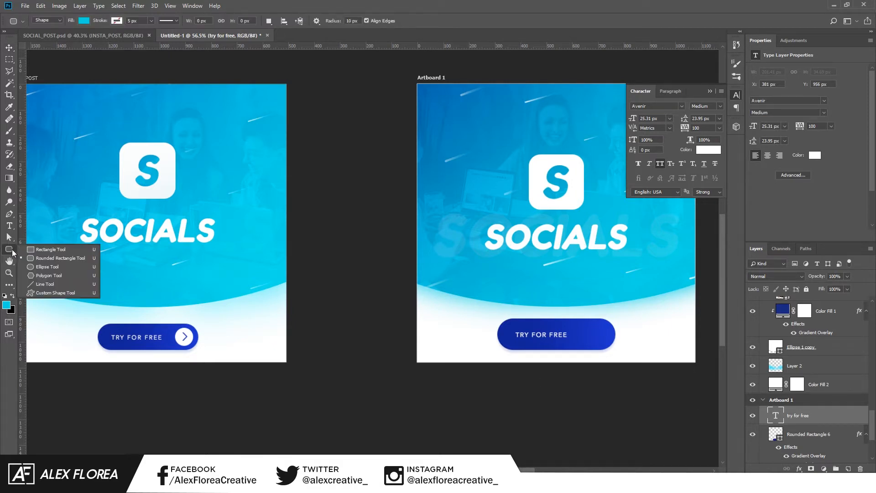
click(43, 272)
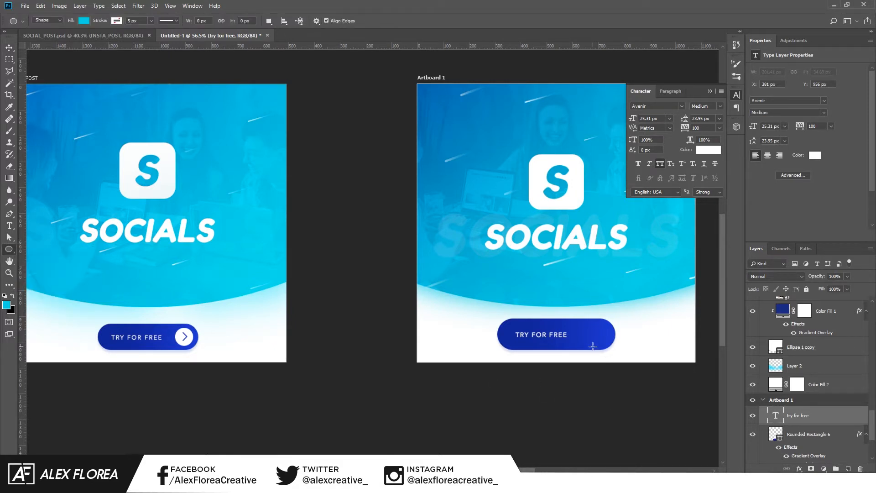
drag(592, 339, 608, 354)
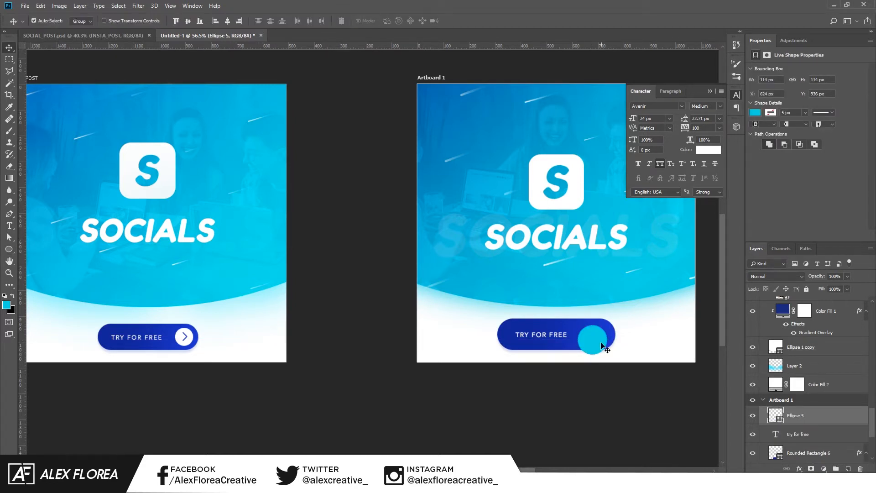
key(ctrl+t)
drag(608, 347, 604, 357)
click(410, 21)
scroll(548, 274, up, 2)
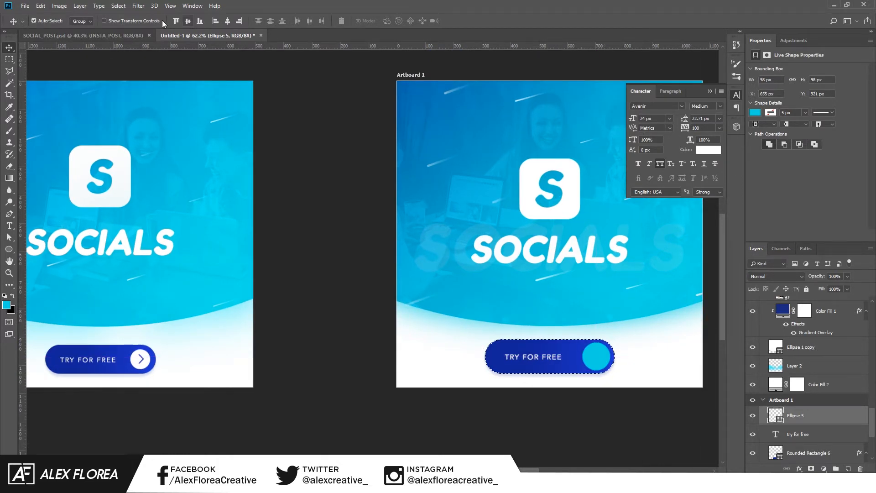
double_click(775, 415)
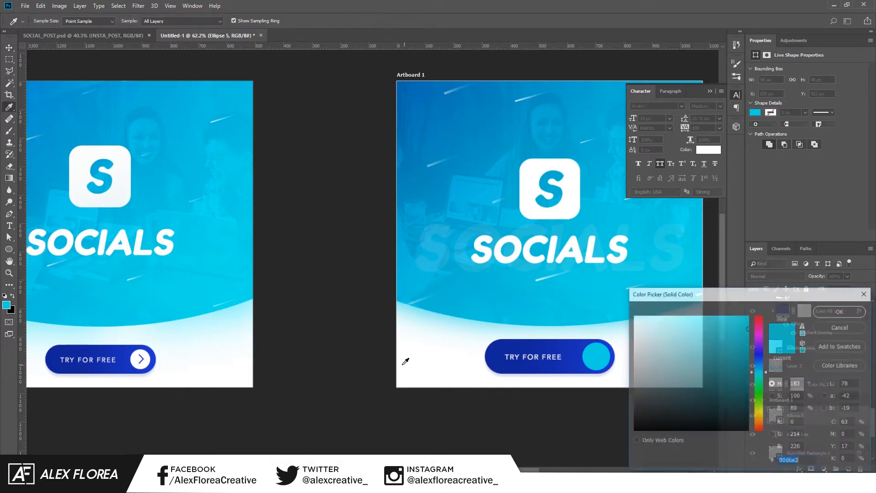
click(634, 315)
click(841, 310)
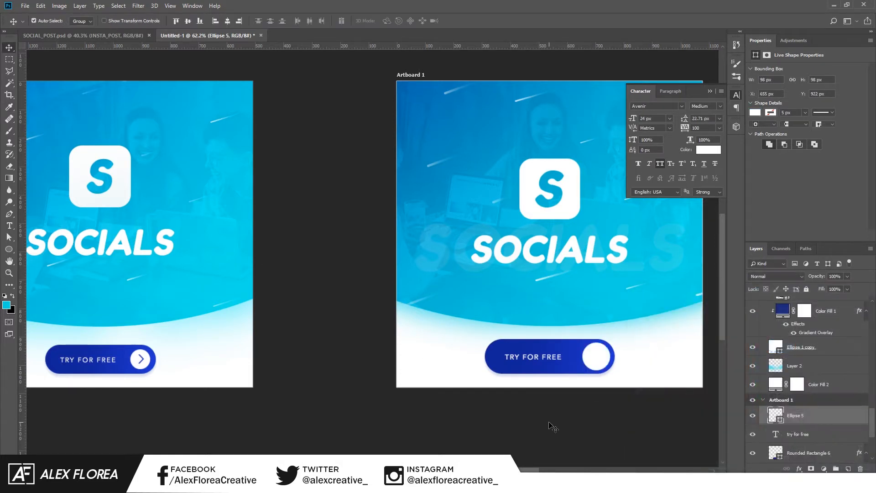
Shift the text left and shrink the white circle to about 90 px inside the button.
key(v)
click(556, 365)
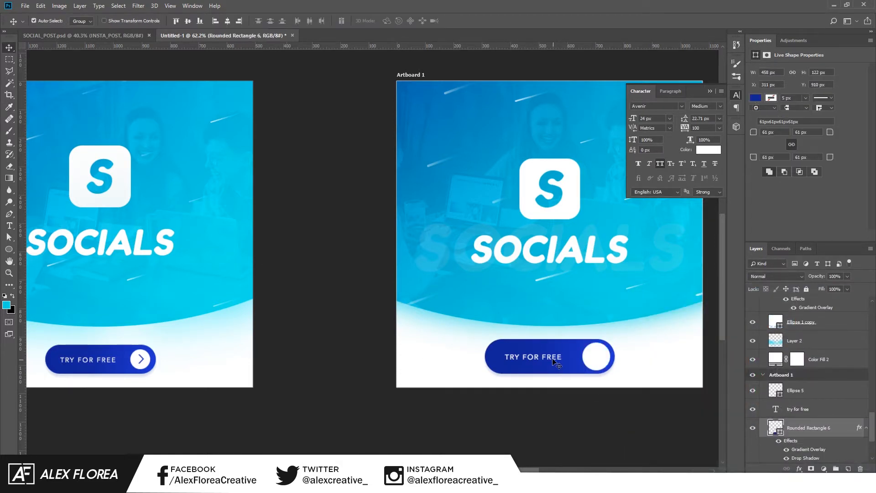
click(536, 357)
click(556, 359)
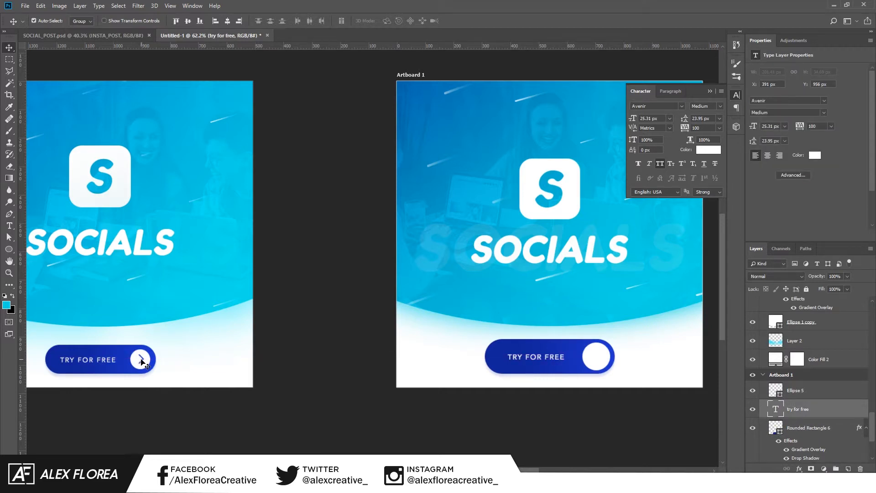
click(600, 365)
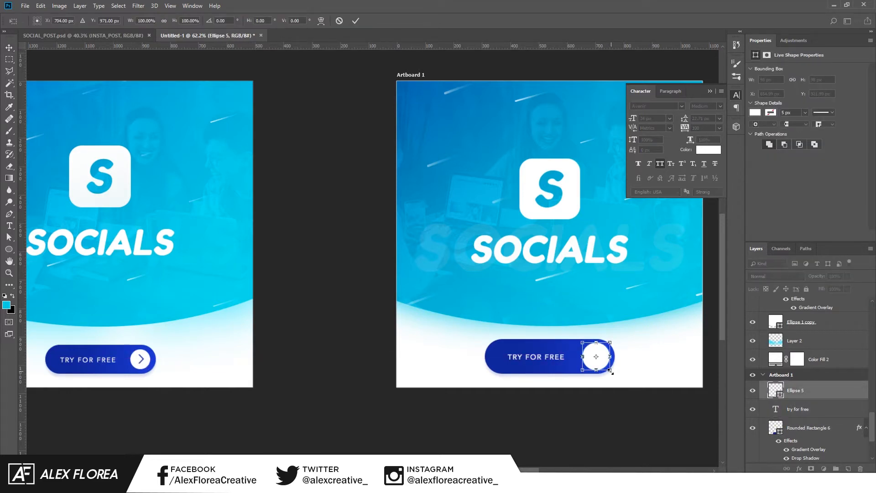
drag(611, 371, 608, 369)
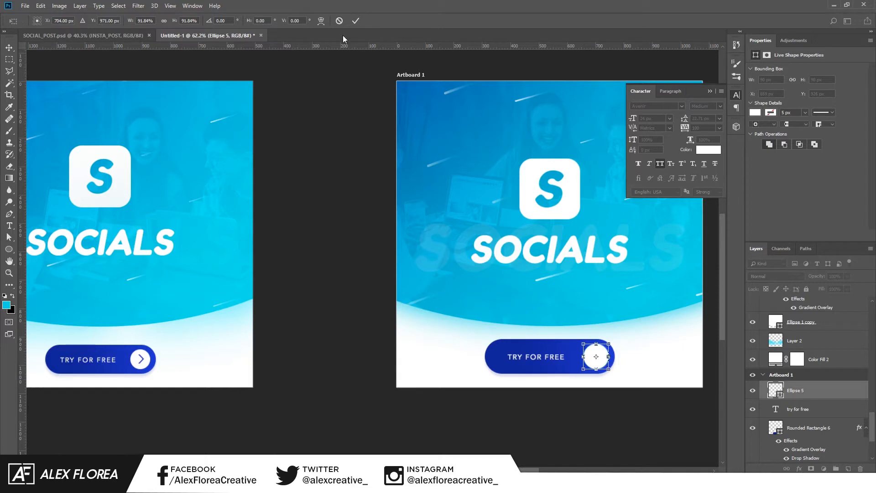
key(Return)
Try a preset Custom Shape on the button, then toggle Ellipse 5 visibility to check the circle.
click(9, 250)
right_click(9, 250)
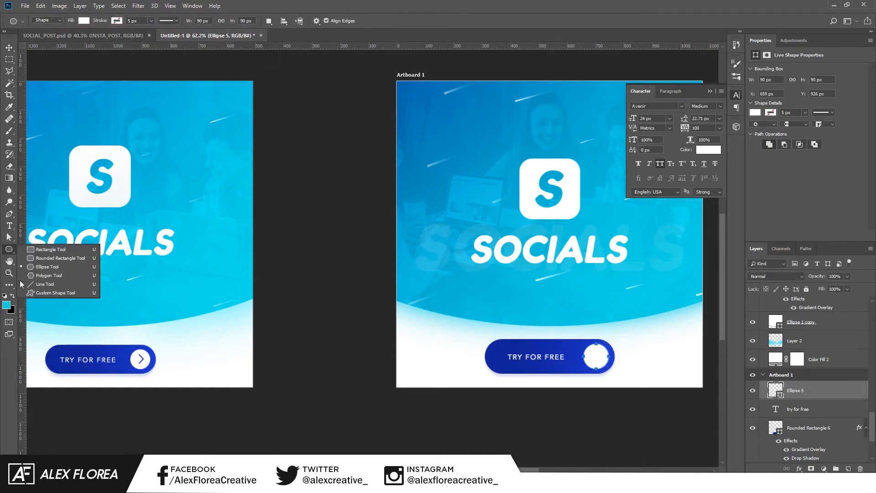
click(36, 293)
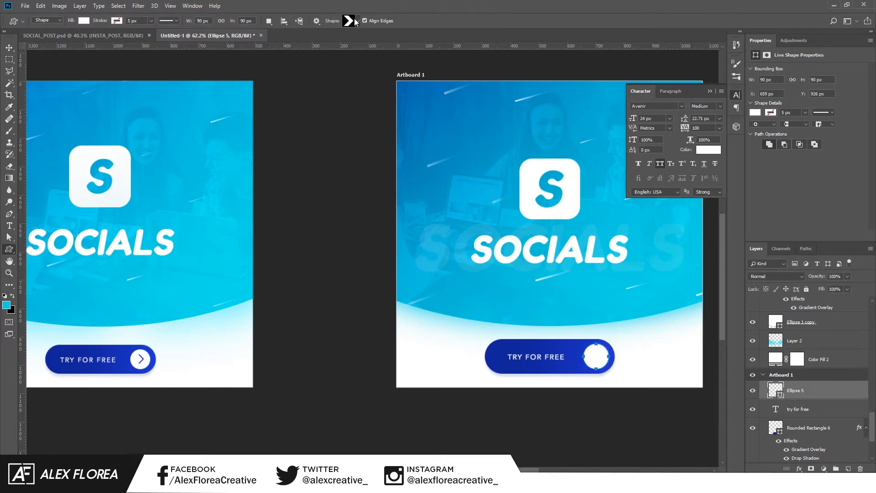
click(357, 21)
key(Return)
drag(544, 346, 561, 367)
key(v)
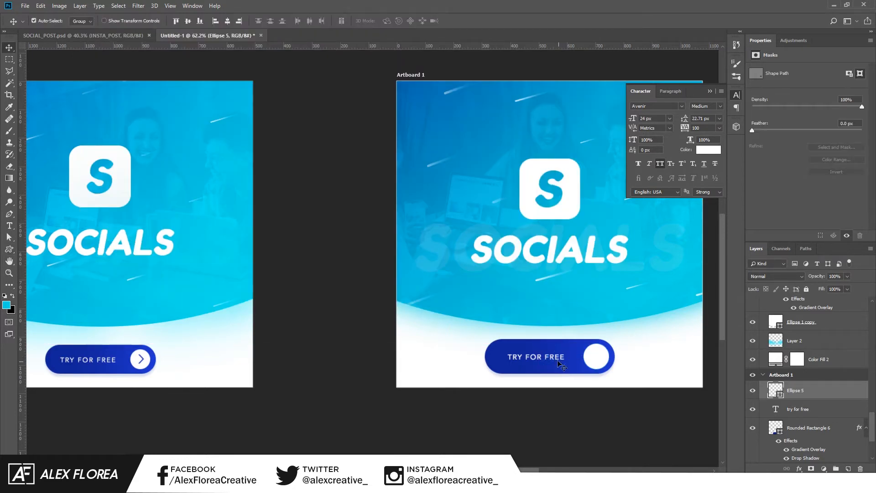
scroll(561, 367, up, 3)
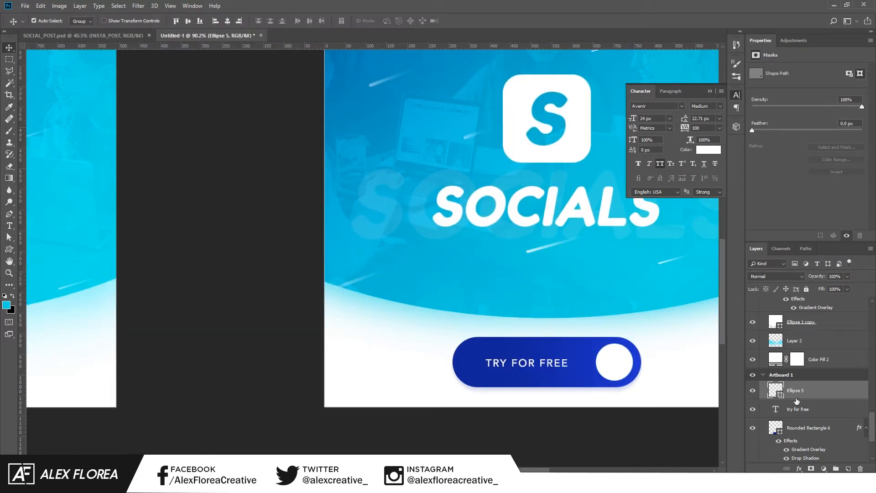
click(752, 390)
click(799, 411)
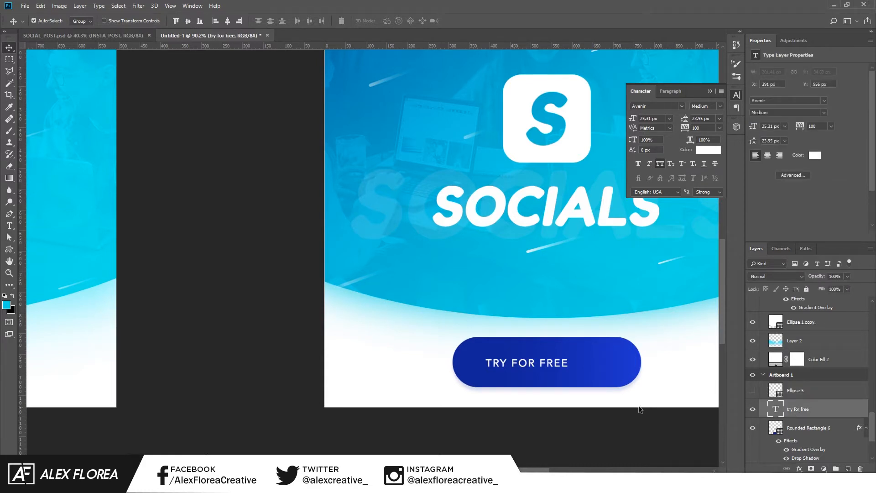
click(761, 392)
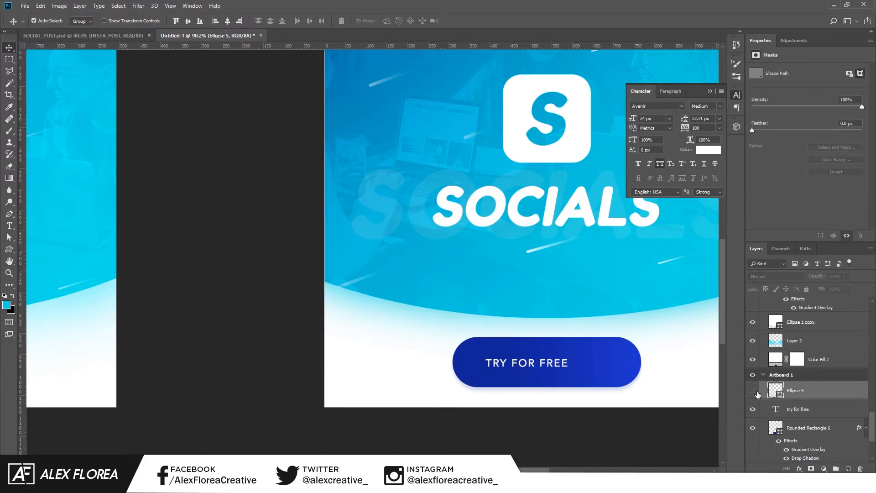
key(t)
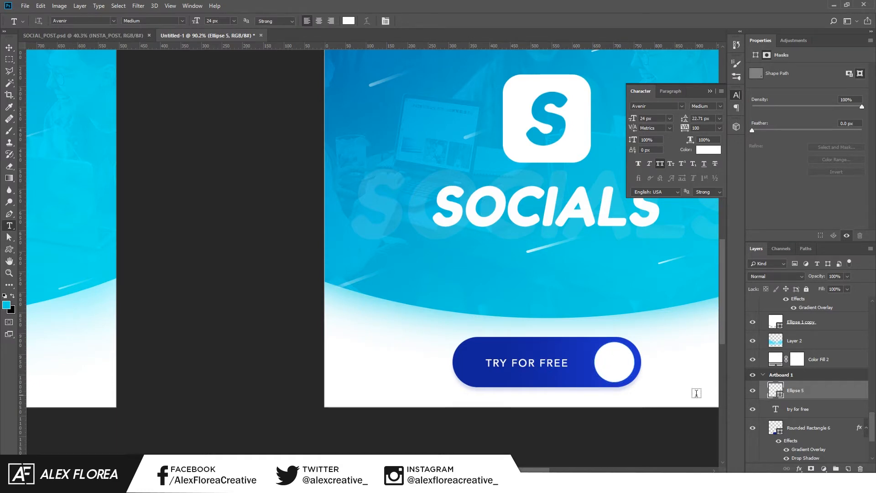
Shrink the white circle slightly and add an enlarged '>' arrow text layer on the button.
key(ctrl+t)
drag(631, 383, 626, 378)
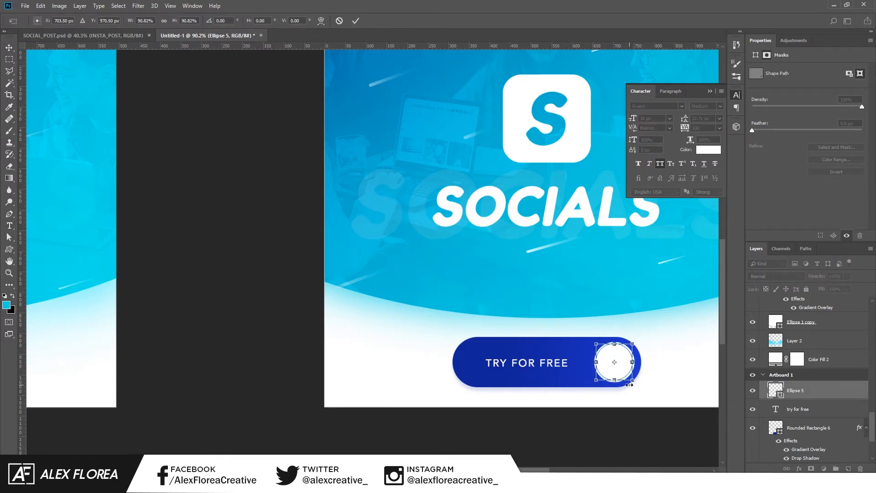
click(355, 21)
click(575, 370)
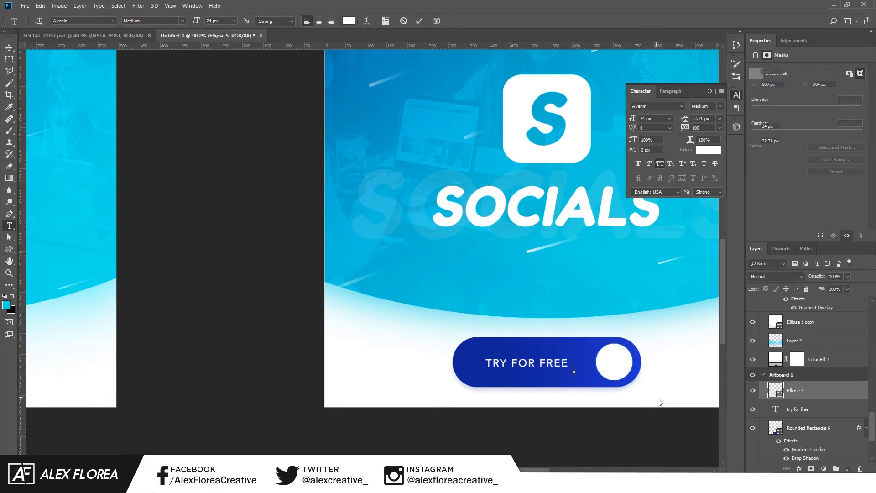
text(>)
key(ctrl+Return)
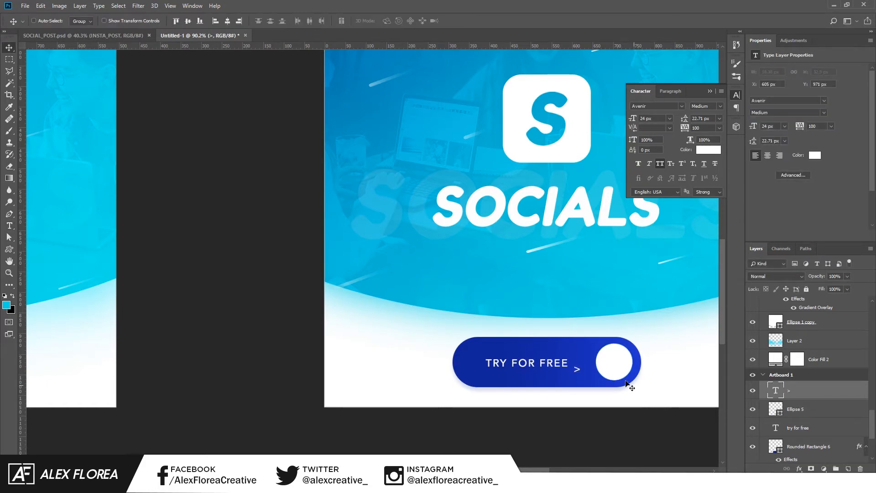
key(ctrl+t)
drag(583, 375, 578, 371)
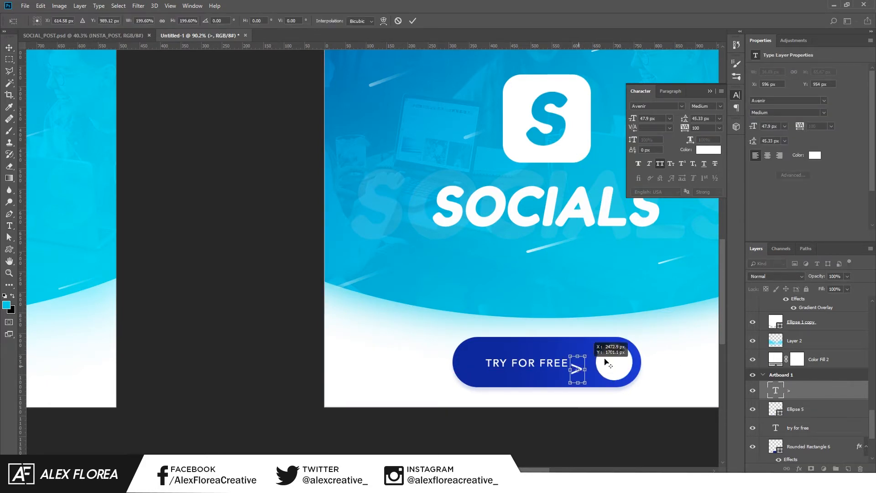
key(Return)
key(v)
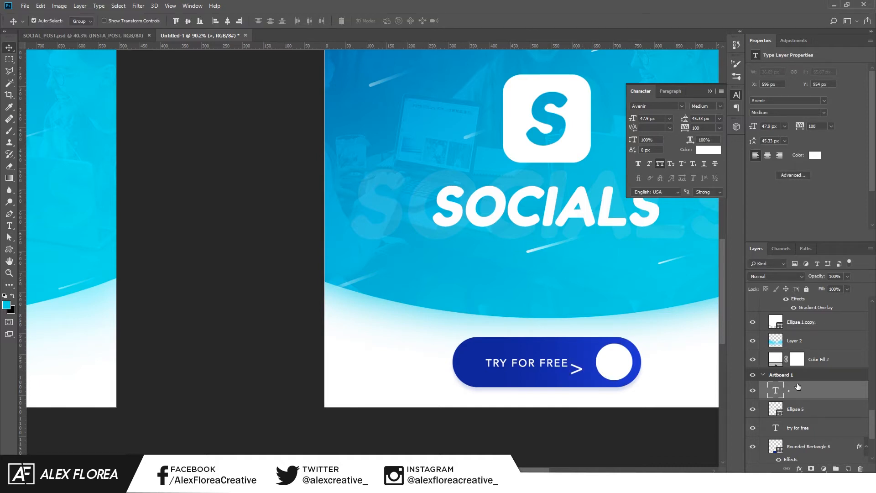
Colour the arrow the button's dark blue and stretch it tall inside the white circle.
click(711, 149)
click(575, 350)
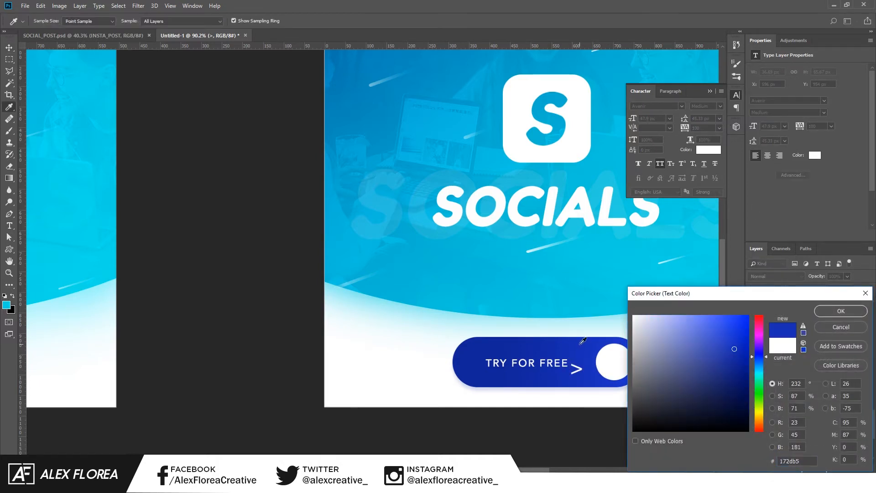
click(841, 311)
key(ctrl+t)
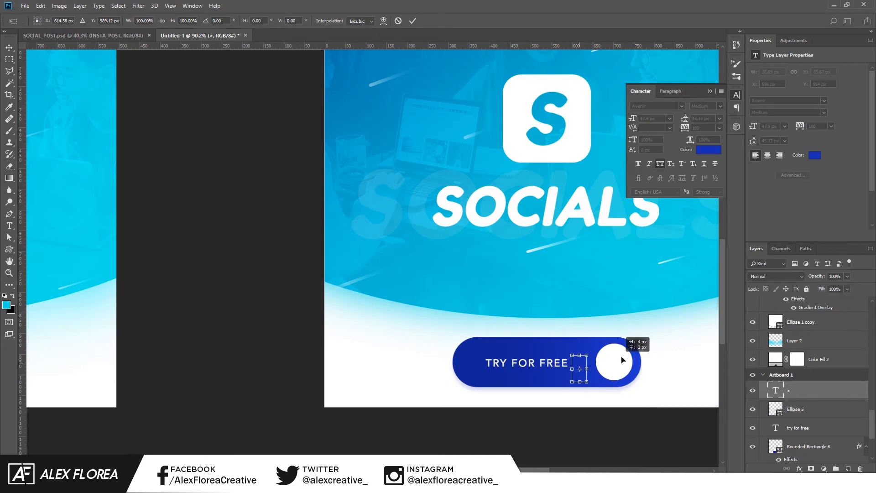
mouse_move(582, 371)
mouse_down()
mouse_move(616, 357)
mouse_move(615, 325)
mouse_up()
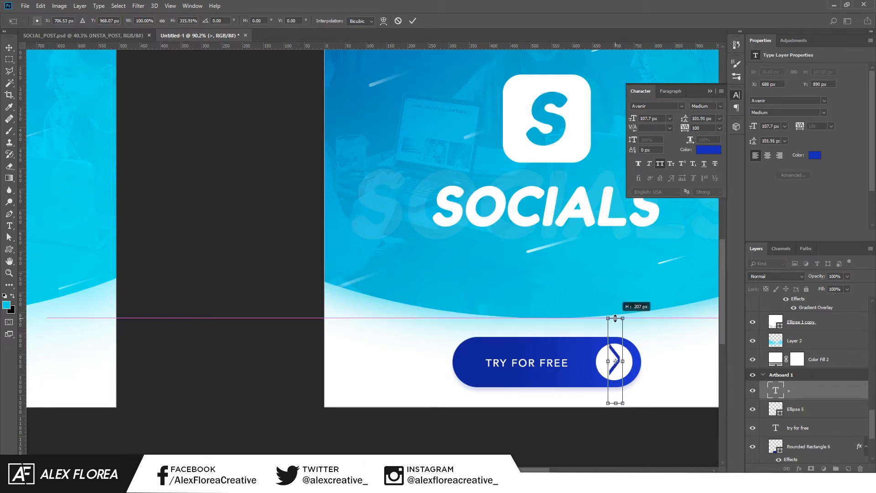
drag(615, 356, 619, 358)
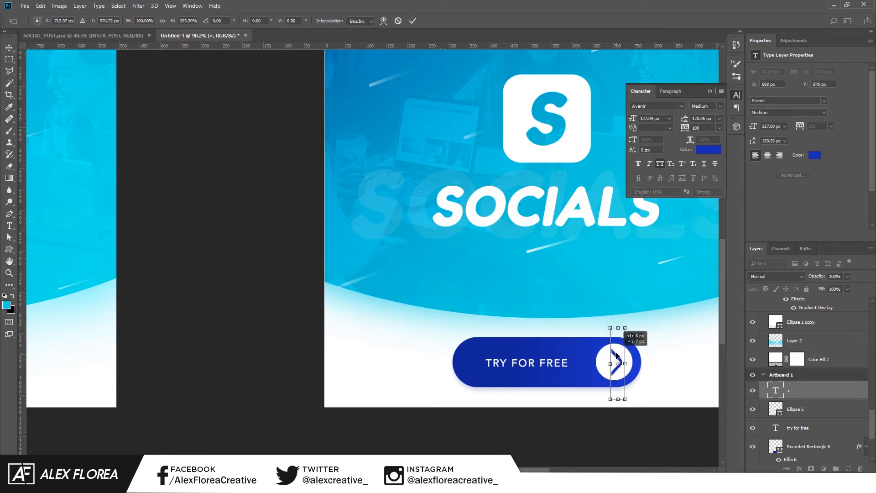
drag(618, 327, 618, 363)
click(412, 20)
Set the arrow glyph in the Poppins font.
key(ctrl+minus)
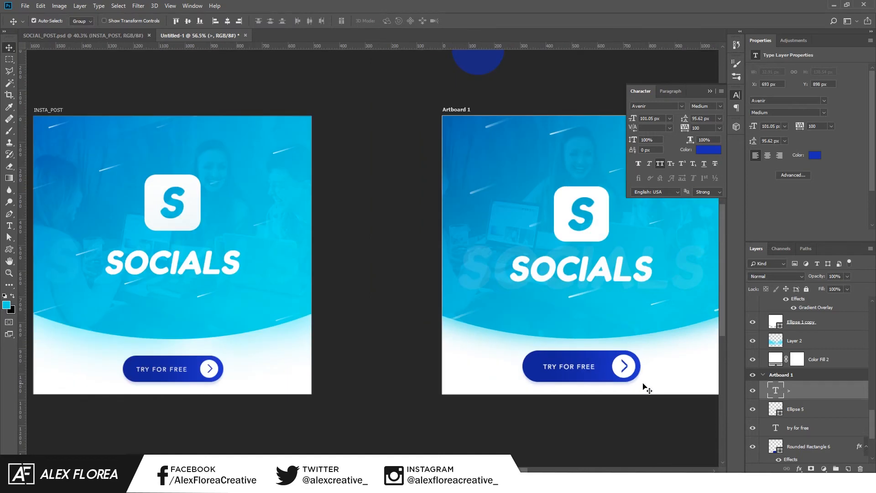
scroll(642, 382, up, 3)
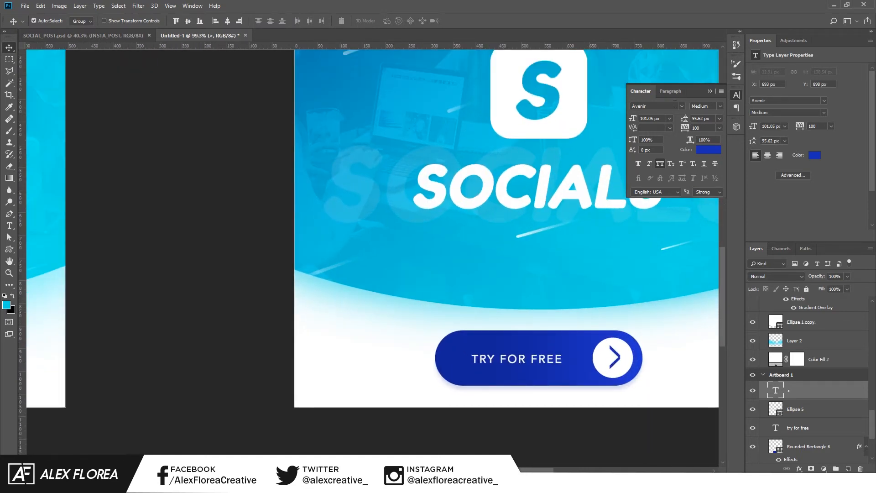
click(681, 106)
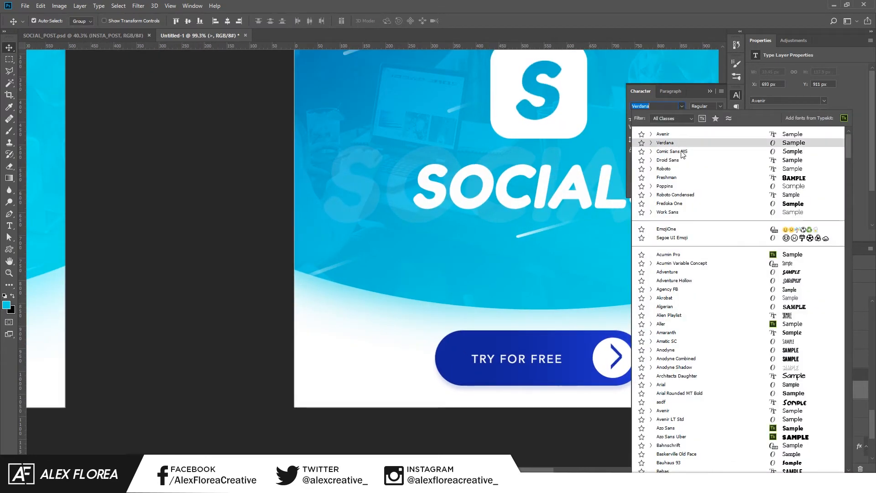
click(679, 185)
Rescale the Poppins arrow so it sits centred neatly within the white circle.
key(ctrl+t)
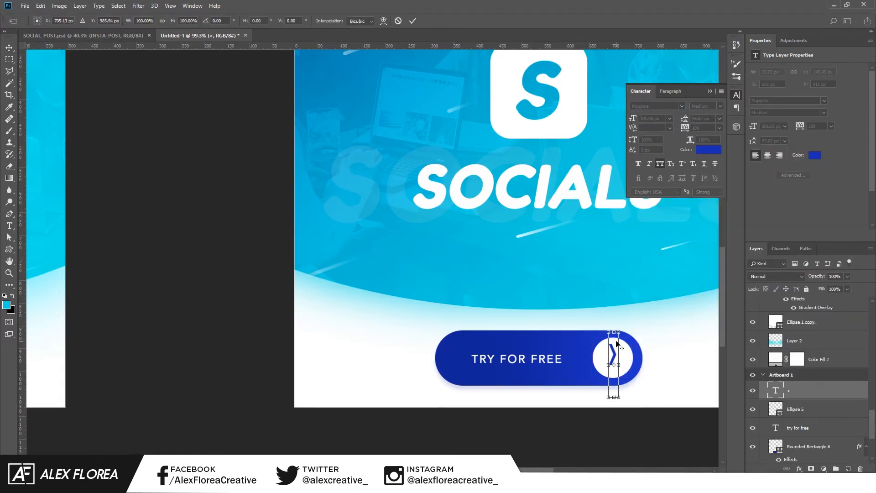
drag(613, 331, 613, 339)
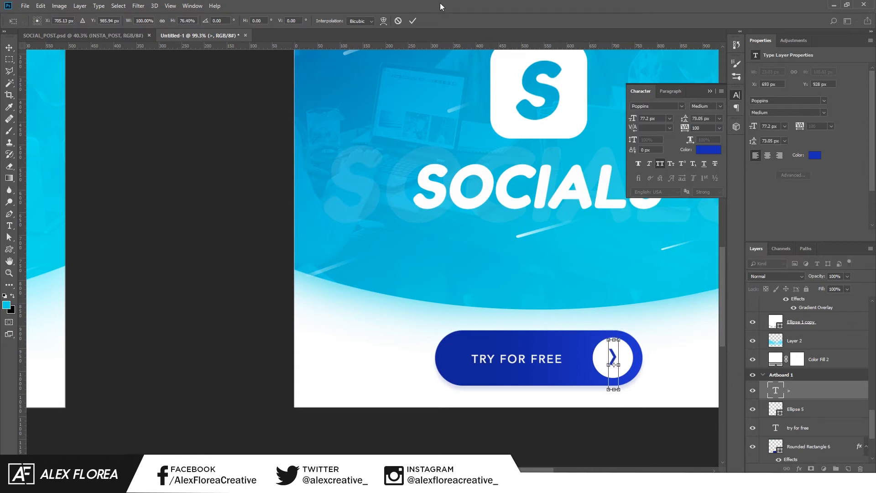
click(412, 20)
key(ctrl+t)
mouse_move(619, 341)
mouse_down()
mouse_move(635, 336)
mouse_move(616, 358)
mouse_up()
key(Return)
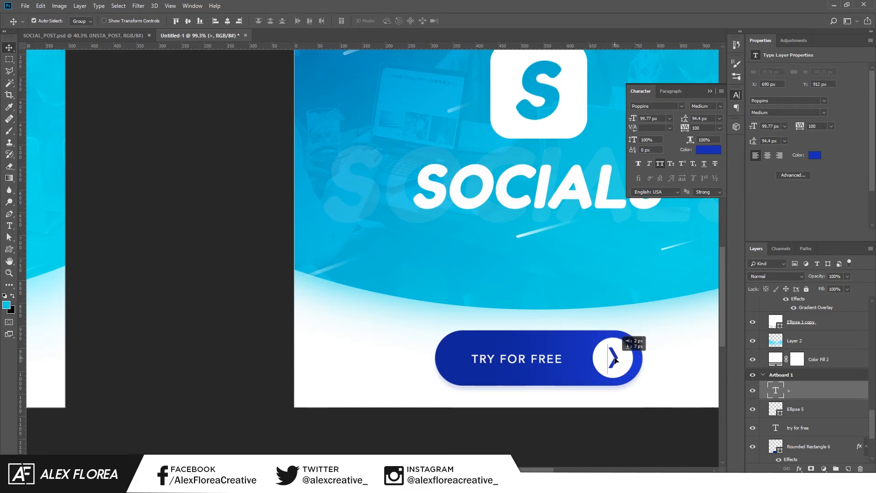
scroll(616, 359, down, 5)
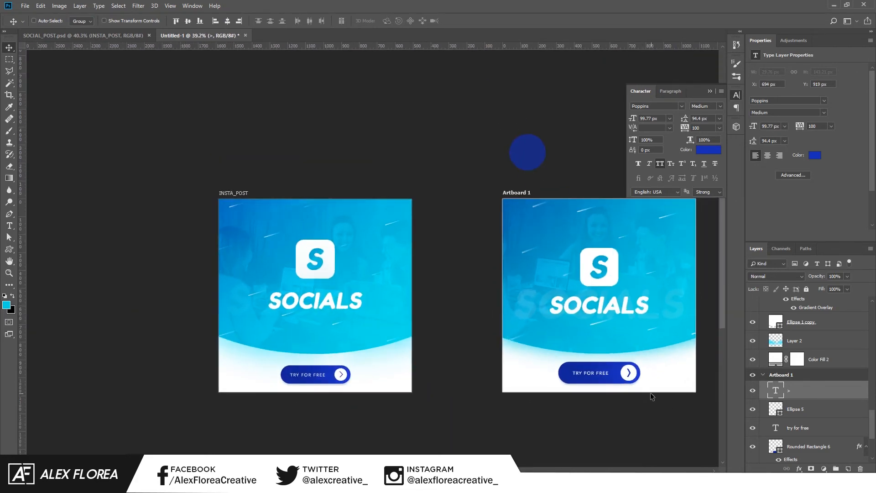
scroll(669, 423, up, 1)
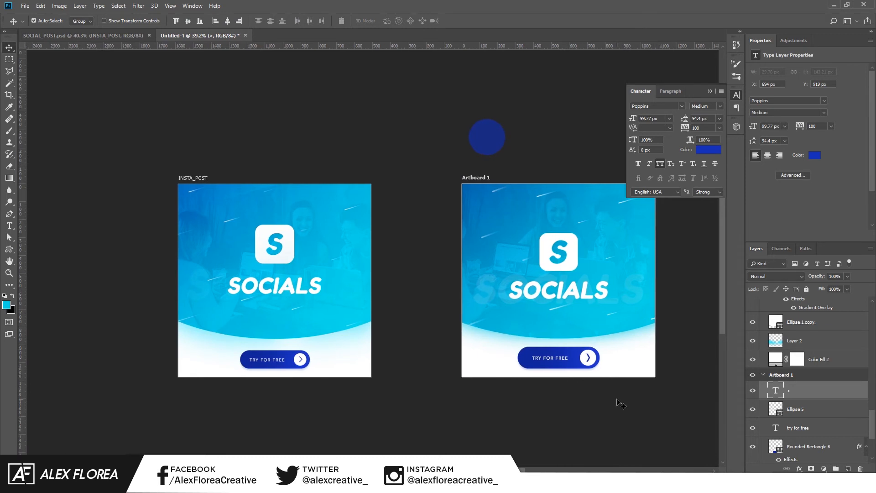
drag(616, 400, 562, 386)
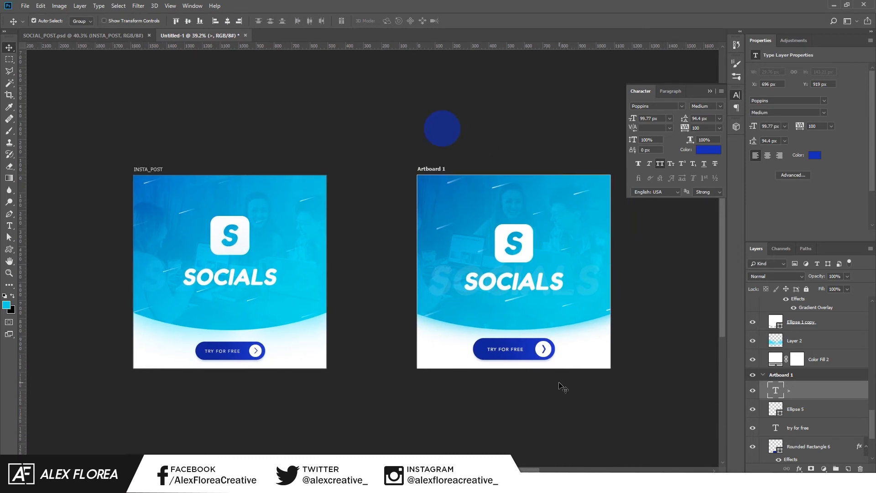